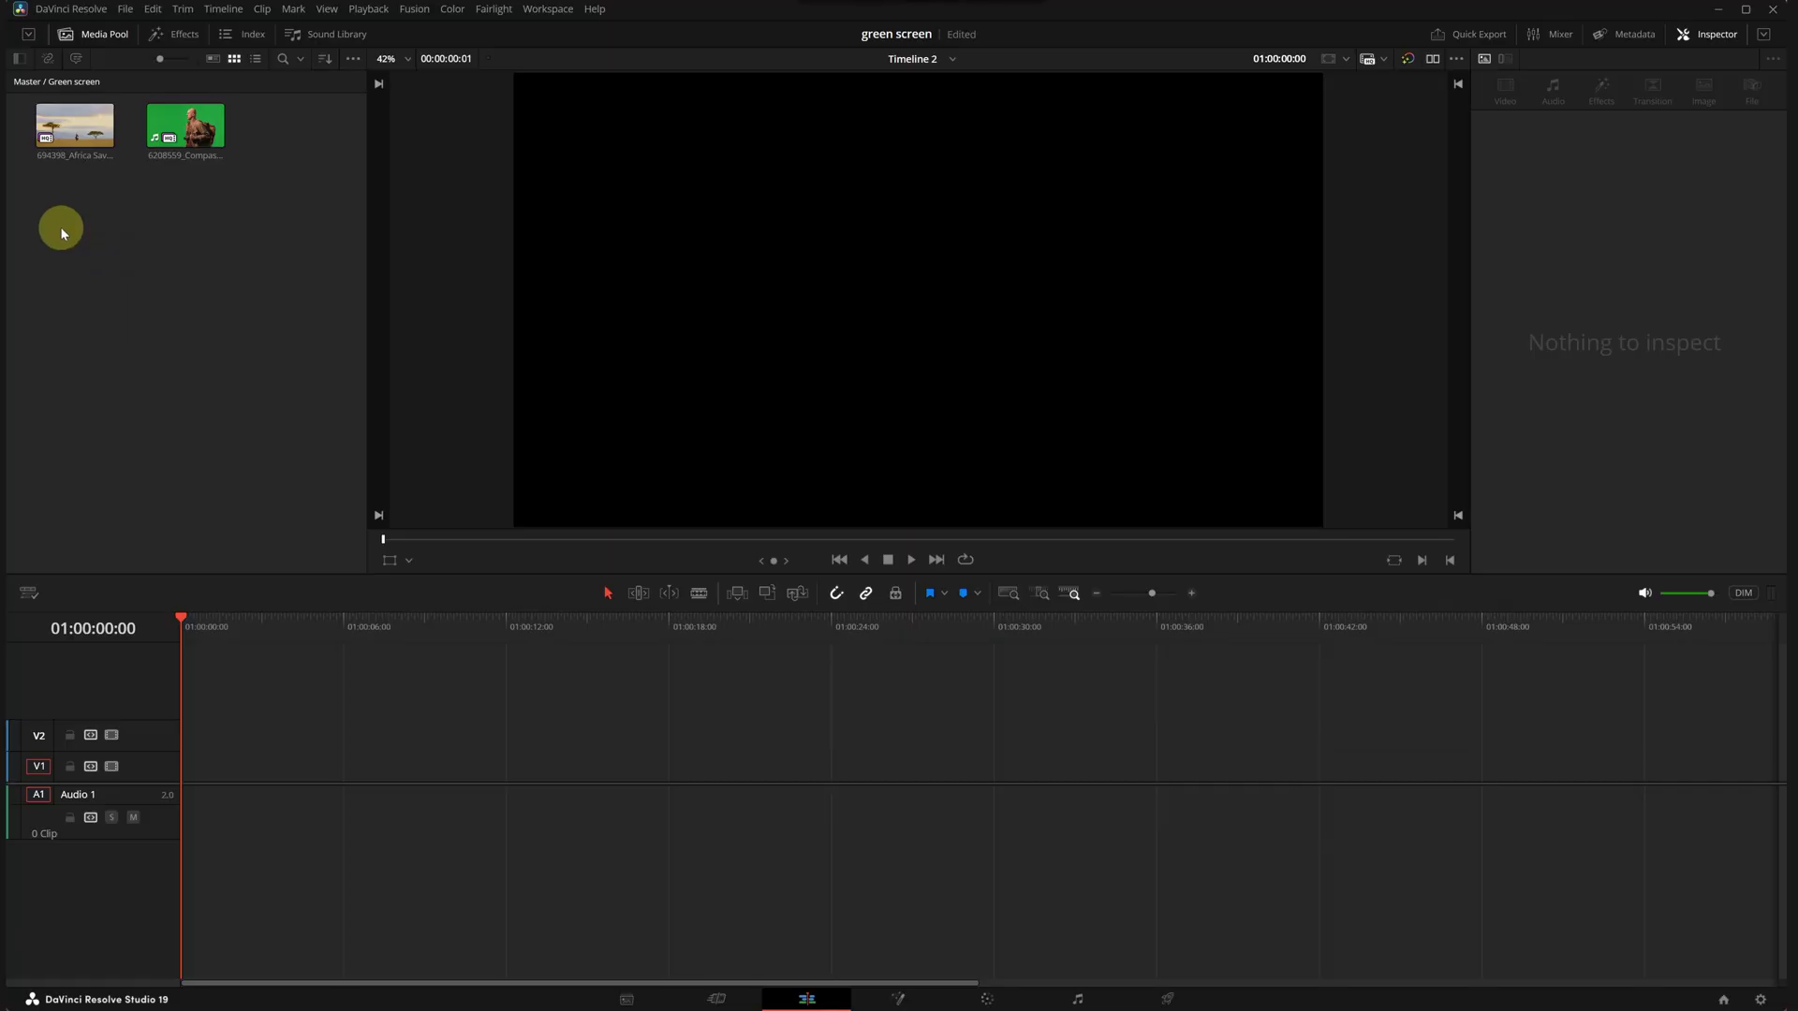
Place both Media Pool clips on V1, with the savanna clip moved after the hiker clip.
{"action": "left_click_drag", "start_coordinate": [60, 224], "coordinate": [199, 155]}
{"action": "left_click_drag", "start_coordinate": [67, 127], "coordinate": [314, 749]}
{"action": "left_click", "coordinate": [461, 629]}
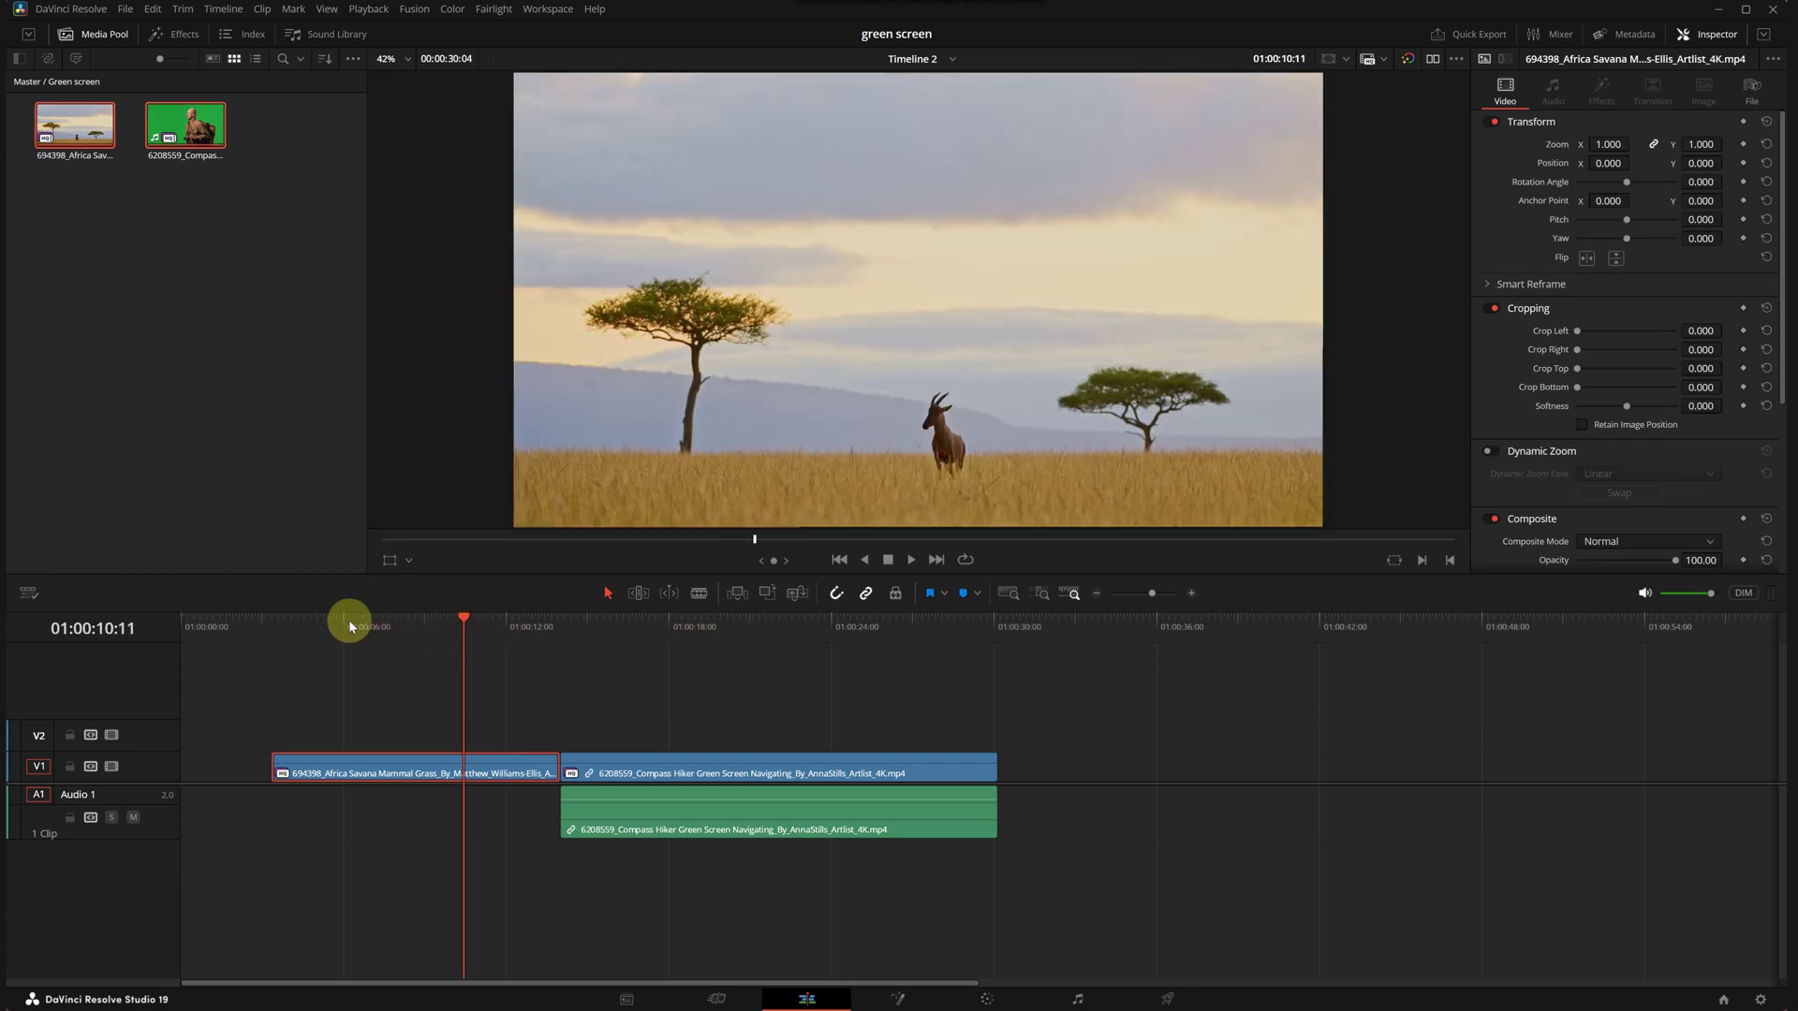
{"action": "left_click_drag", "start_coordinate": [337, 626], "coordinate": [796, 673]}
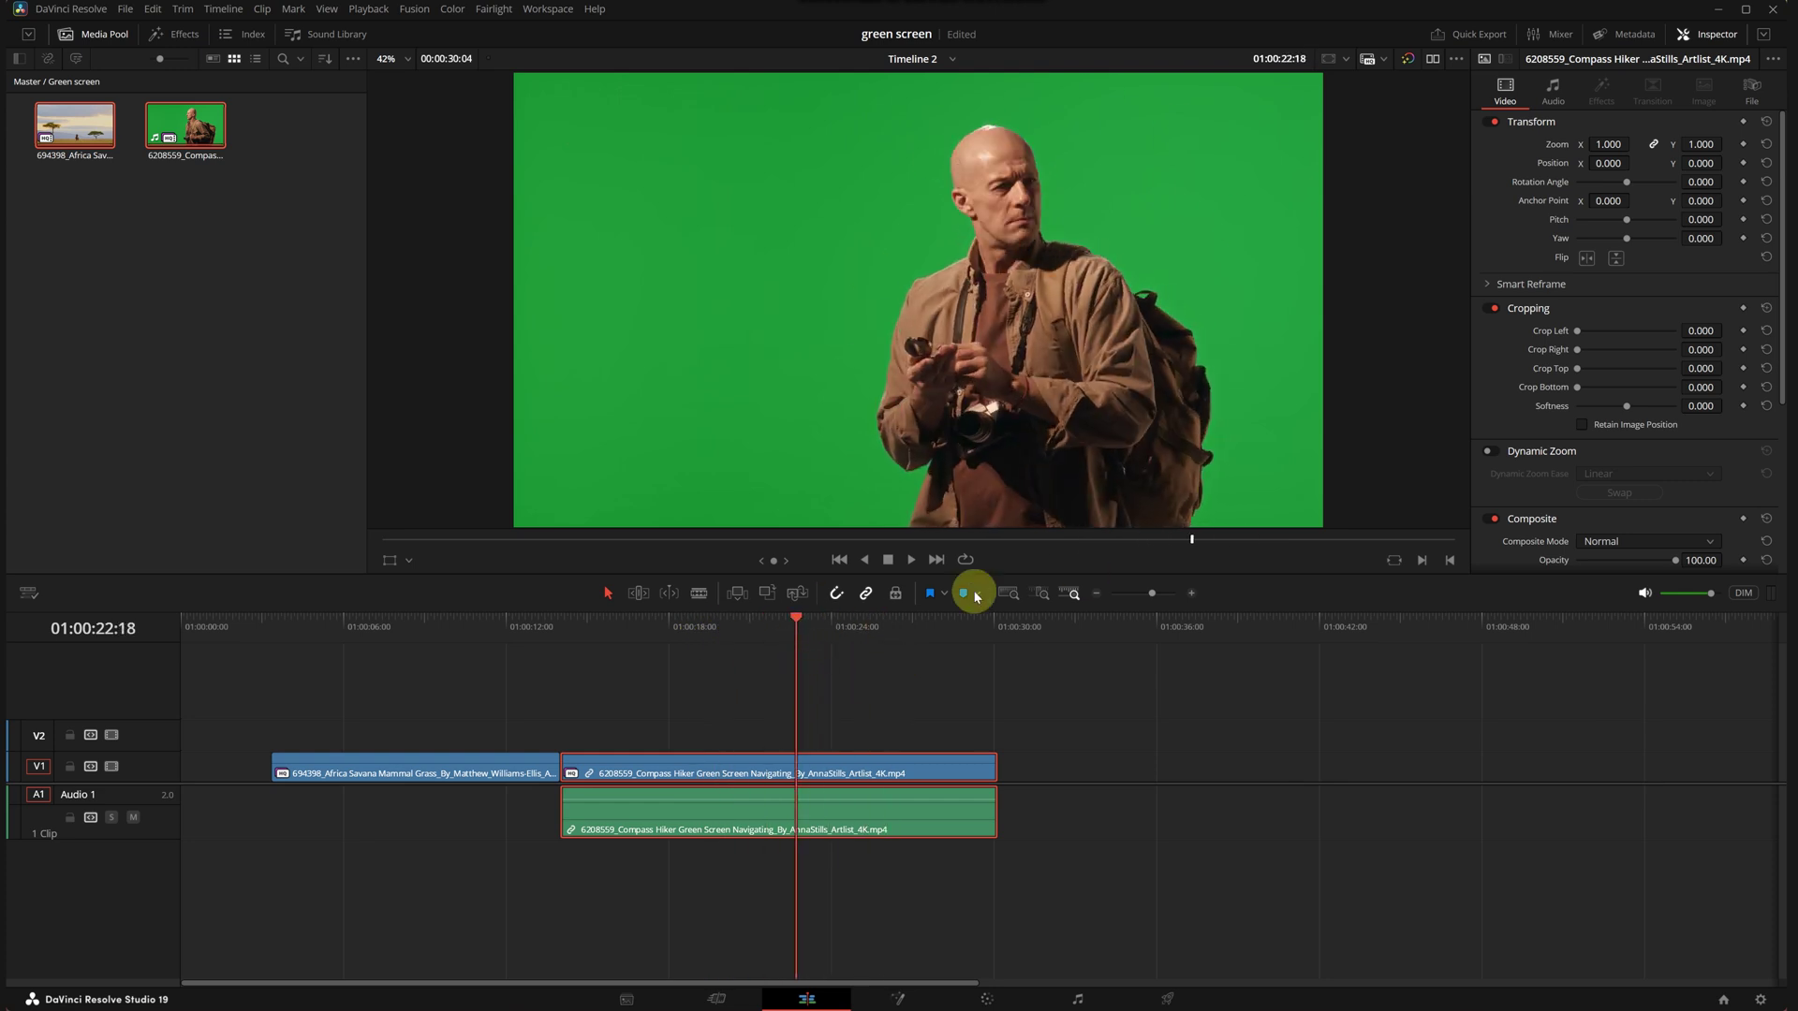
{"action": "left_click", "coordinate": [762, 628]}
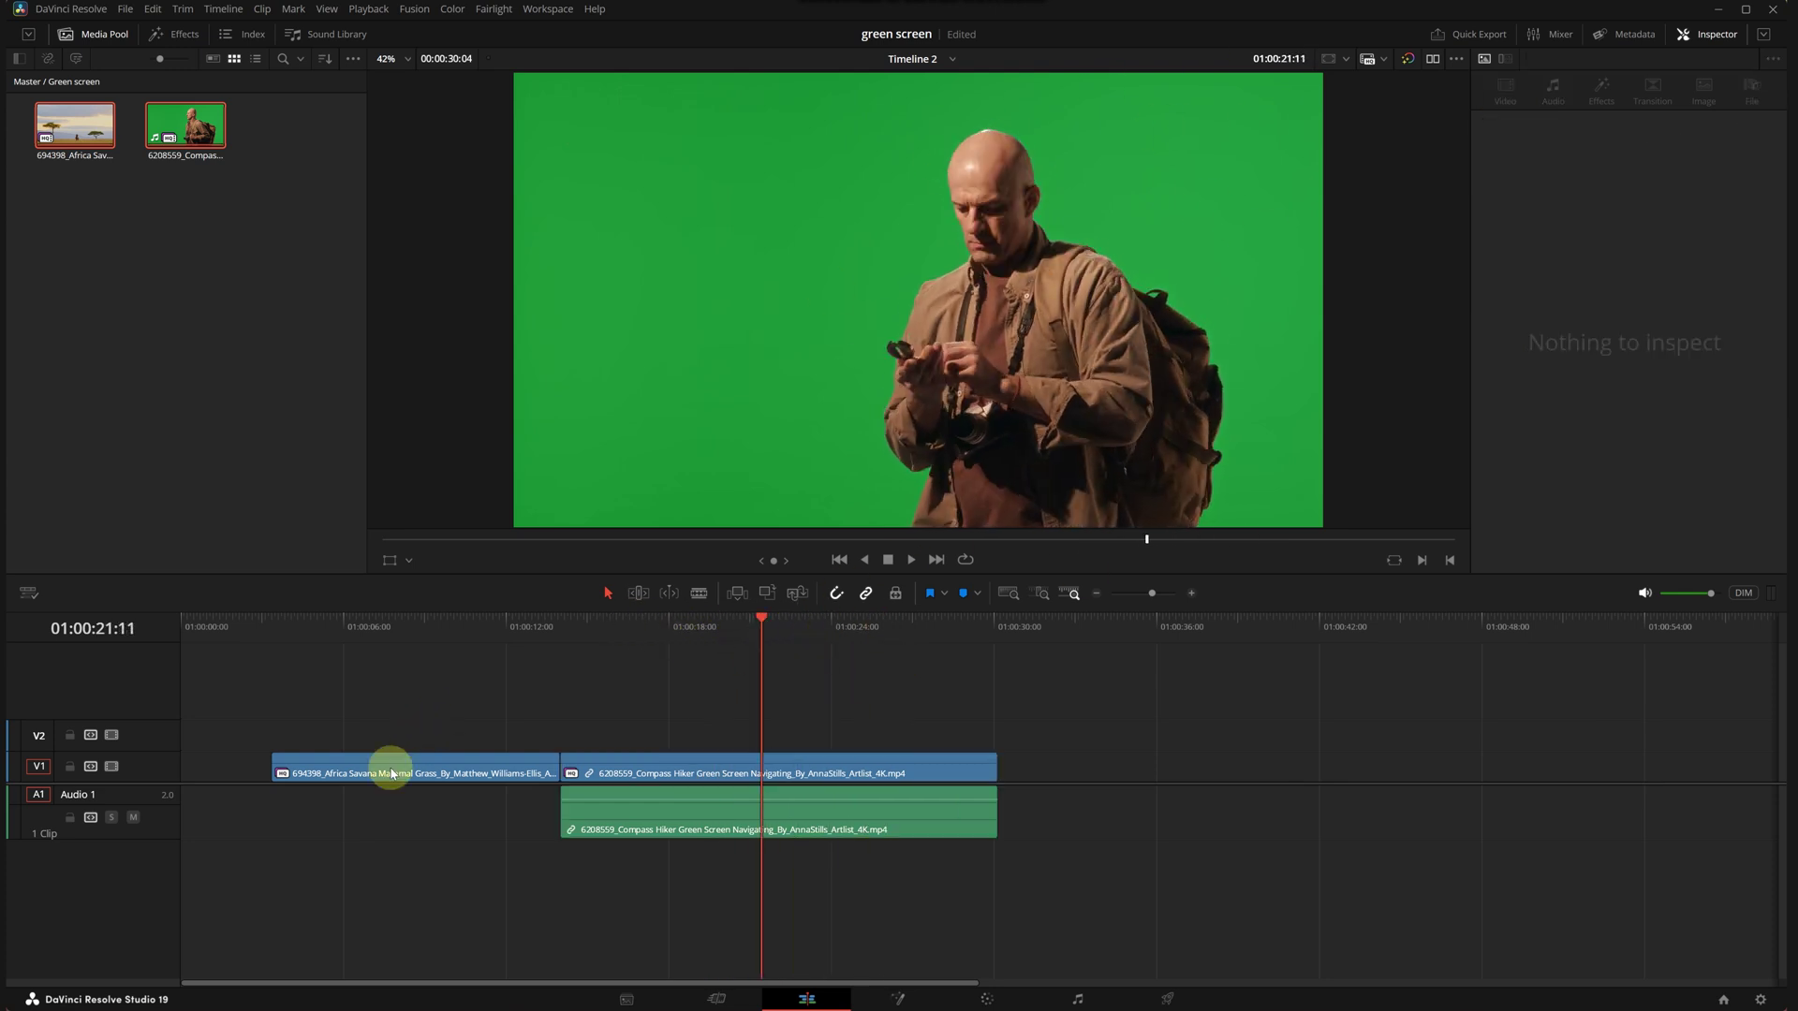
{"action": "left_click_drag", "start_coordinate": [389, 762], "coordinate": [1114, 780]}
Unlink the hiker clip's audio from its video and delete the audio.
{"action": "right_click", "coordinate": [809, 769]}
{"action": "left_click", "coordinate": [824, 752]}
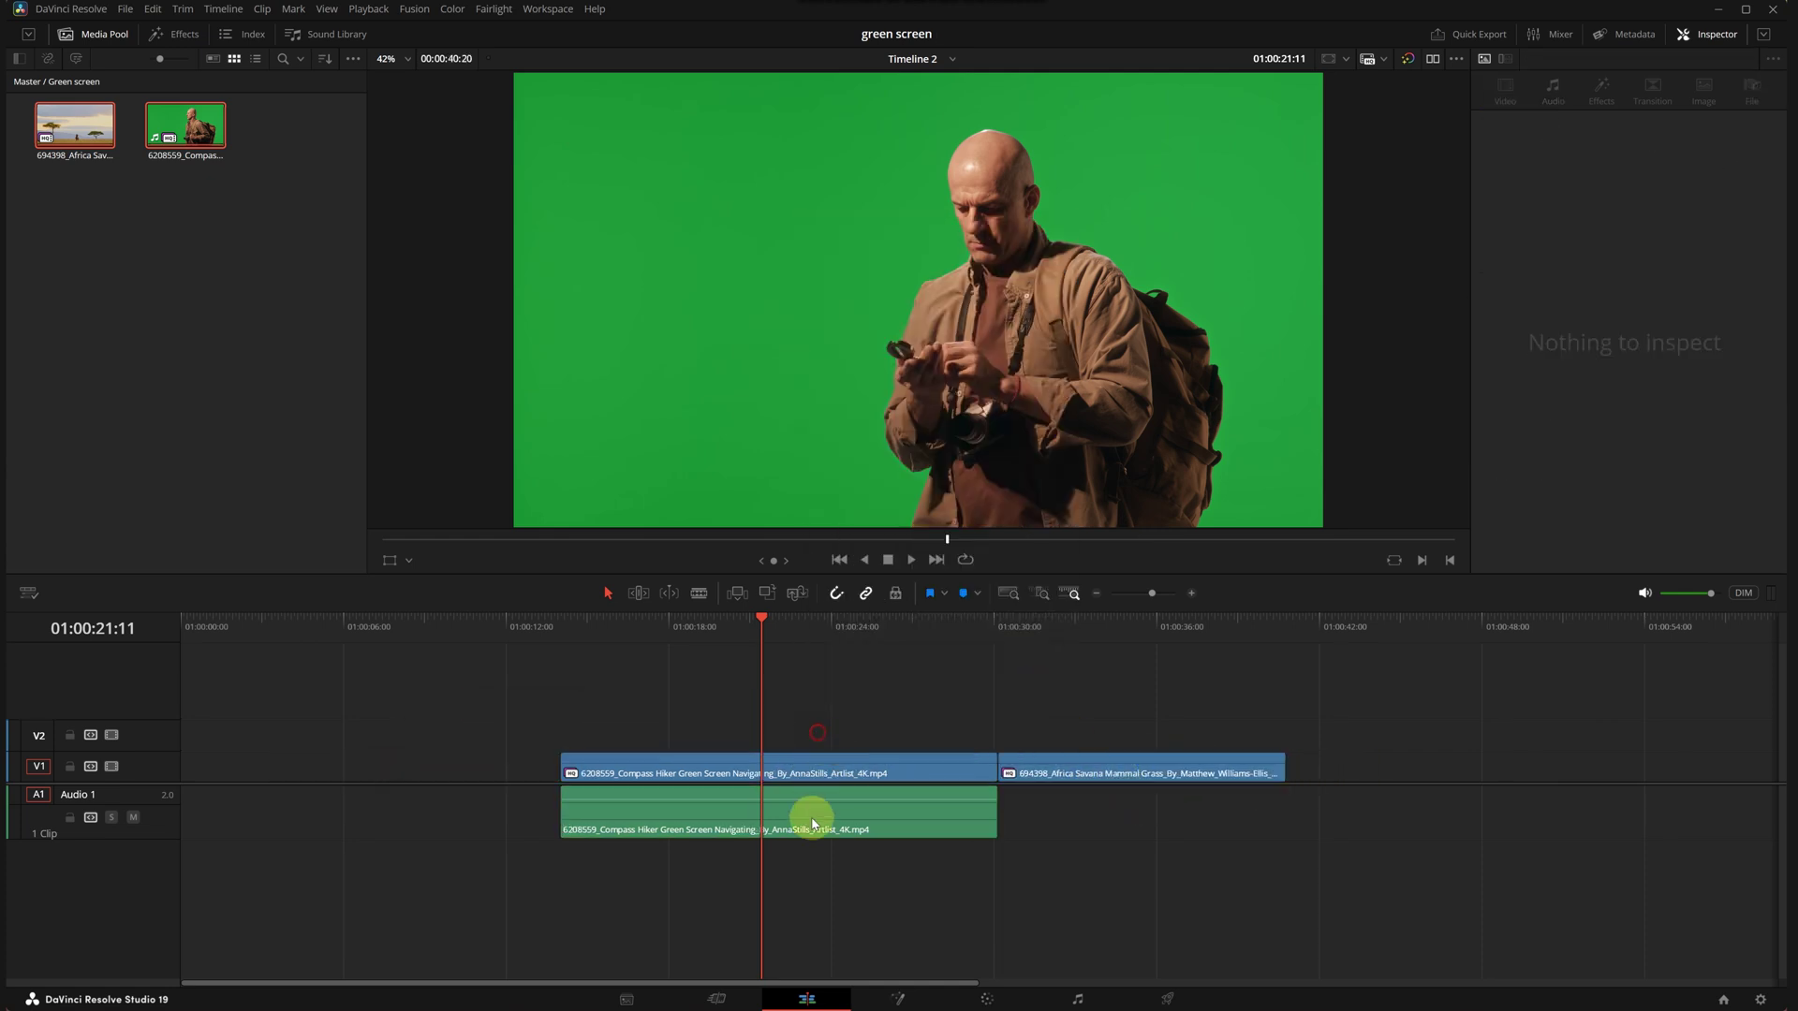
{"action": "left_click", "coordinate": [810, 823]}
{"action": "key", "text": "BackSpace"}
{"action": "key", "text": "ctrl+z"}
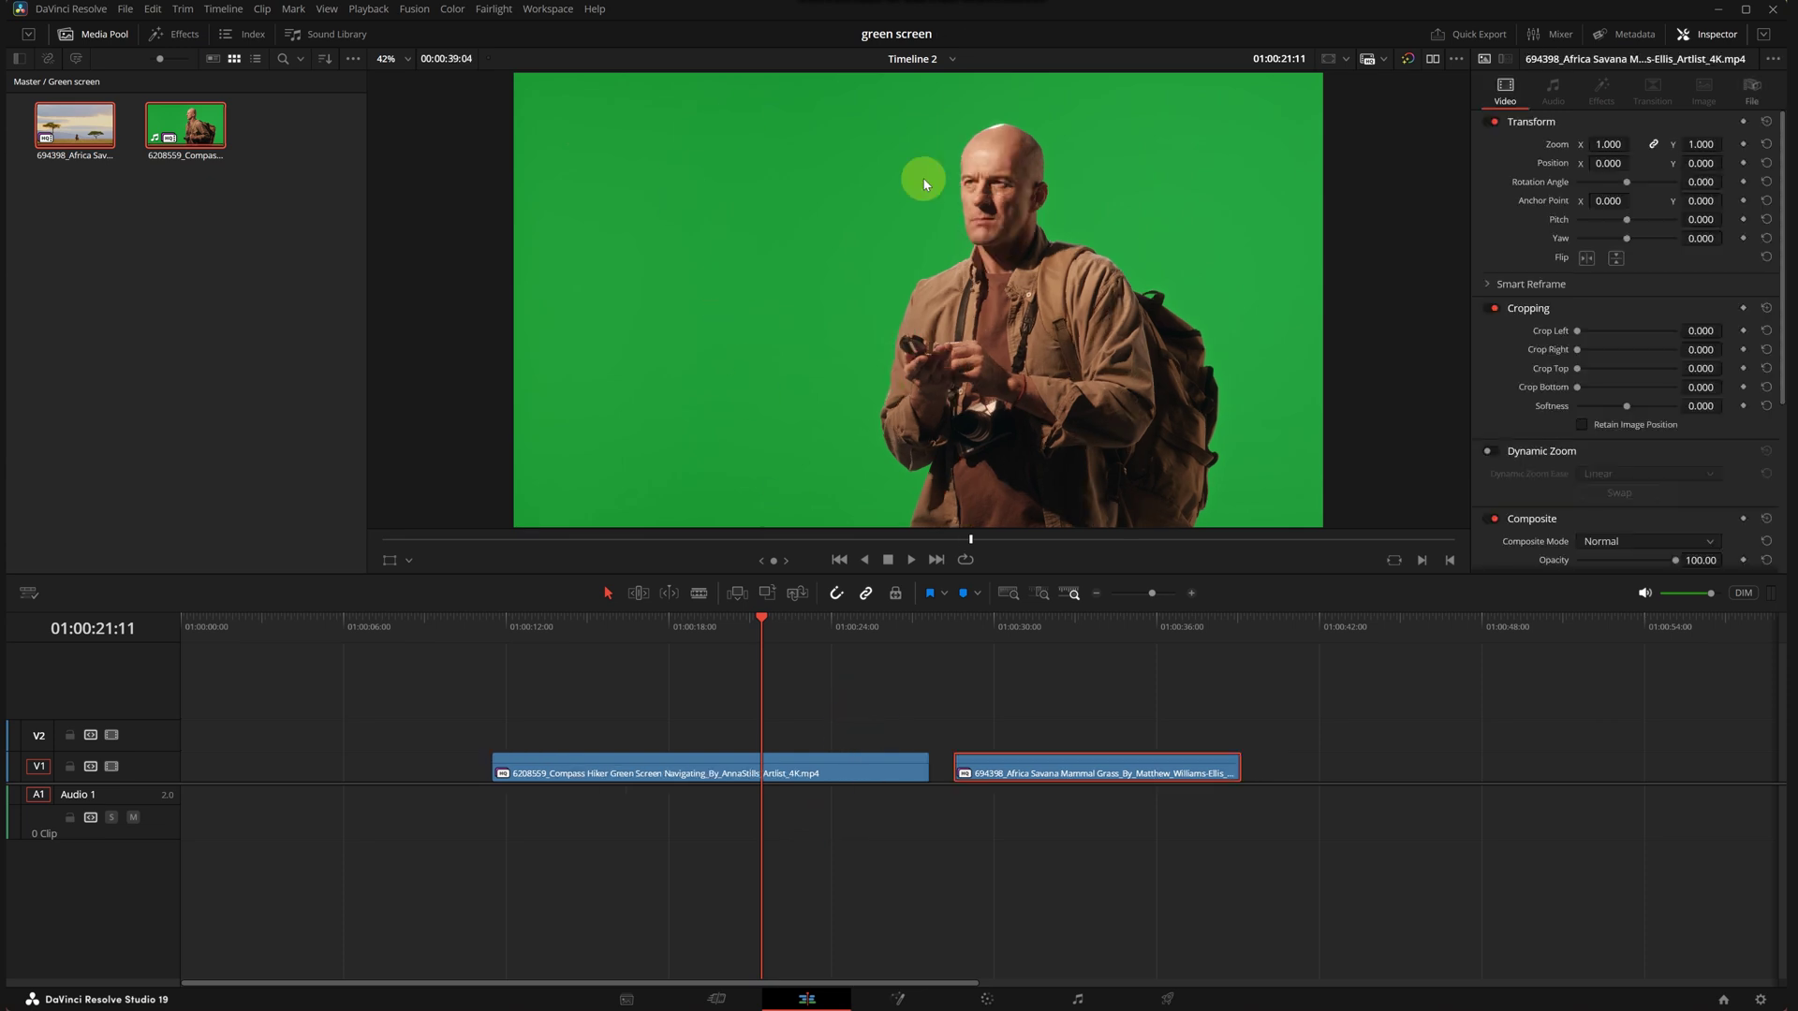
Search the Effects library for 'keyer' and drop the 3D Keyer onto the hiker clip.
{"action": "left_click", "coordinate": [783, 775]}
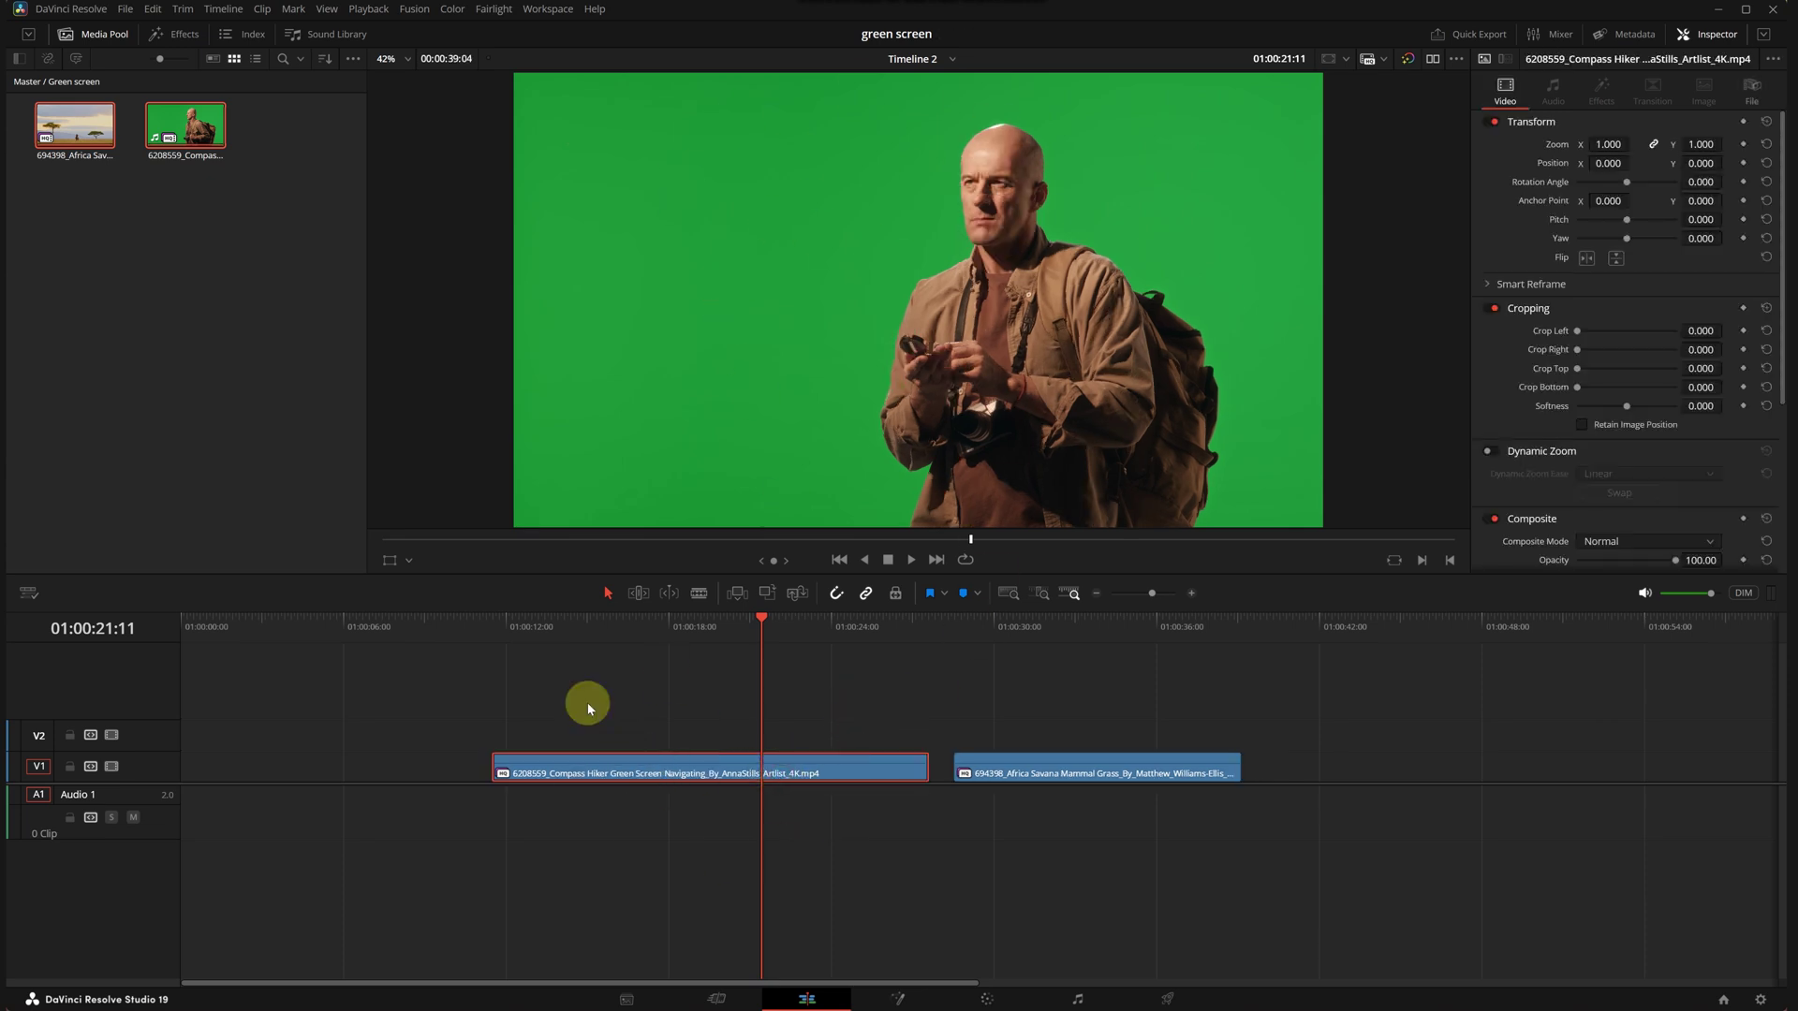
{"action": "left_click", "coordinate": [175, 34]}
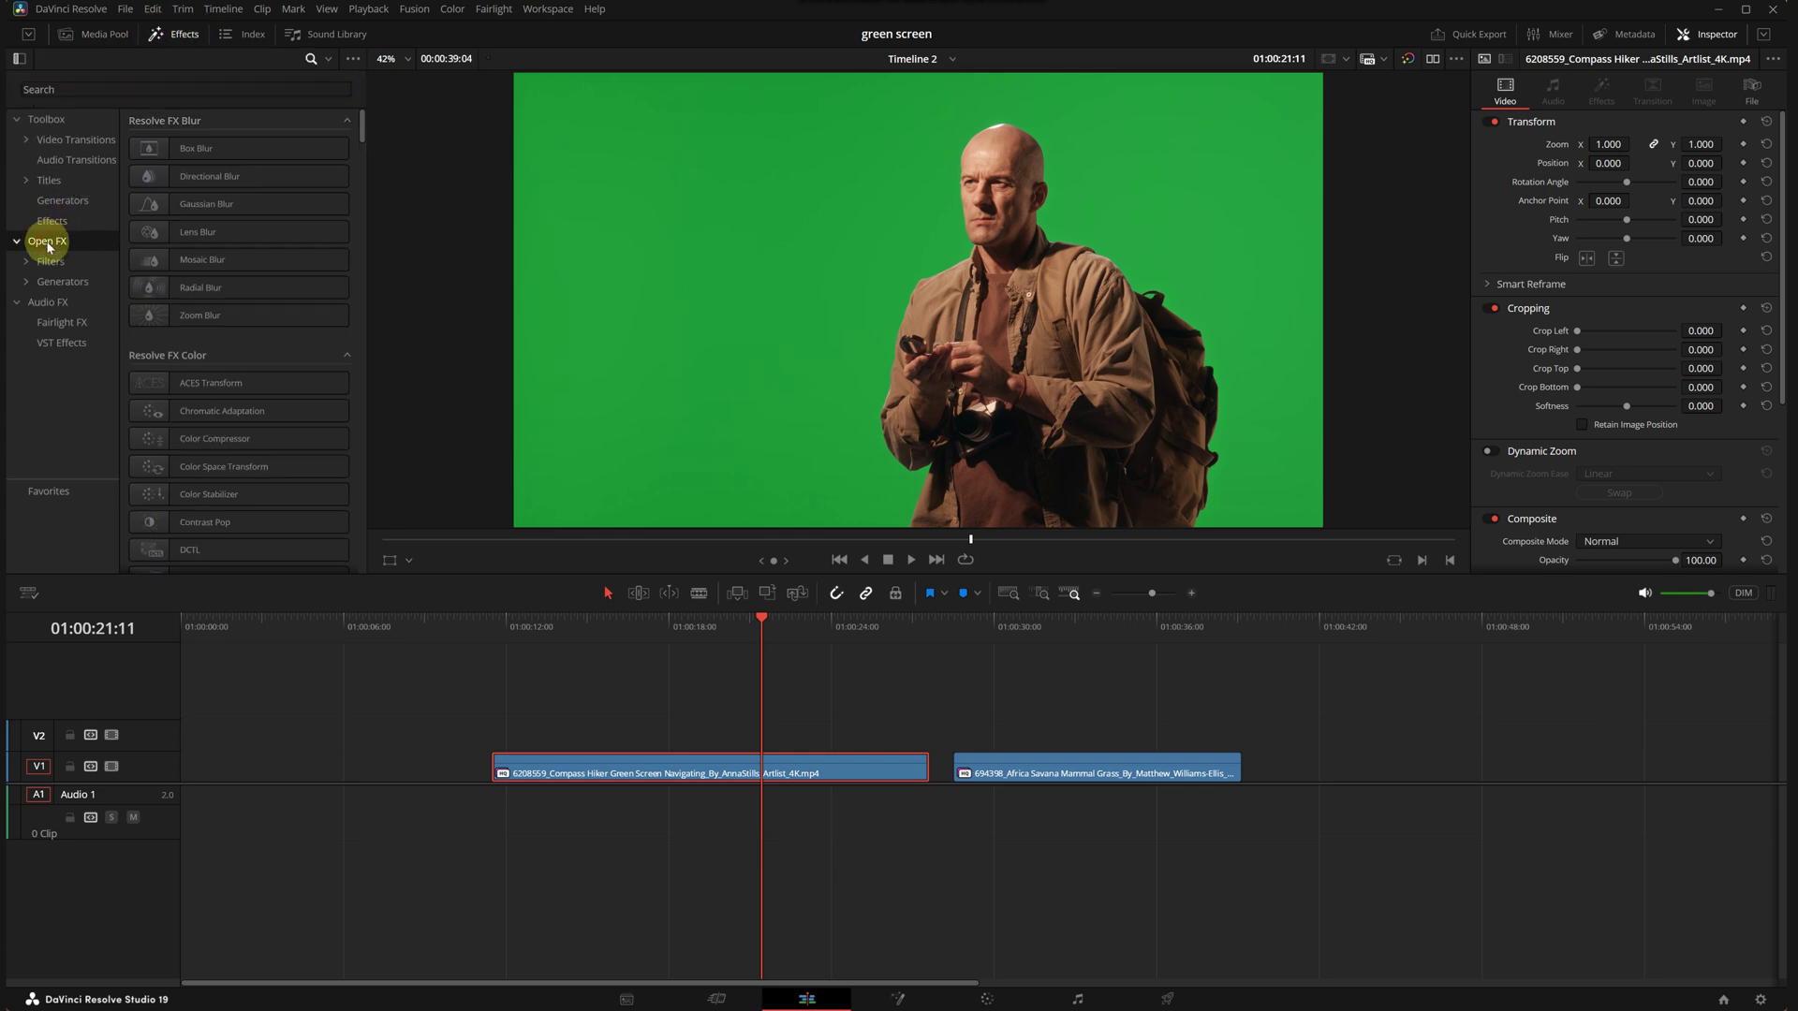
{"action": "type", "text": "keyer"}
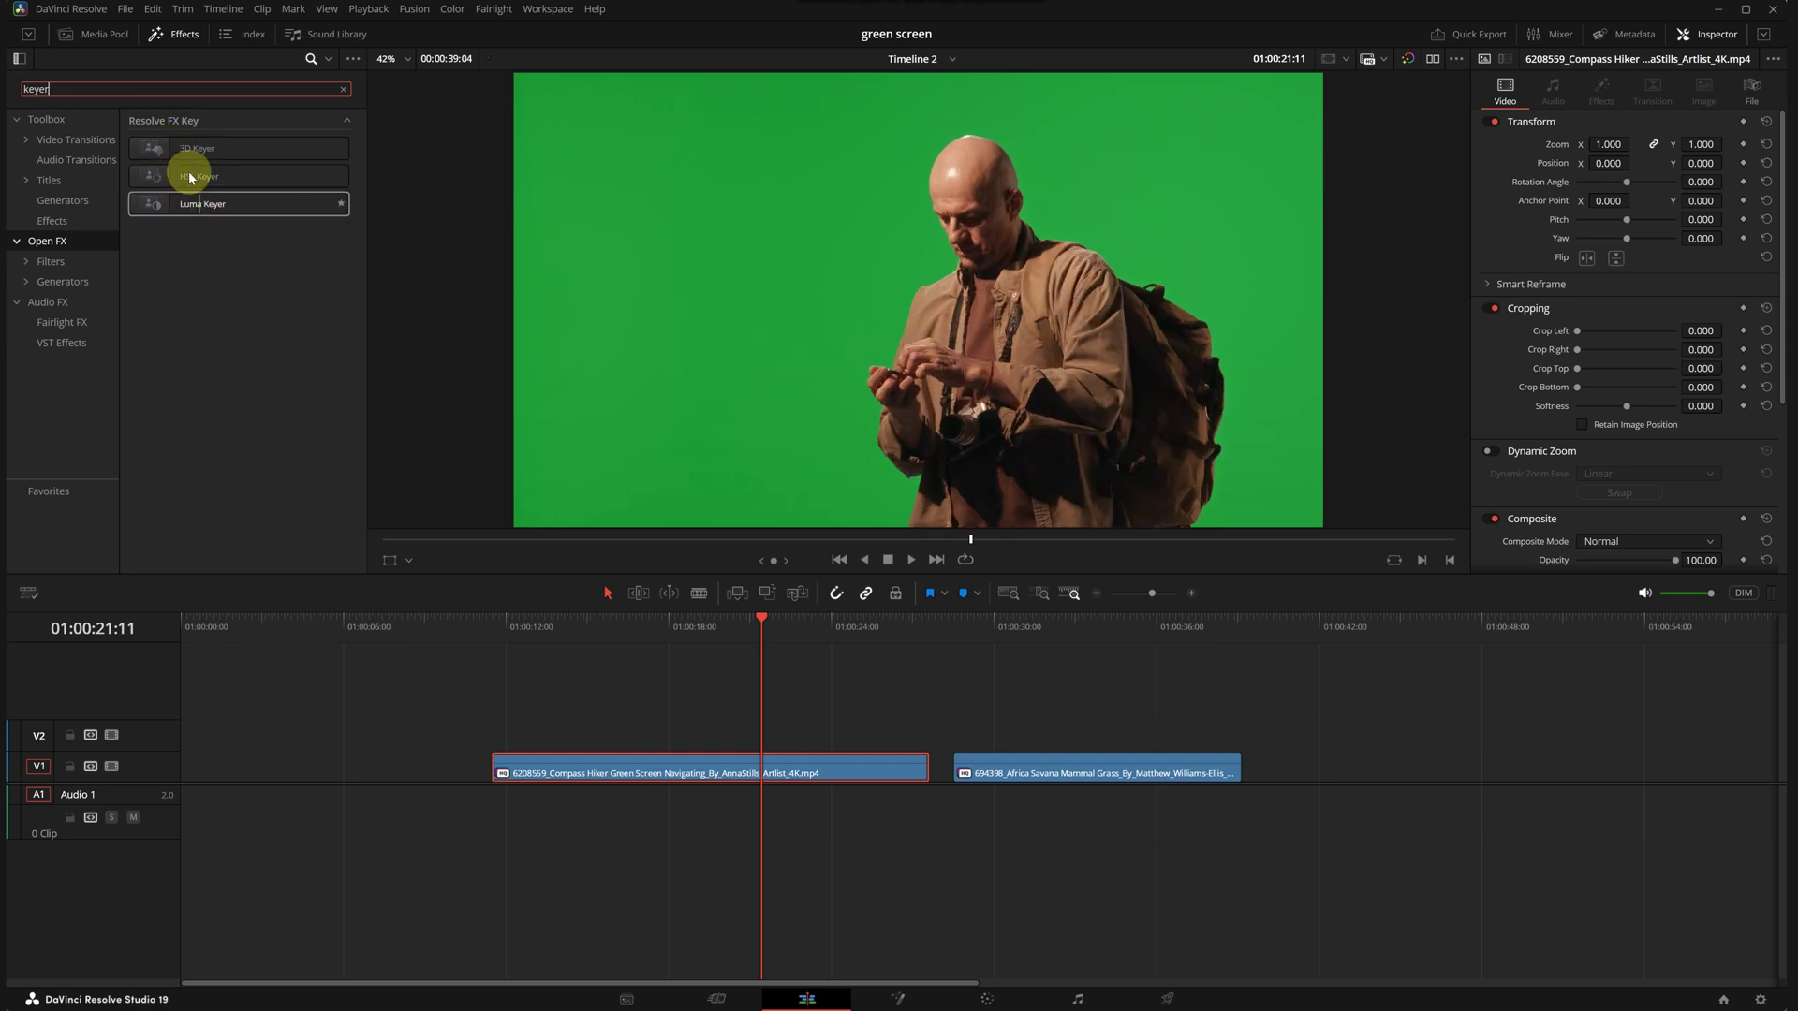
{"action": "left_click_drag", "start_coordinate": [181, 148], "coordinate": [688, 774]}
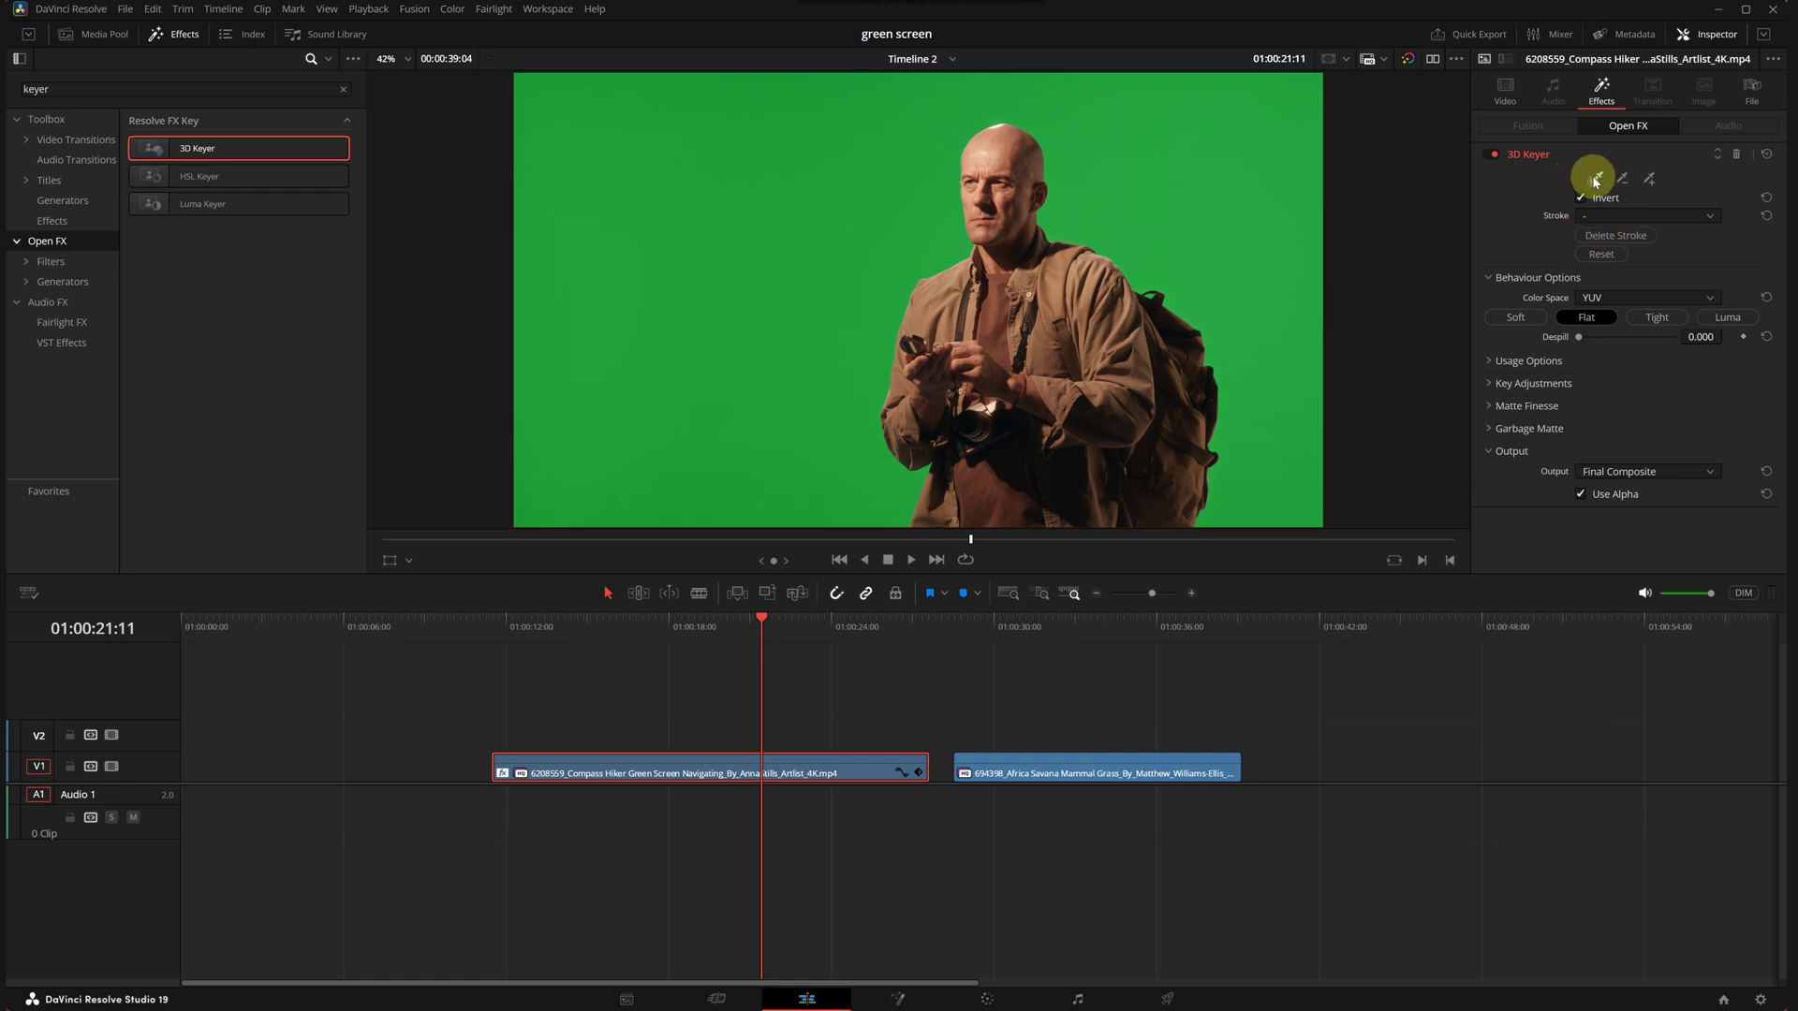
Draw a 3D Keyer pick stroke across the green screen with Open FX Overlay shown.
{"action": "left_click", "coordinate": [769, 281]}
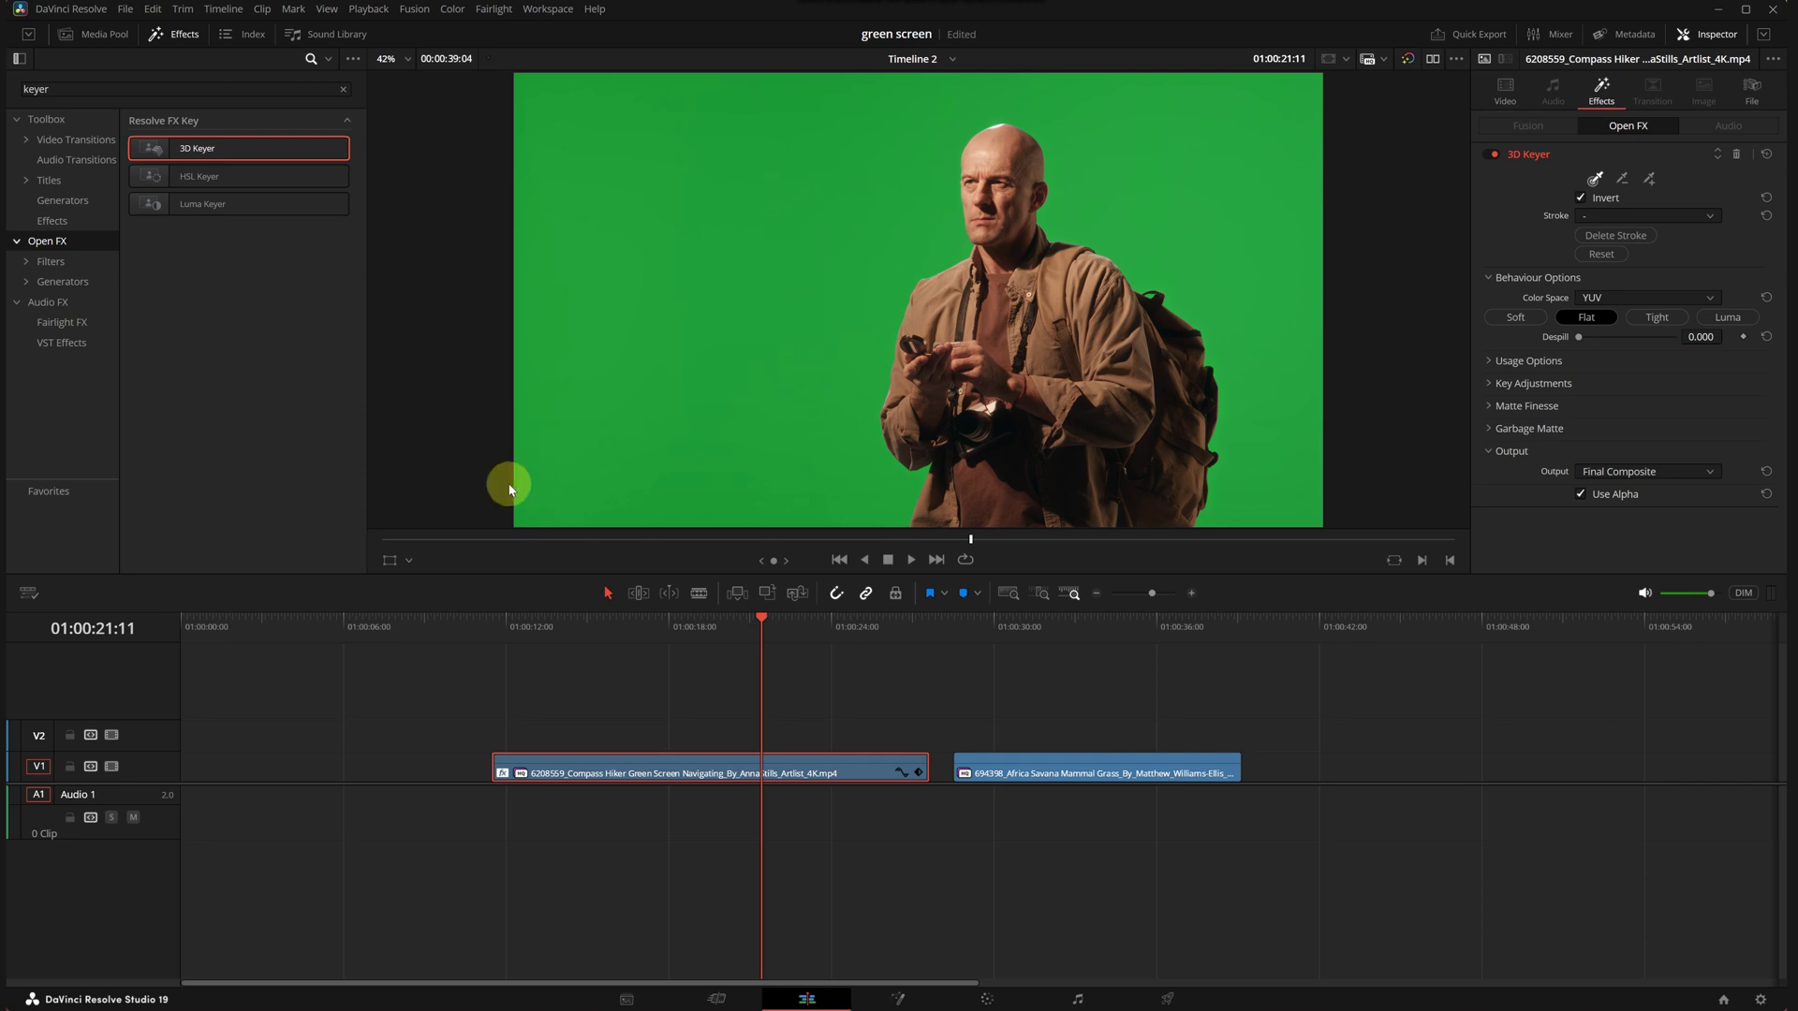
{"action": "left_click", "coordinate": [409, 561]}
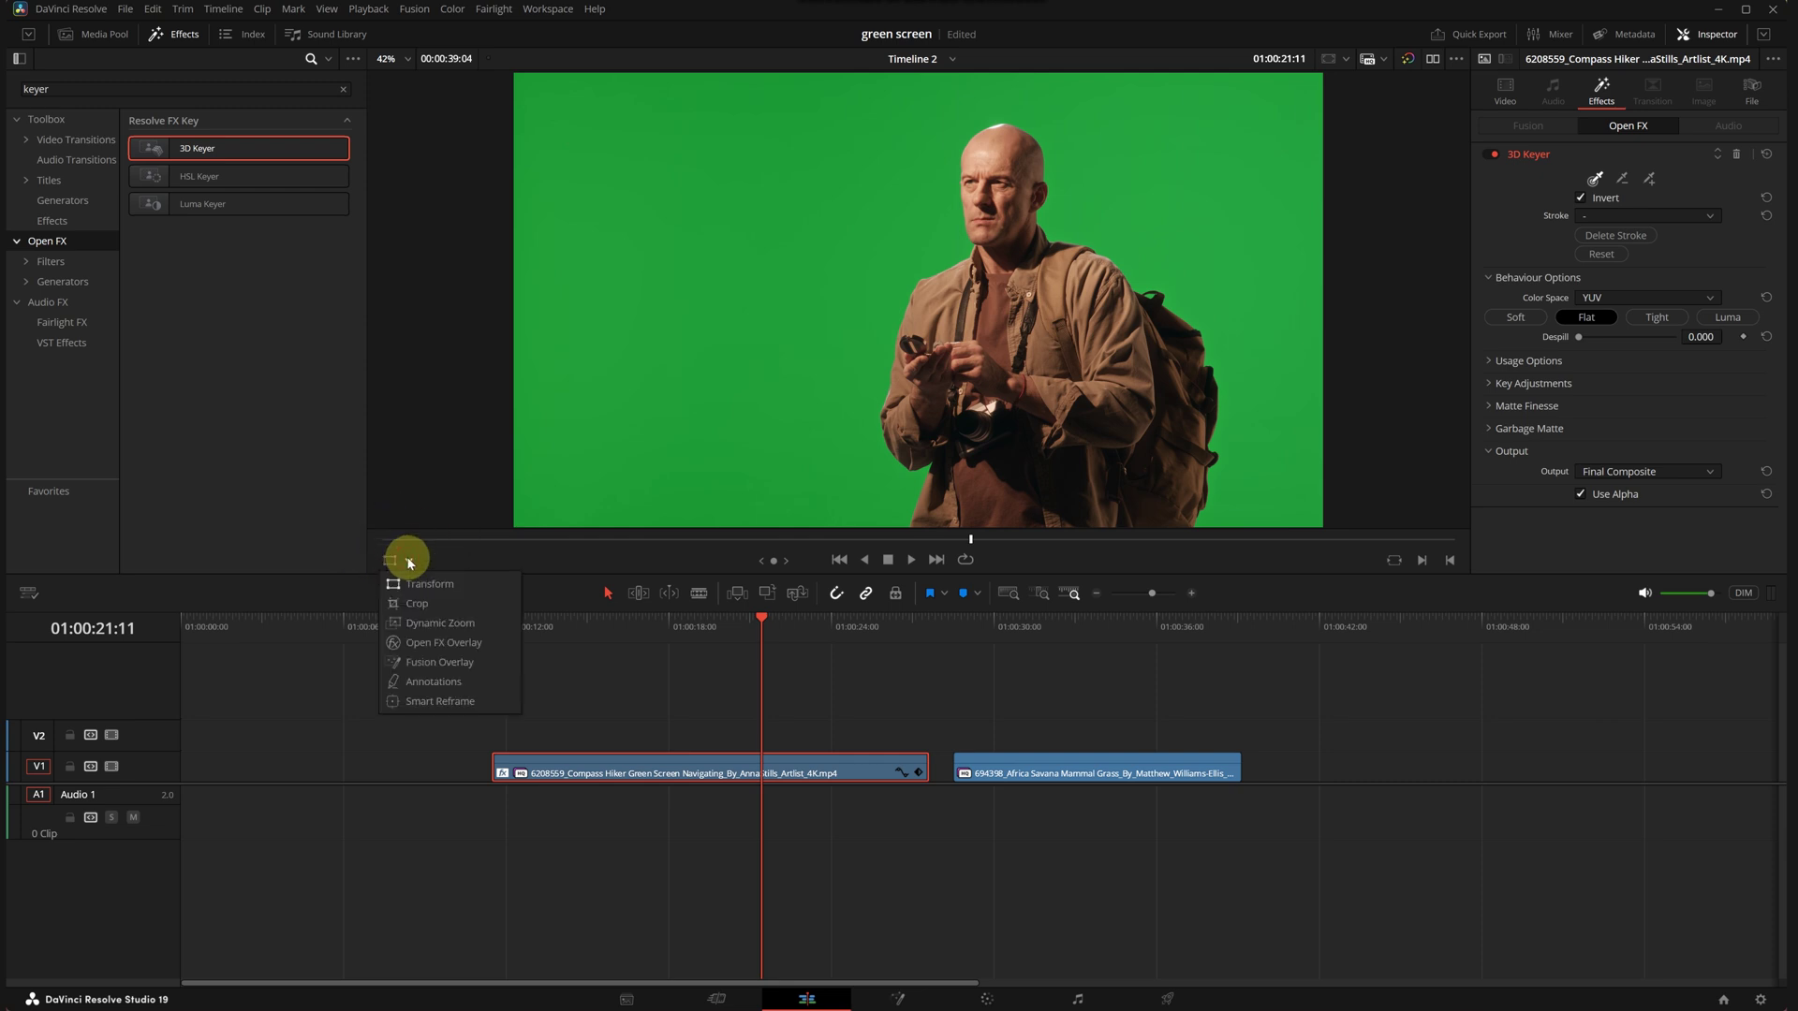
{"action": "left_click", "coordinate": [438, 645]}
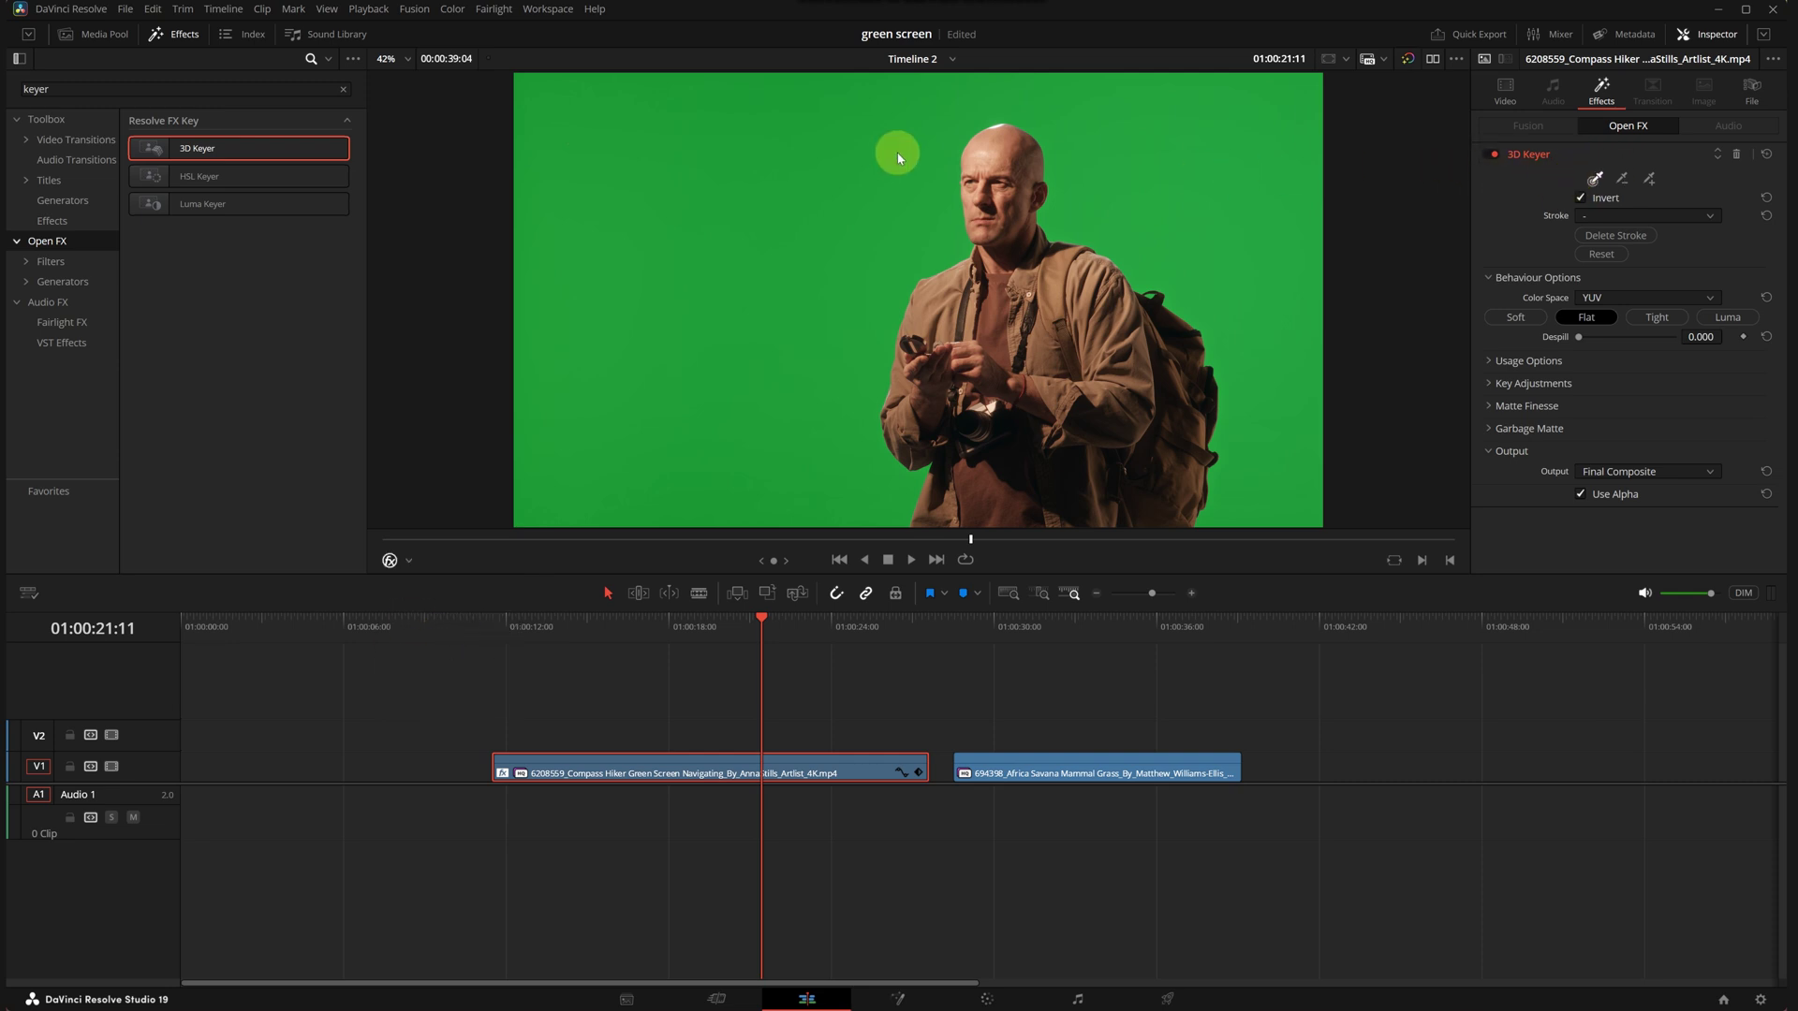
{"action": "mouse_move", "coordinate": [896, 150]}
{"action": "left_mouse_down"}
{"action": "mouse_move", "coordinate": [843, 267]}
{"action": "mouse_move", "coordinate": [839, 245]}
{"action": "left_mouse_up"}
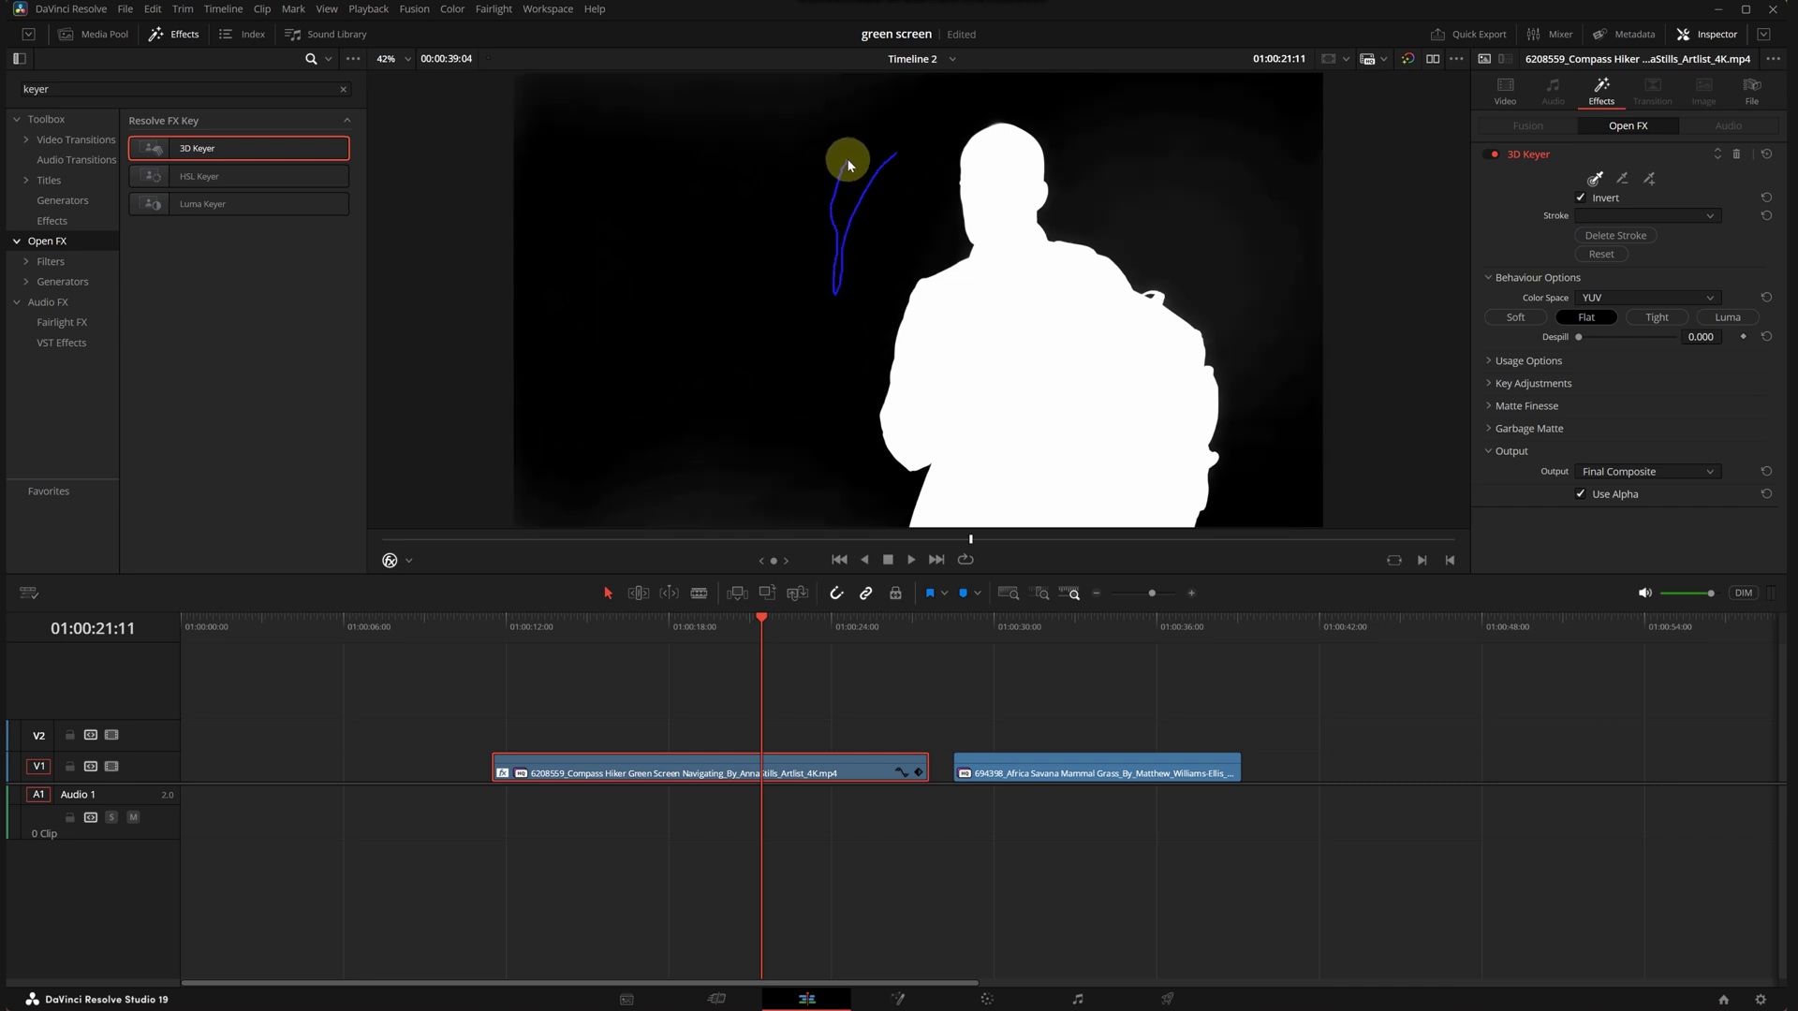
{"action": "left_click_drag", "start_coordinate": [846, 165], "coordinate": [843, 188]}
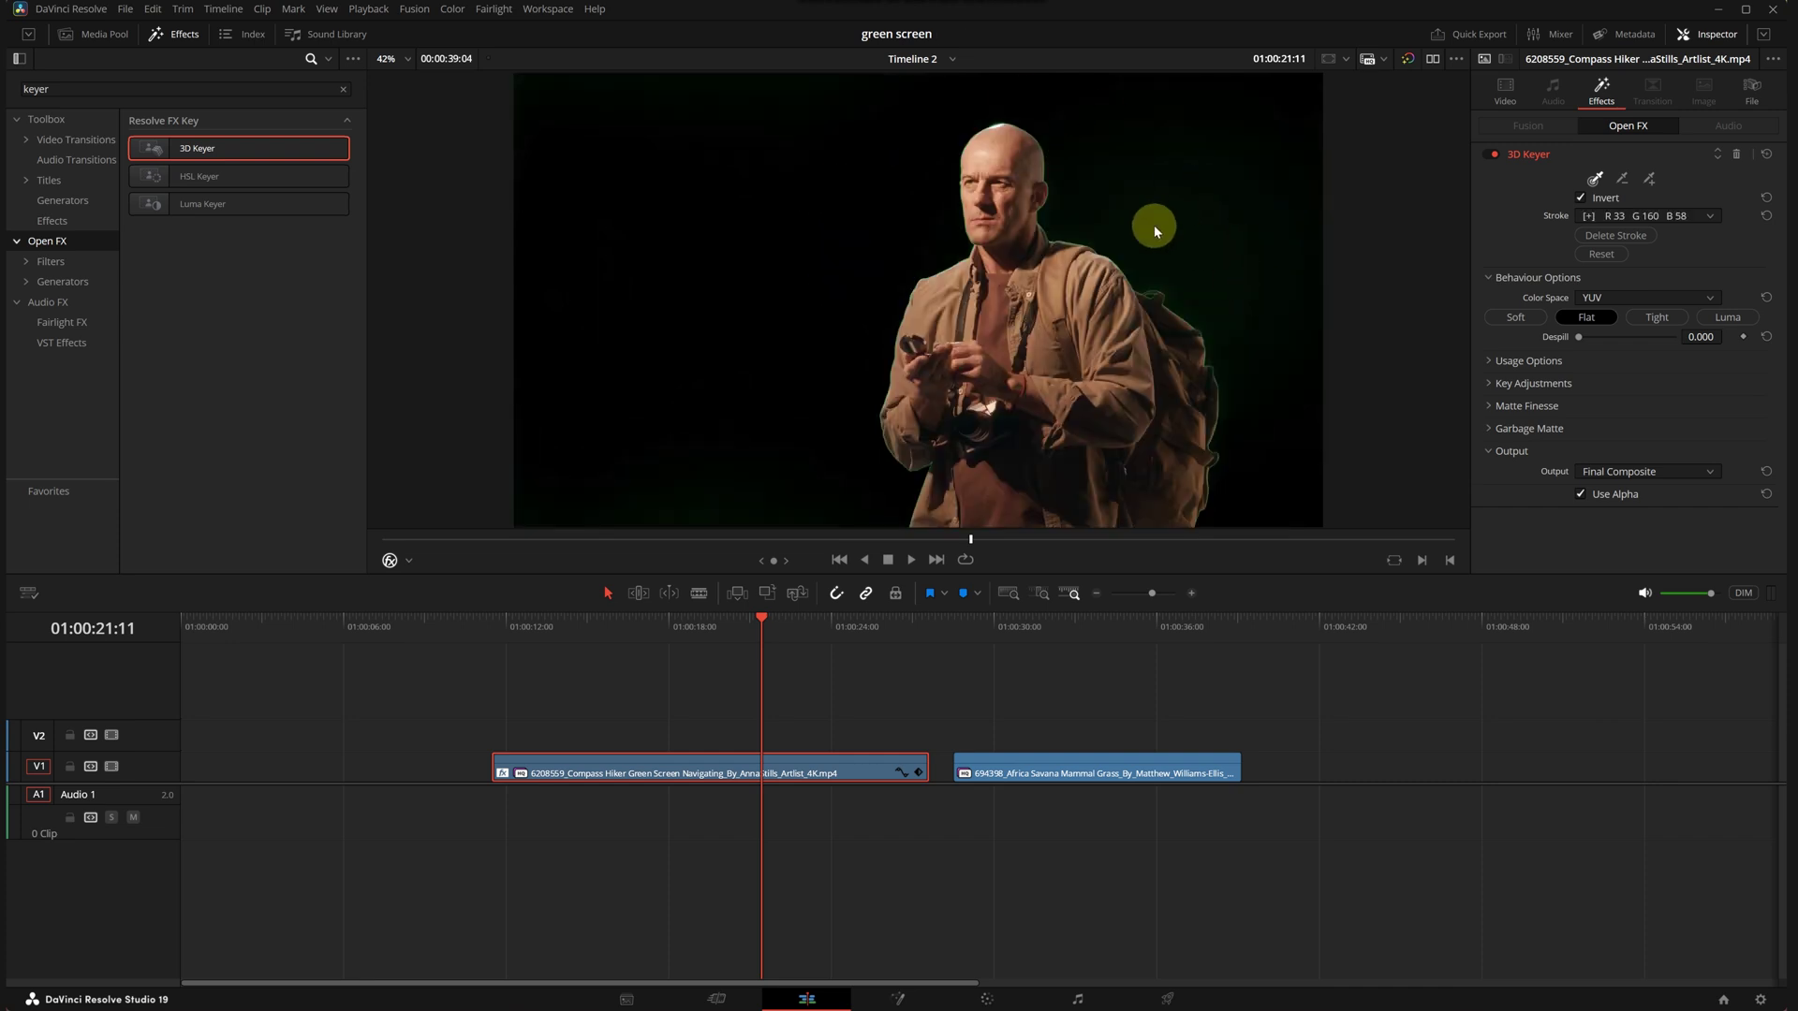
Under the 3D Keyer's Key Adjustments, set Chroma Tolerance 9.8, Luma Low 0.159, Luma High 0.249.
{"action": "scroll", "coordinate": [1178, 164], "scroll_direction": "up", "scroll_amount": 6}
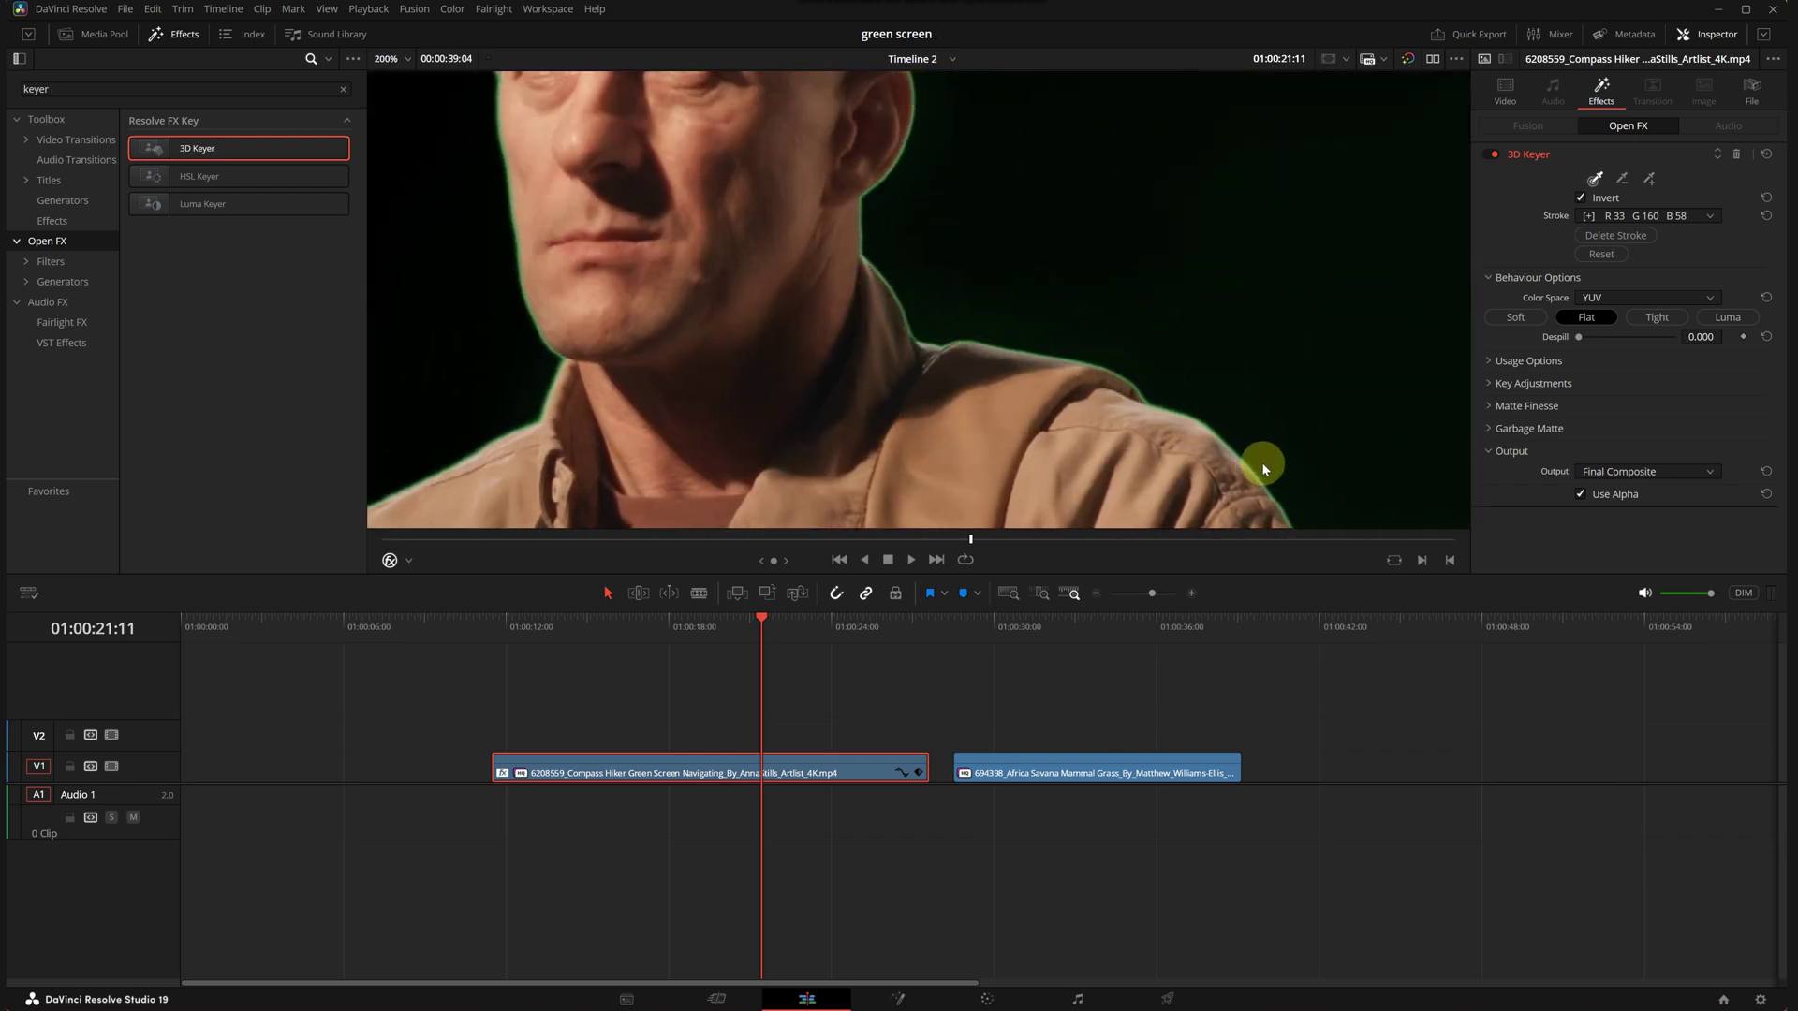
{"action": "scroll", "coordinate": [922, 118], "scroll_direction": "down", "scroll_amount": 4}
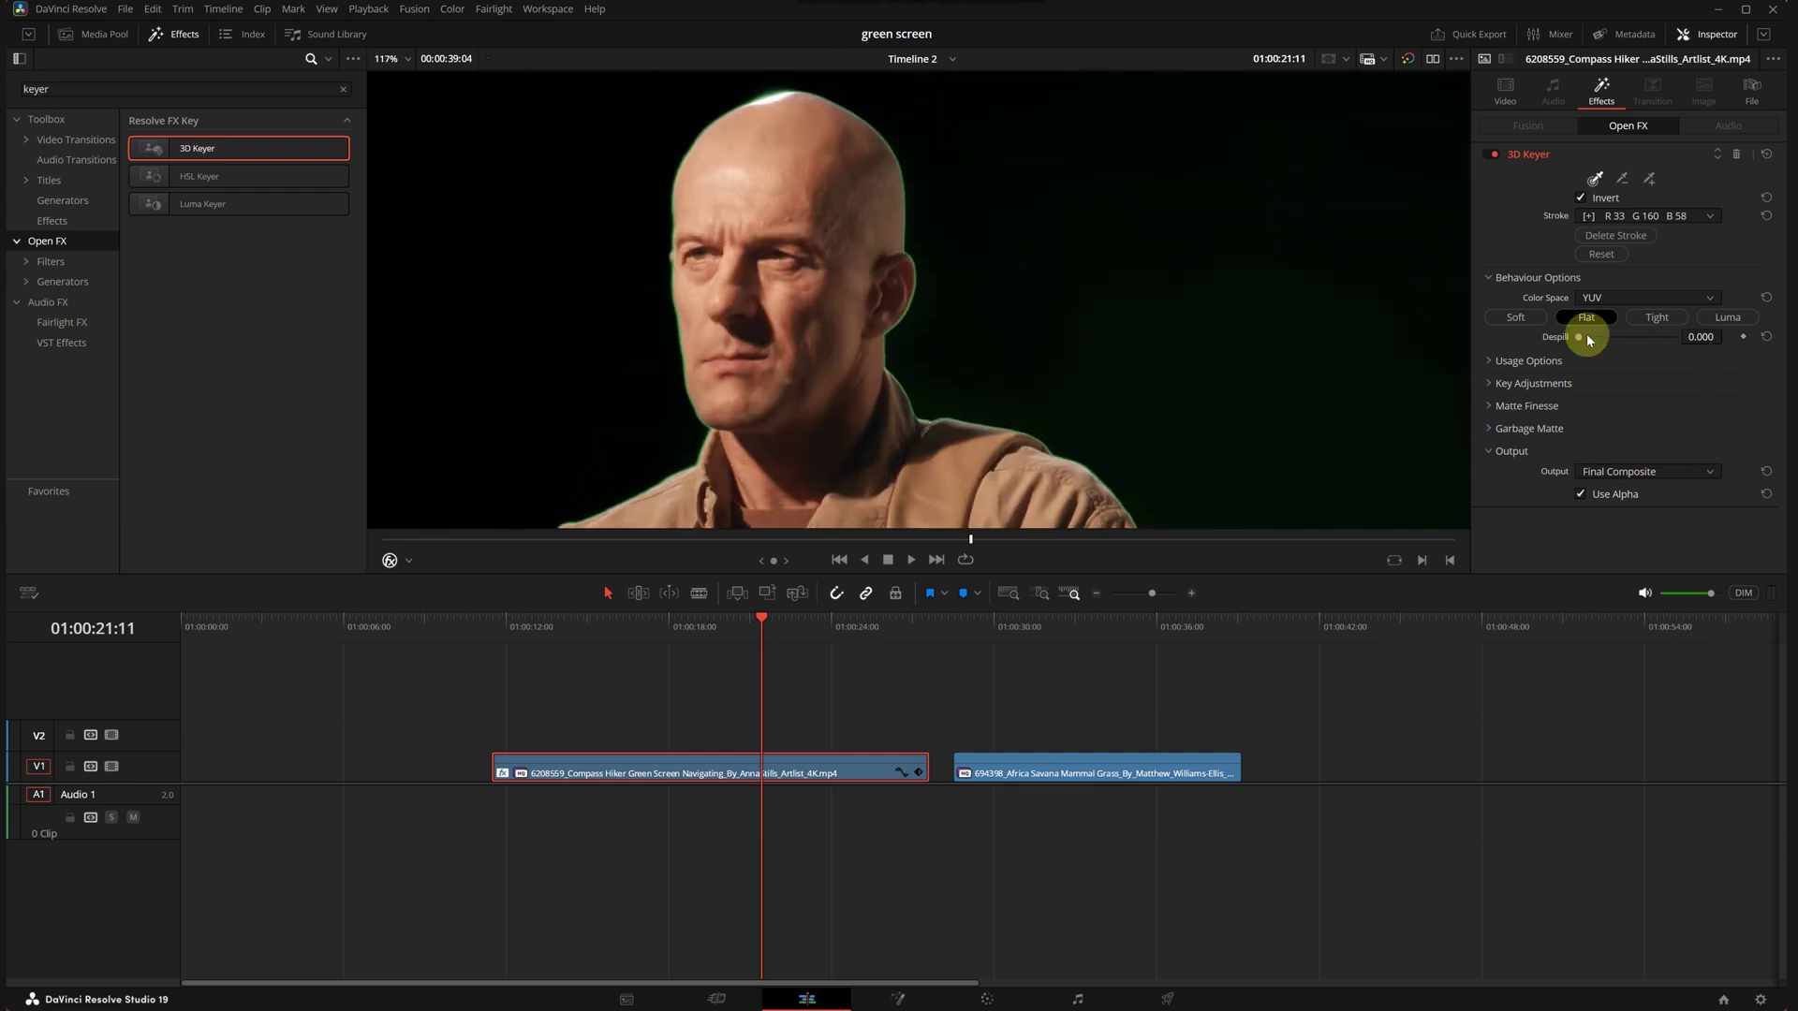
{"action": "key", "text": "shift+z"}
{"action": "left_click", "coordinate": [1498, 383]}
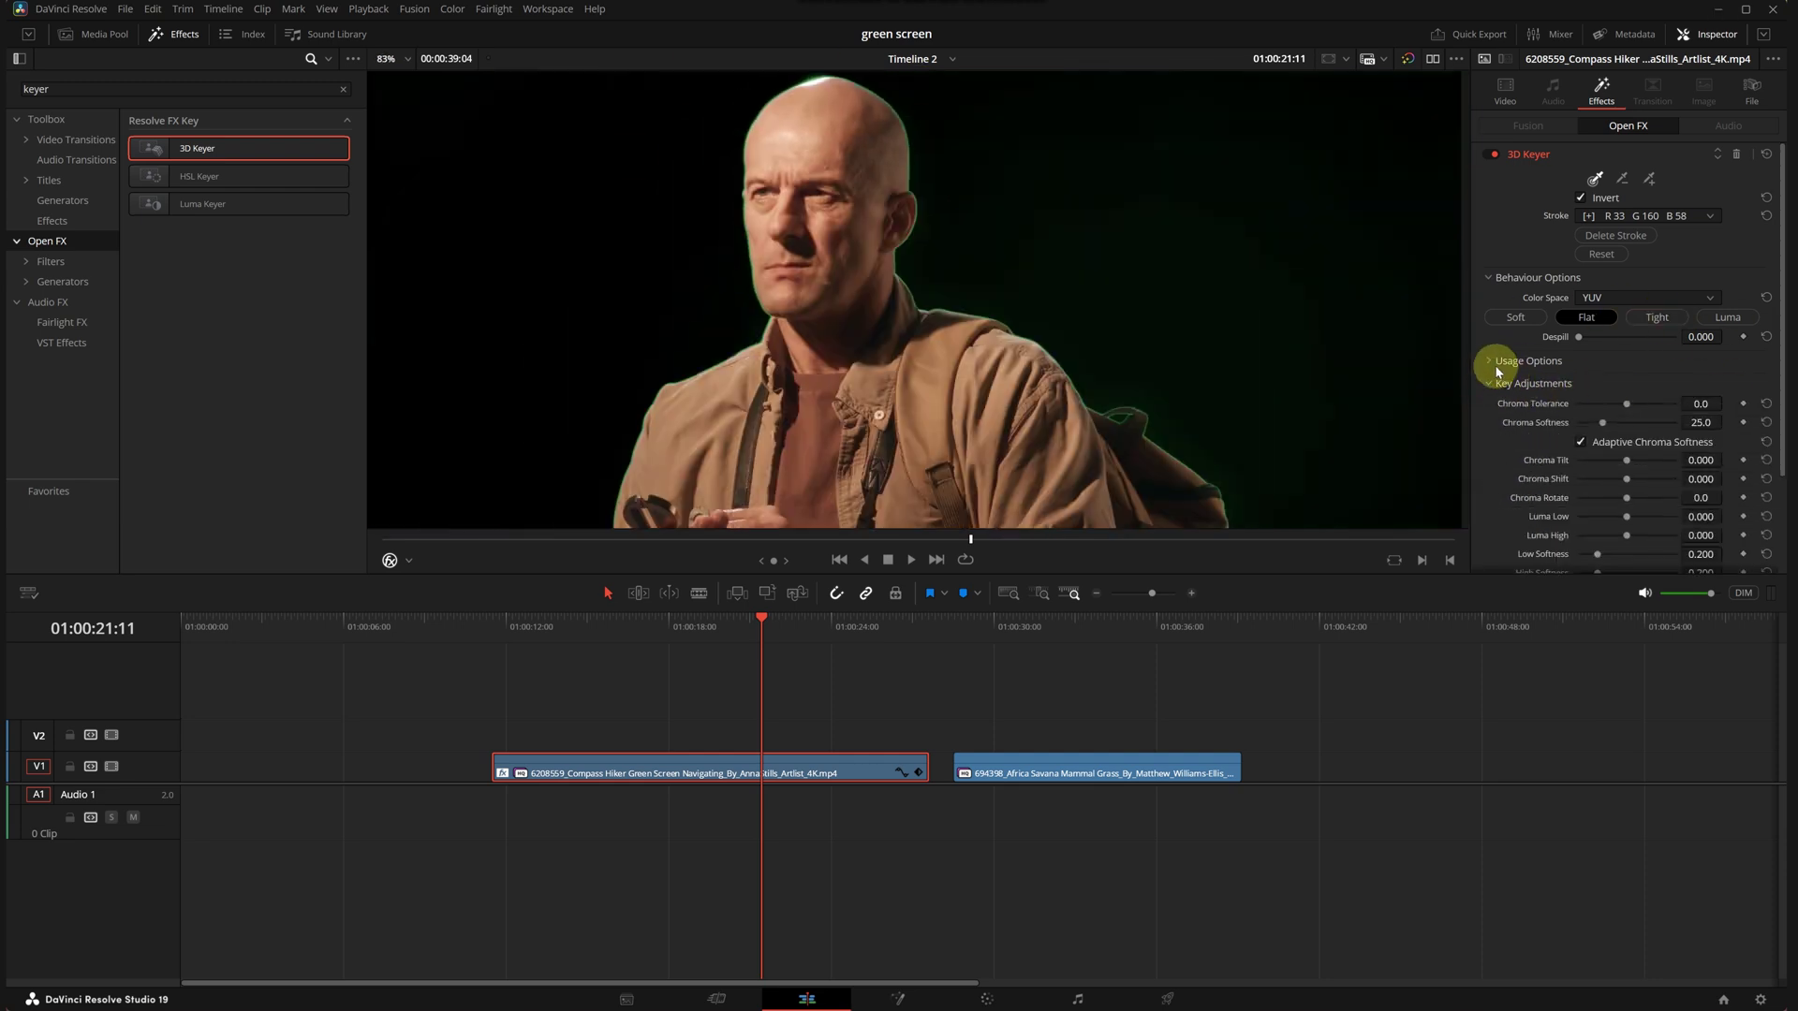
{"action": "scroll", "coordinate": [1498, 346], "scroll_direction": "down", "scroll_amount": 3}
{"action": "left_click_drag", "start_coordinate": [1699, 281], "coordinate": [1789, 370]}
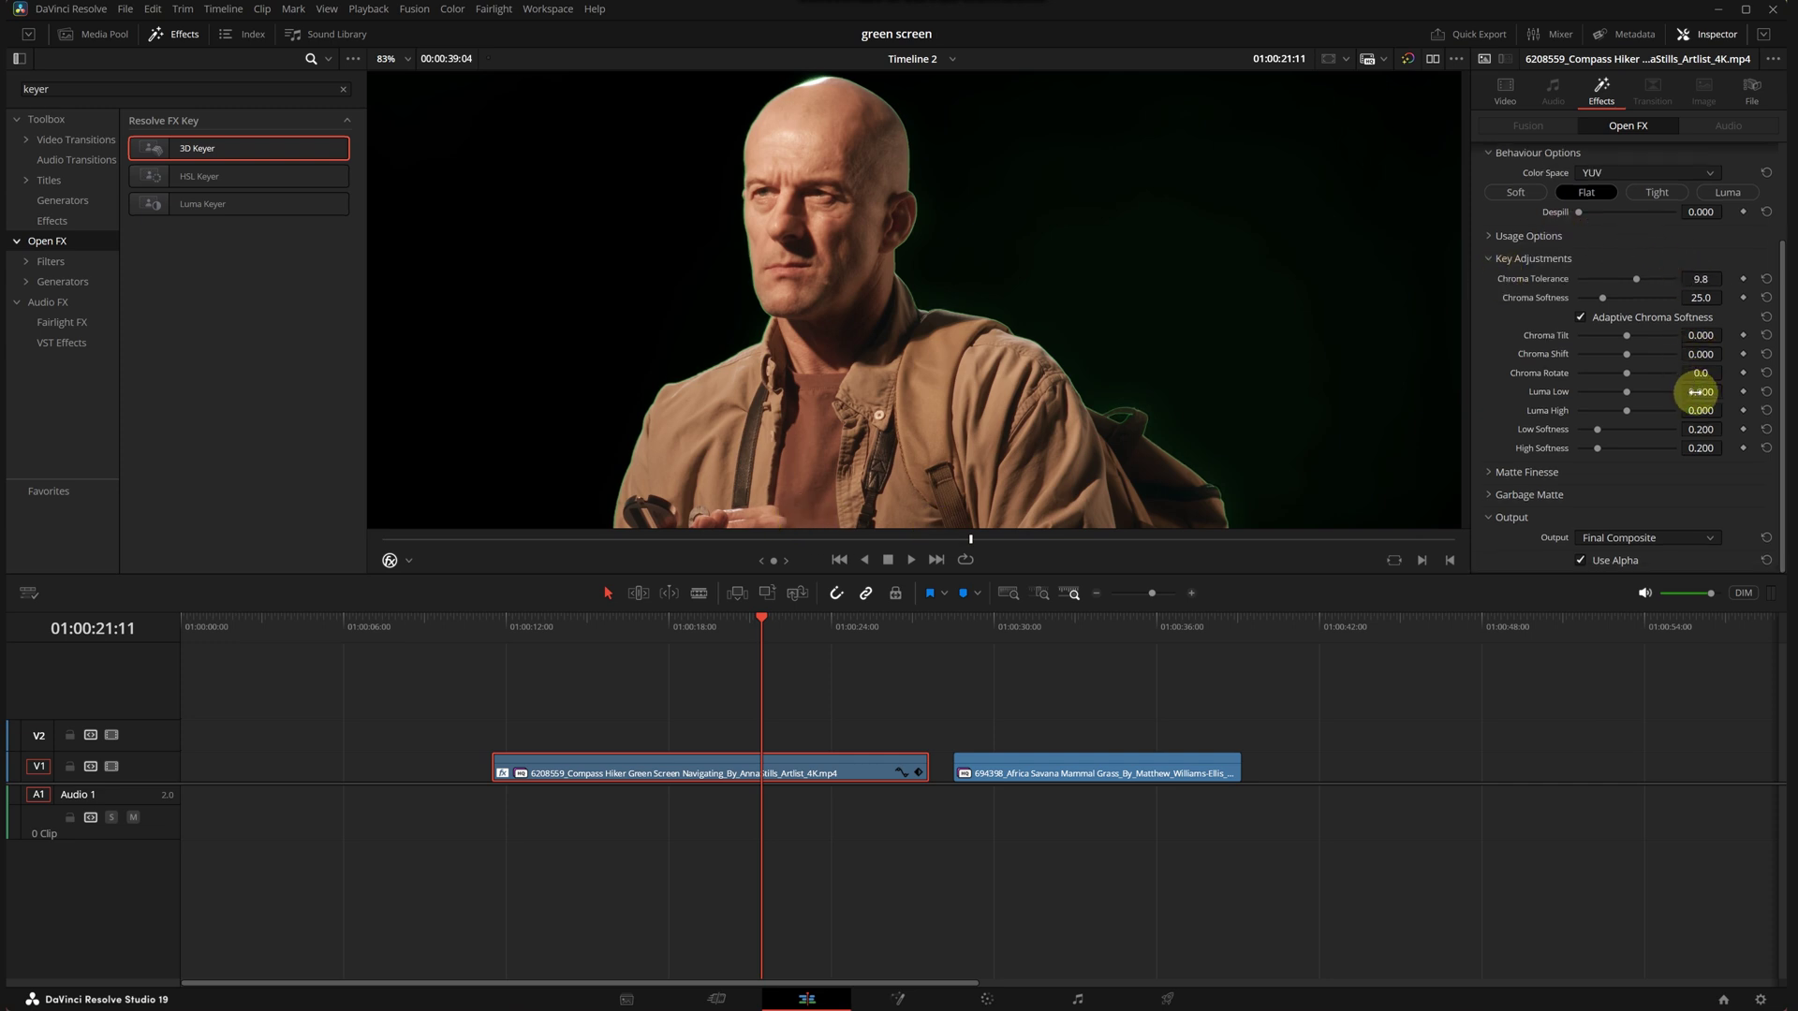
{"action": "mouse_move", "coordinate": [1710, 394]}
{"action": "left_mouse_down"}
{"action": "mouse_move", "coordinate": [1769, 405]}
{"action": "mouse_move", "coordinate": [1675, 409]}
{"action": "mouse_move", "coordinate": [1719, 413]}
{"action": "left_mouse_up"}
{"action": "scroll", "coordinate": [923, 294], "scroll_direction": "down", "scroll_amount": 3}
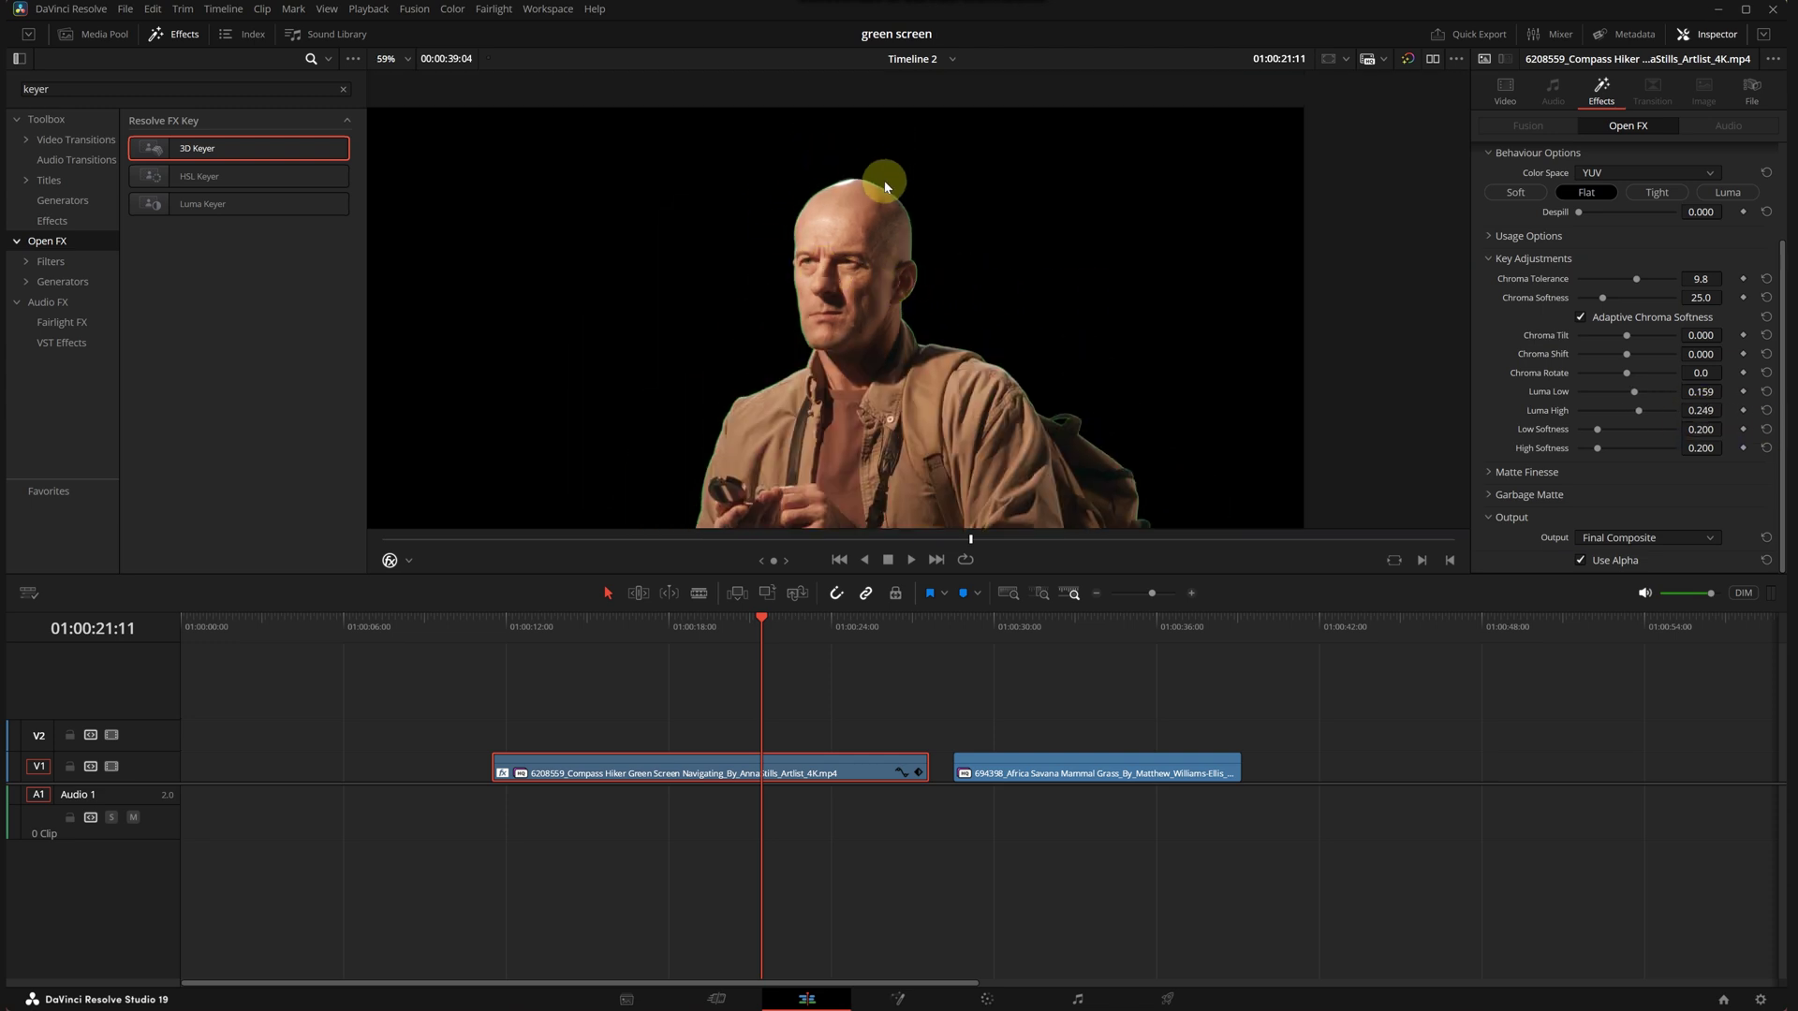
{"action": "scroll", "coordinate": [912, 299], "scroll_direction": "up", "scroll_amount": 3}
{"action": "scroll", "coordinate": [1496, 330], "scroll_direction": "up", "scroll_amount": 2}
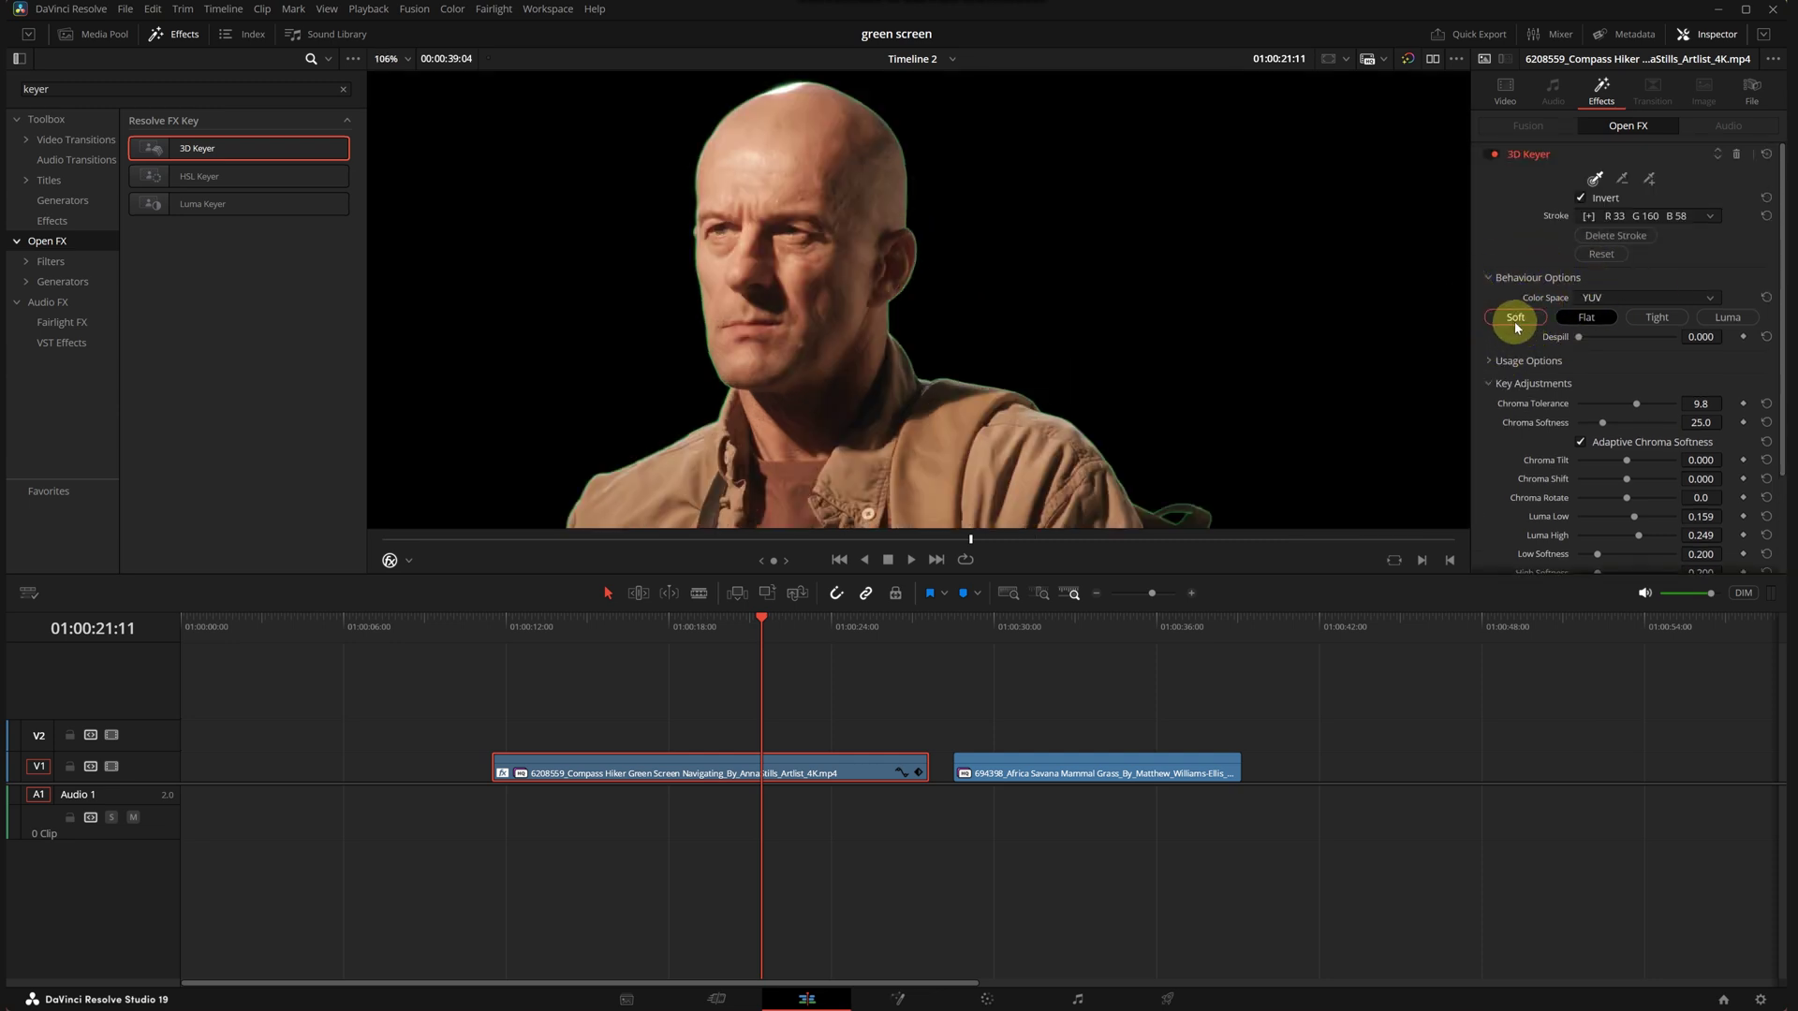
Switch the 3D Keyer to Soft and push Despill to full strength.
{"action": "left_click", "coordinate": [1514, 318]}
{"action": "left_click_drag", "start_coordinate": [1653, 338], "coordinate": [1754, 353]}
{"action": "scroll", "coordinate": [1053, 403], "scroll_direction": "up", "scroll_amount": 3}
{"action": "scroll", "coordinate": [1054, 405], "scroll_direction": "up", "scroll_amount": 5}
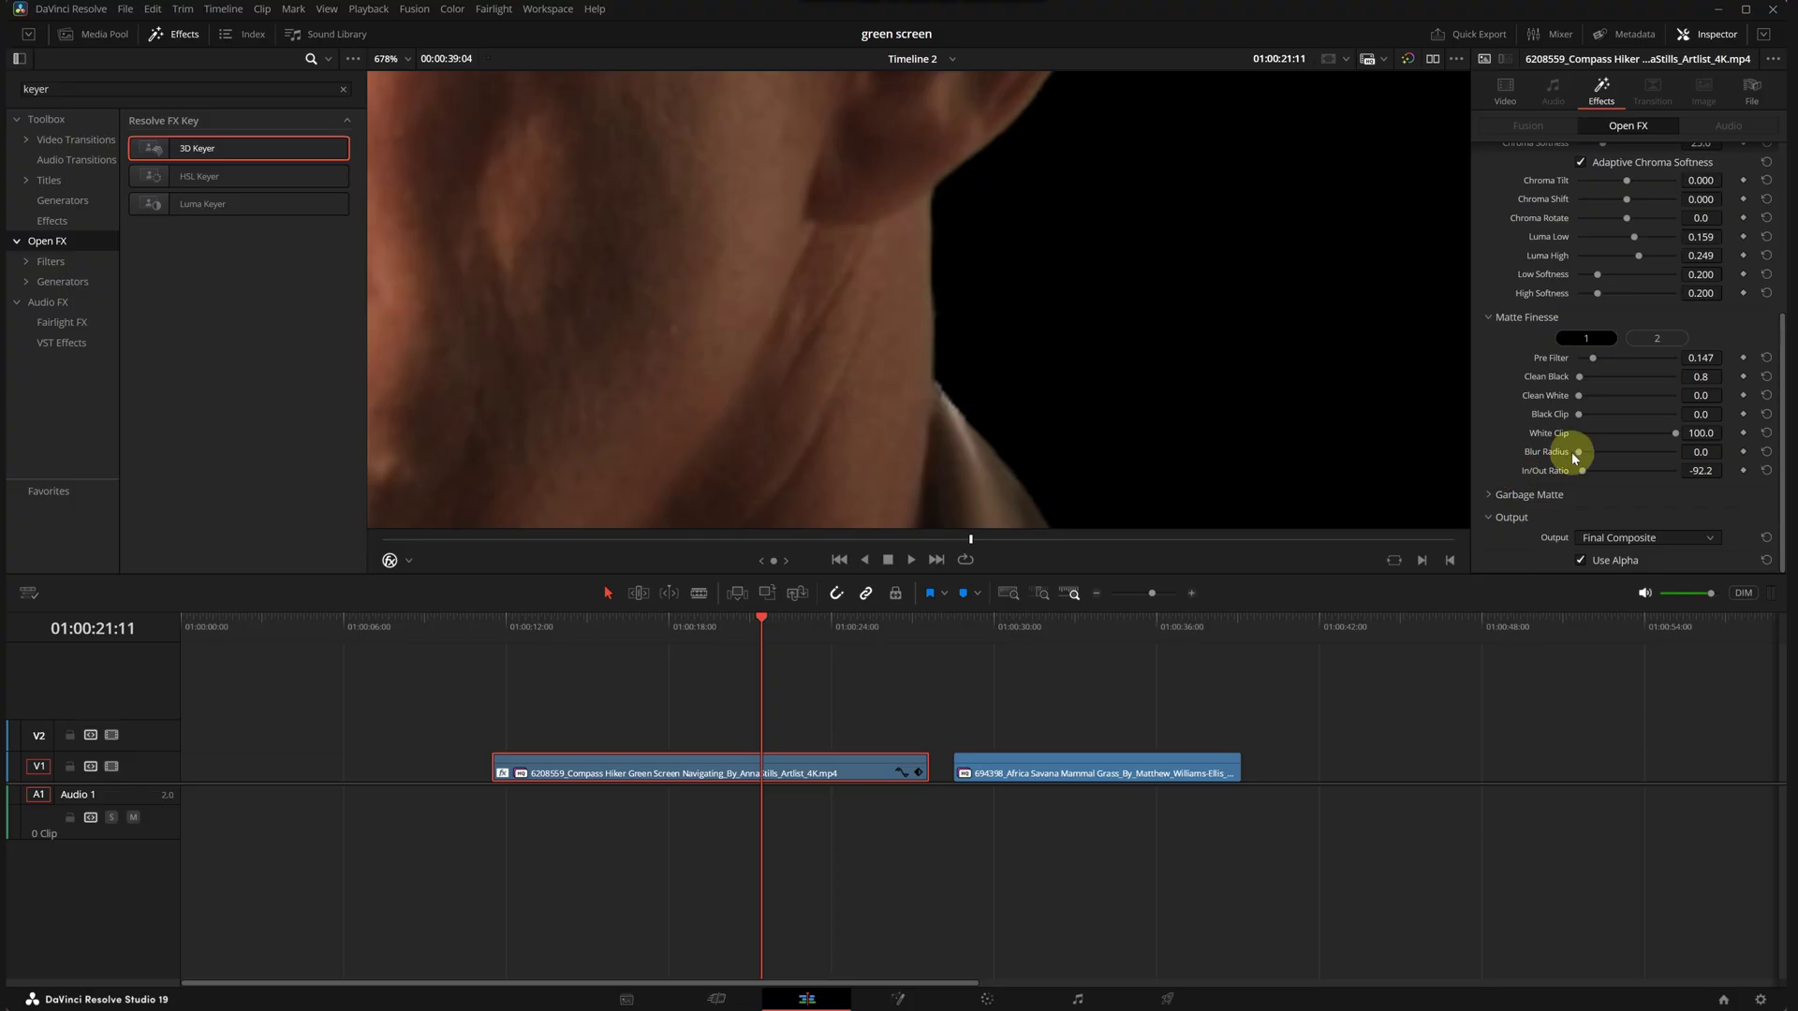
Set matte Blur Radius 2.9 and In/Out Ratio -84.5, checking the black-and-white matte before returning to Final Composite.
{"action": "left_click_drag", "start_coordinate": [1572, 451], "coordinate": [1585, 465]}
{"action": "left_click_drag", "start_coordinate": [1700, 452], "coordinate": [1603, 459]}
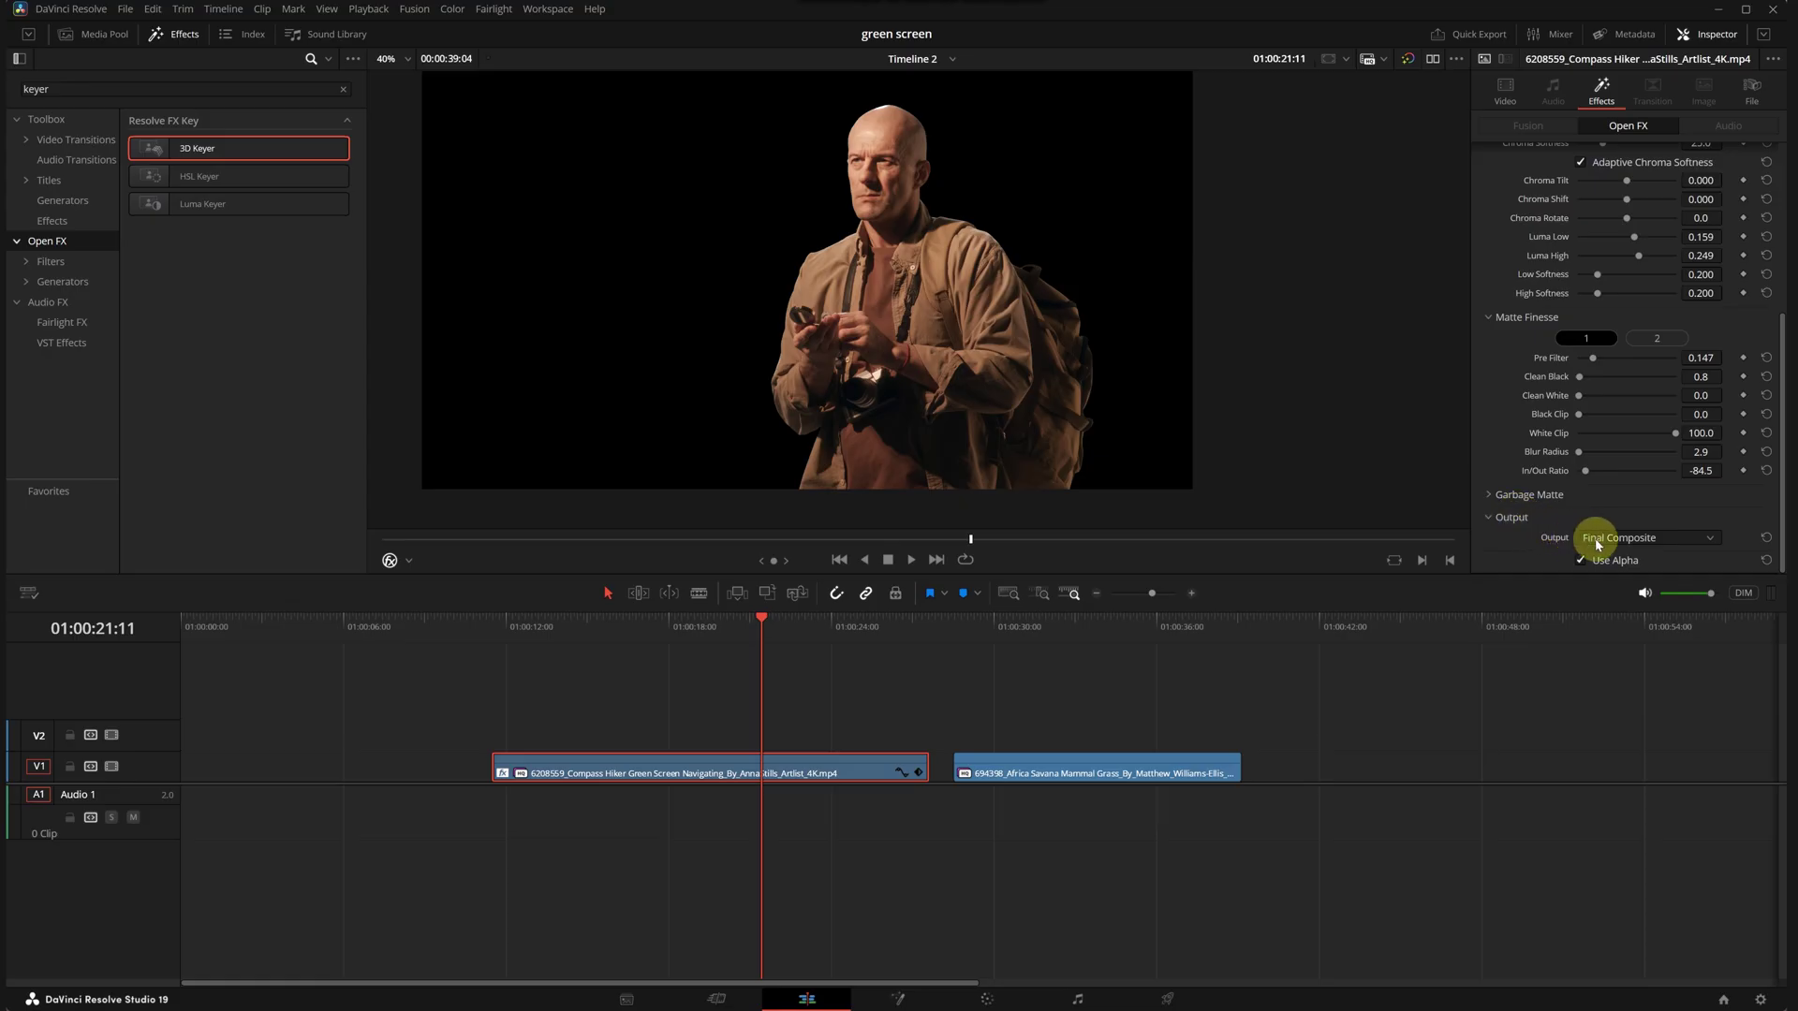
{"action": "left_click", "coordinate": [1627, 574]}
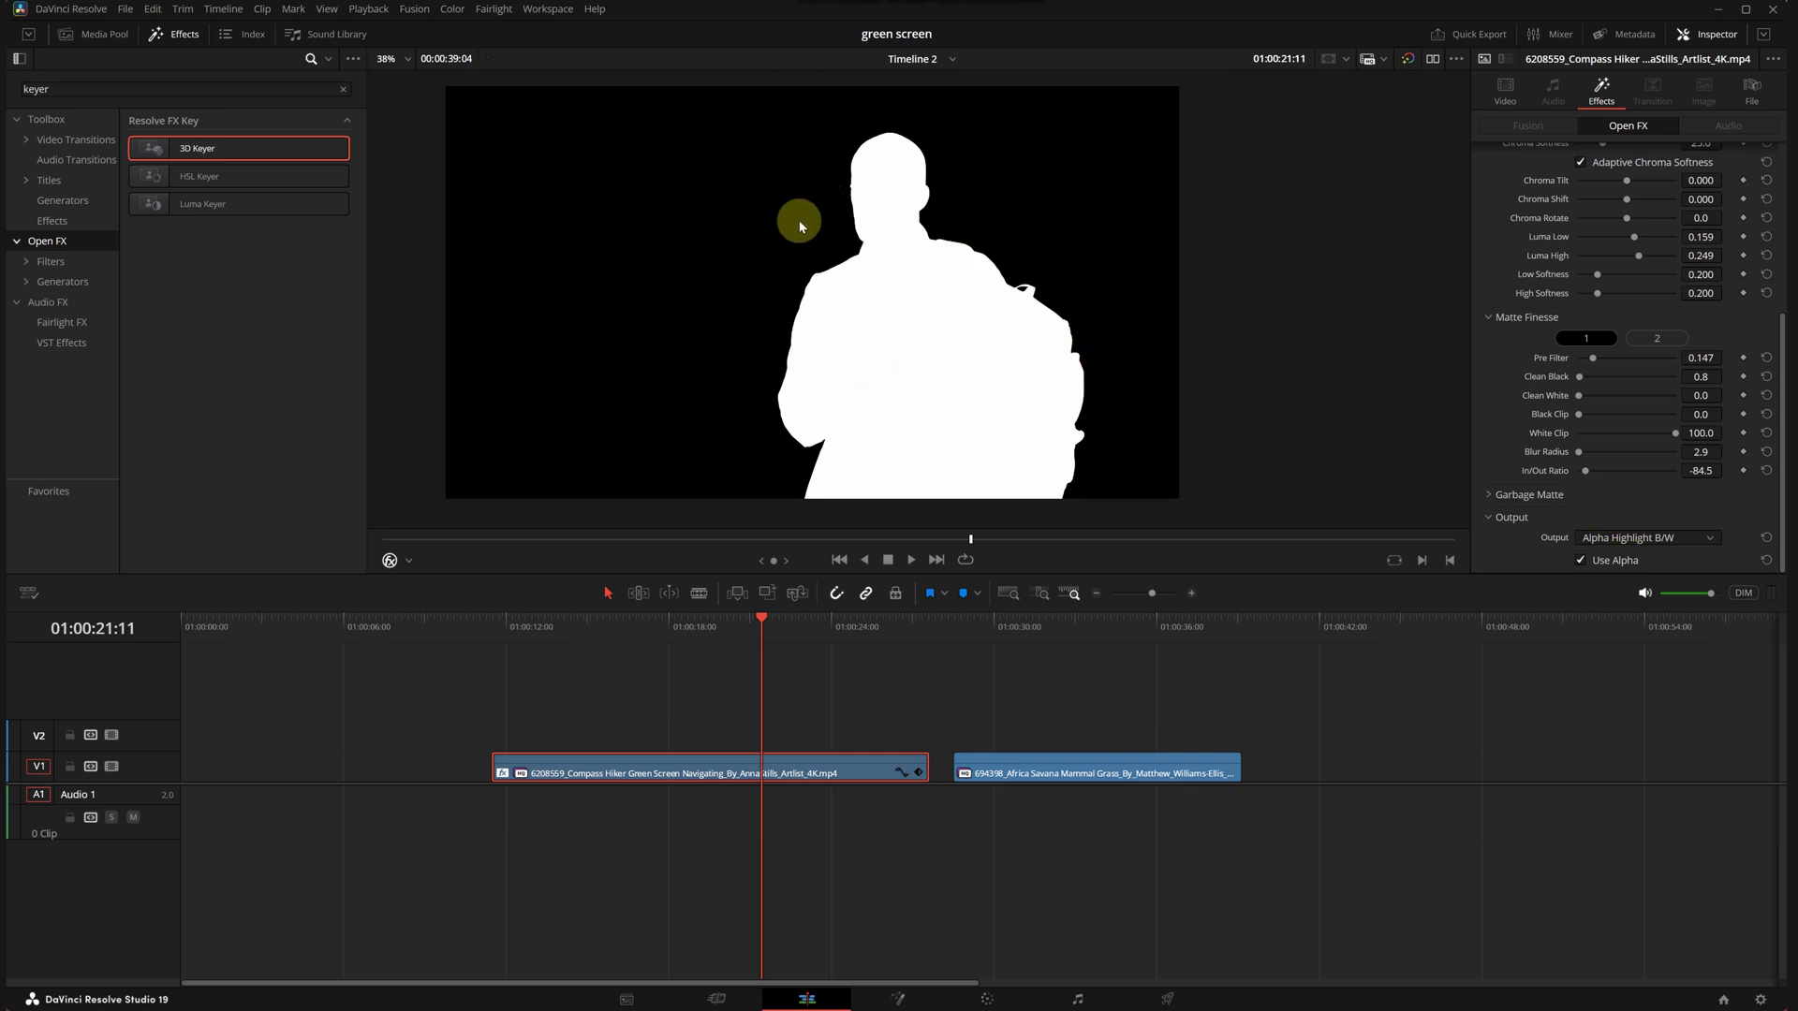
{"action": "left_click", "coordinate": [1645, 538]}
{"action": "left_click", "coordinate": [1634, 557]}
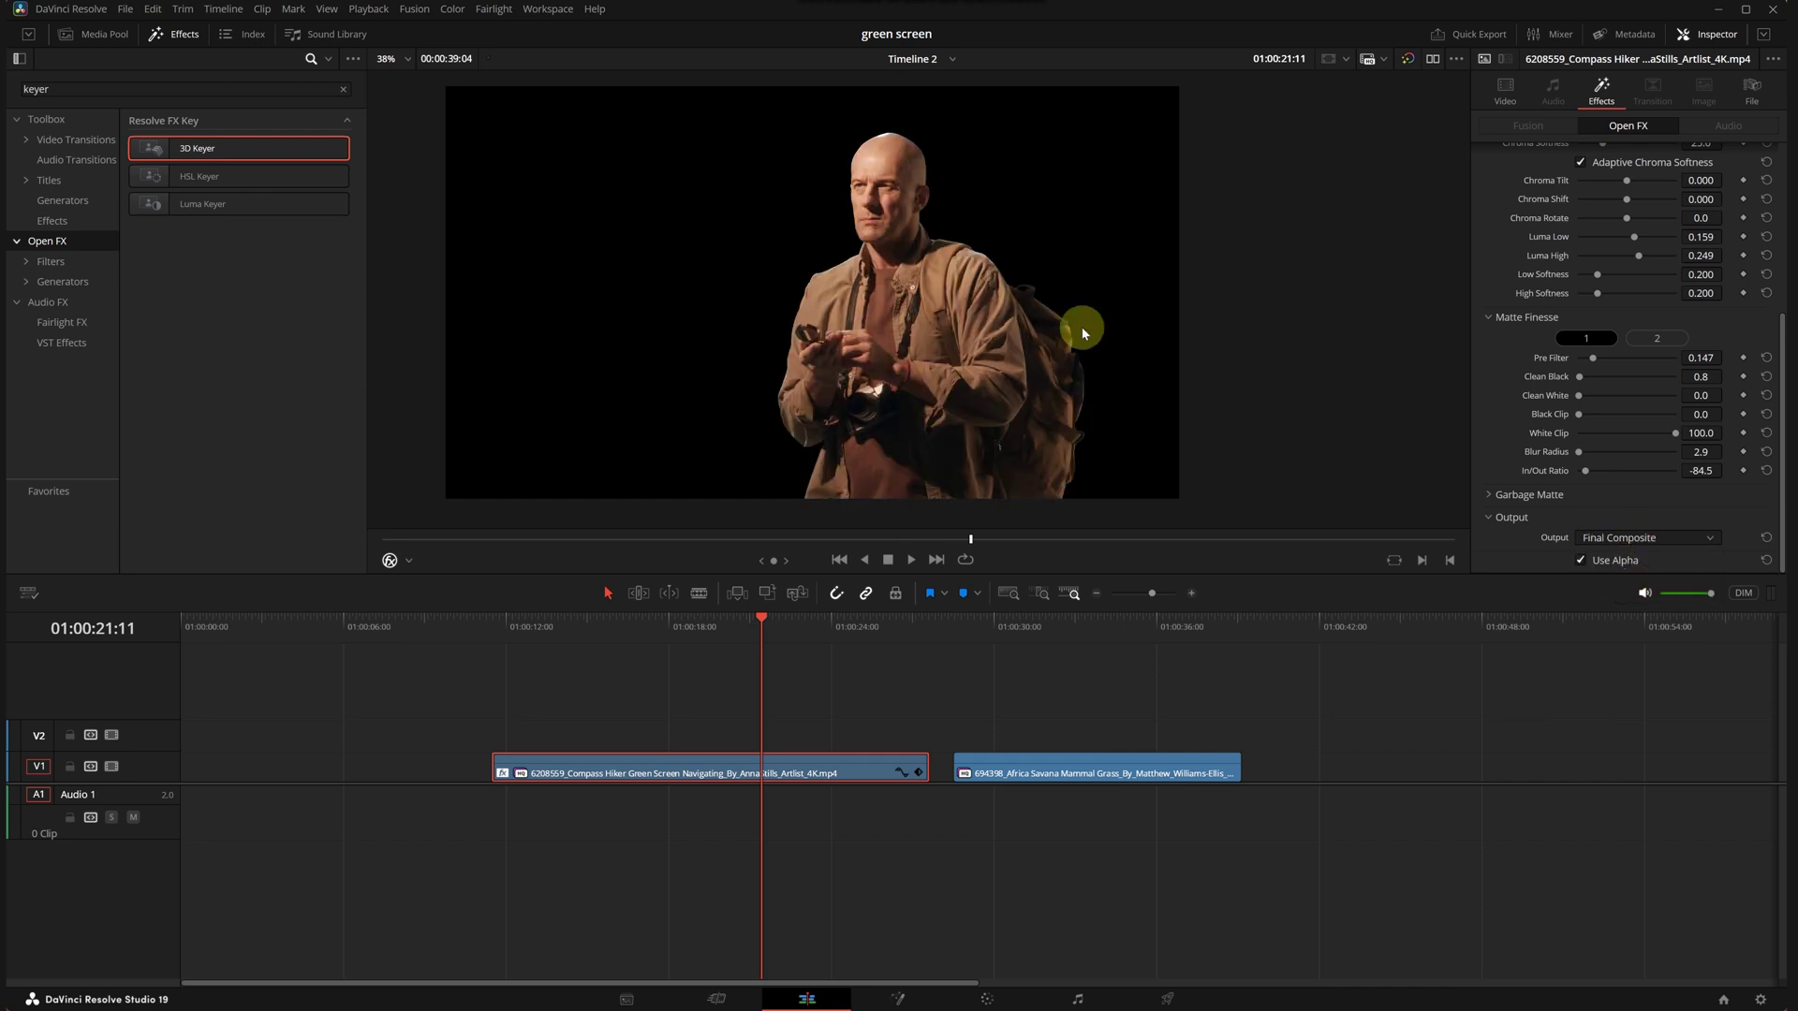
Rearrange the timeline so the hiker and savanna clips sit end to end on V1.
{"action": "left_click", "coordinate": [891, 732]}
{"action": "left_click_drag", "start_coordinate": [1063, 782], "coordinate": [290, 773]}
{"action": "left_click_drag", "start_coordinate": [562, 774], "coordinate": [192, 742]}
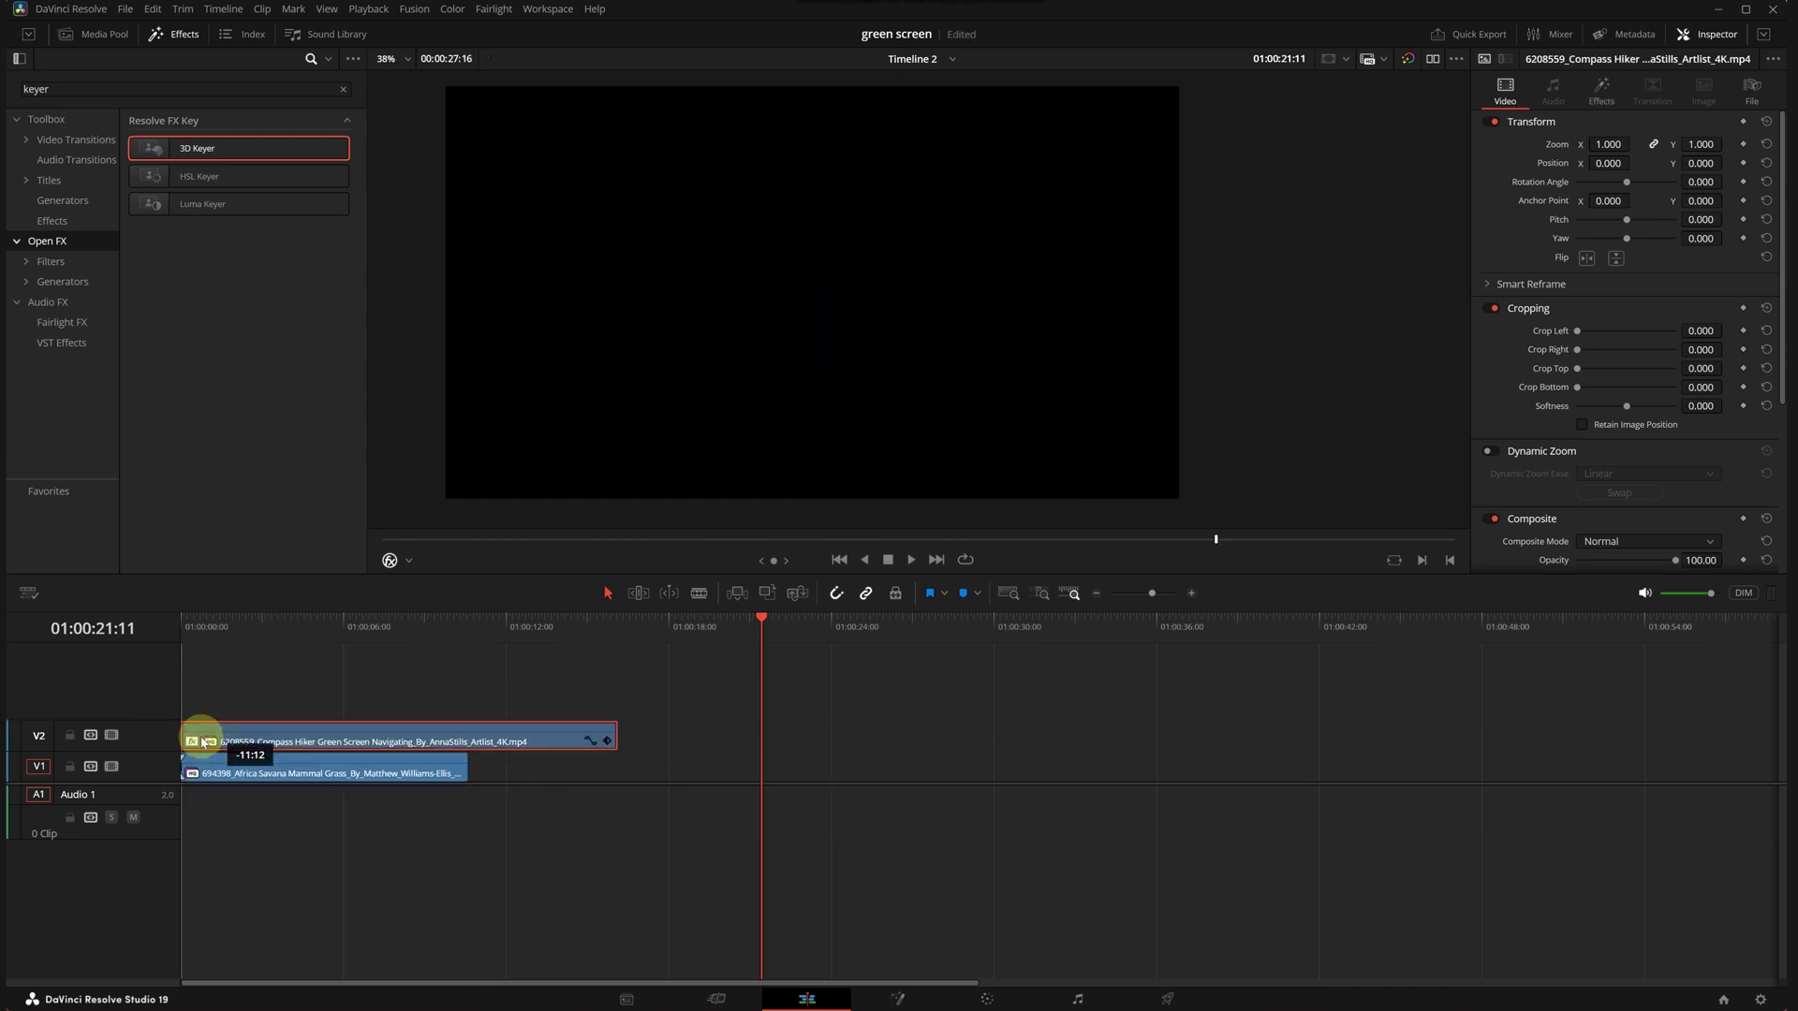
{"action": "left_click", "coordinate": [309, 626]}
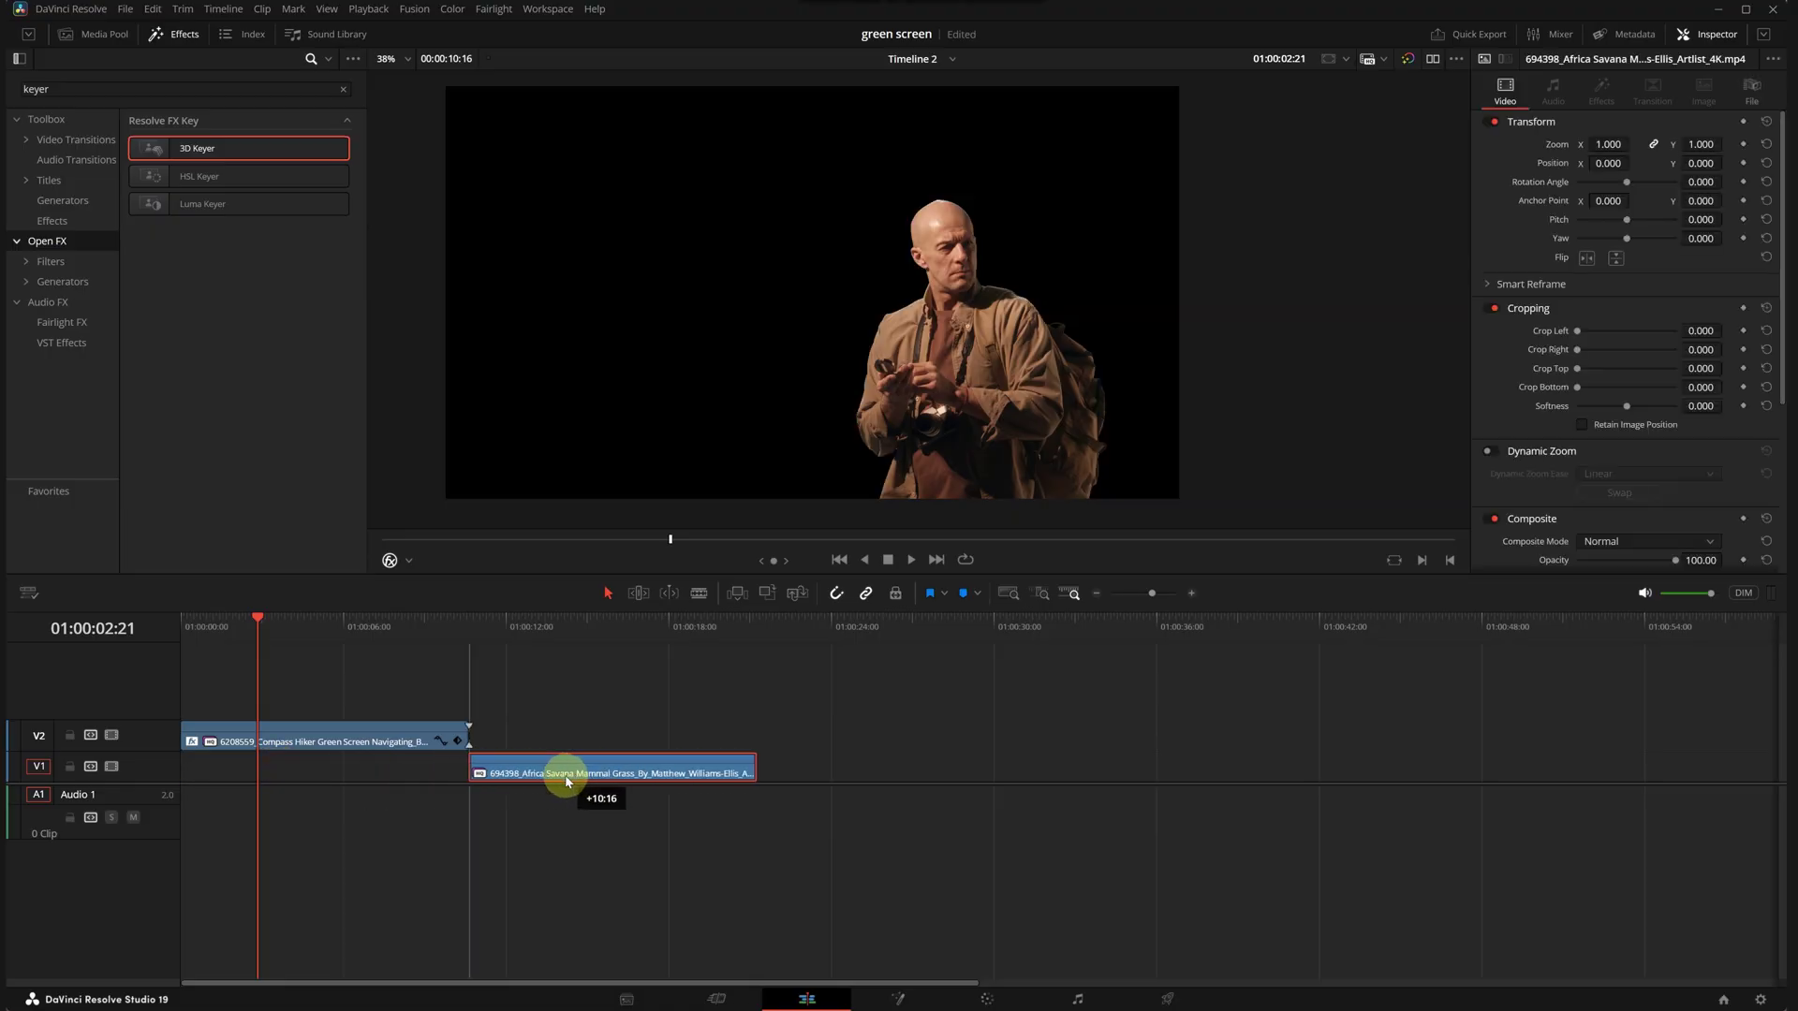
{"action": "left_click_drag", "start_coordinate": [353, 741], "coordinate": [353, 766]}
{"action": "left_click", "coordinate": [554, 625]}
On the Color page, enable Split Screen in Selected Clips mode with the savanna clip added.
{"action": "left_click", "coordinate": [987, 999]}
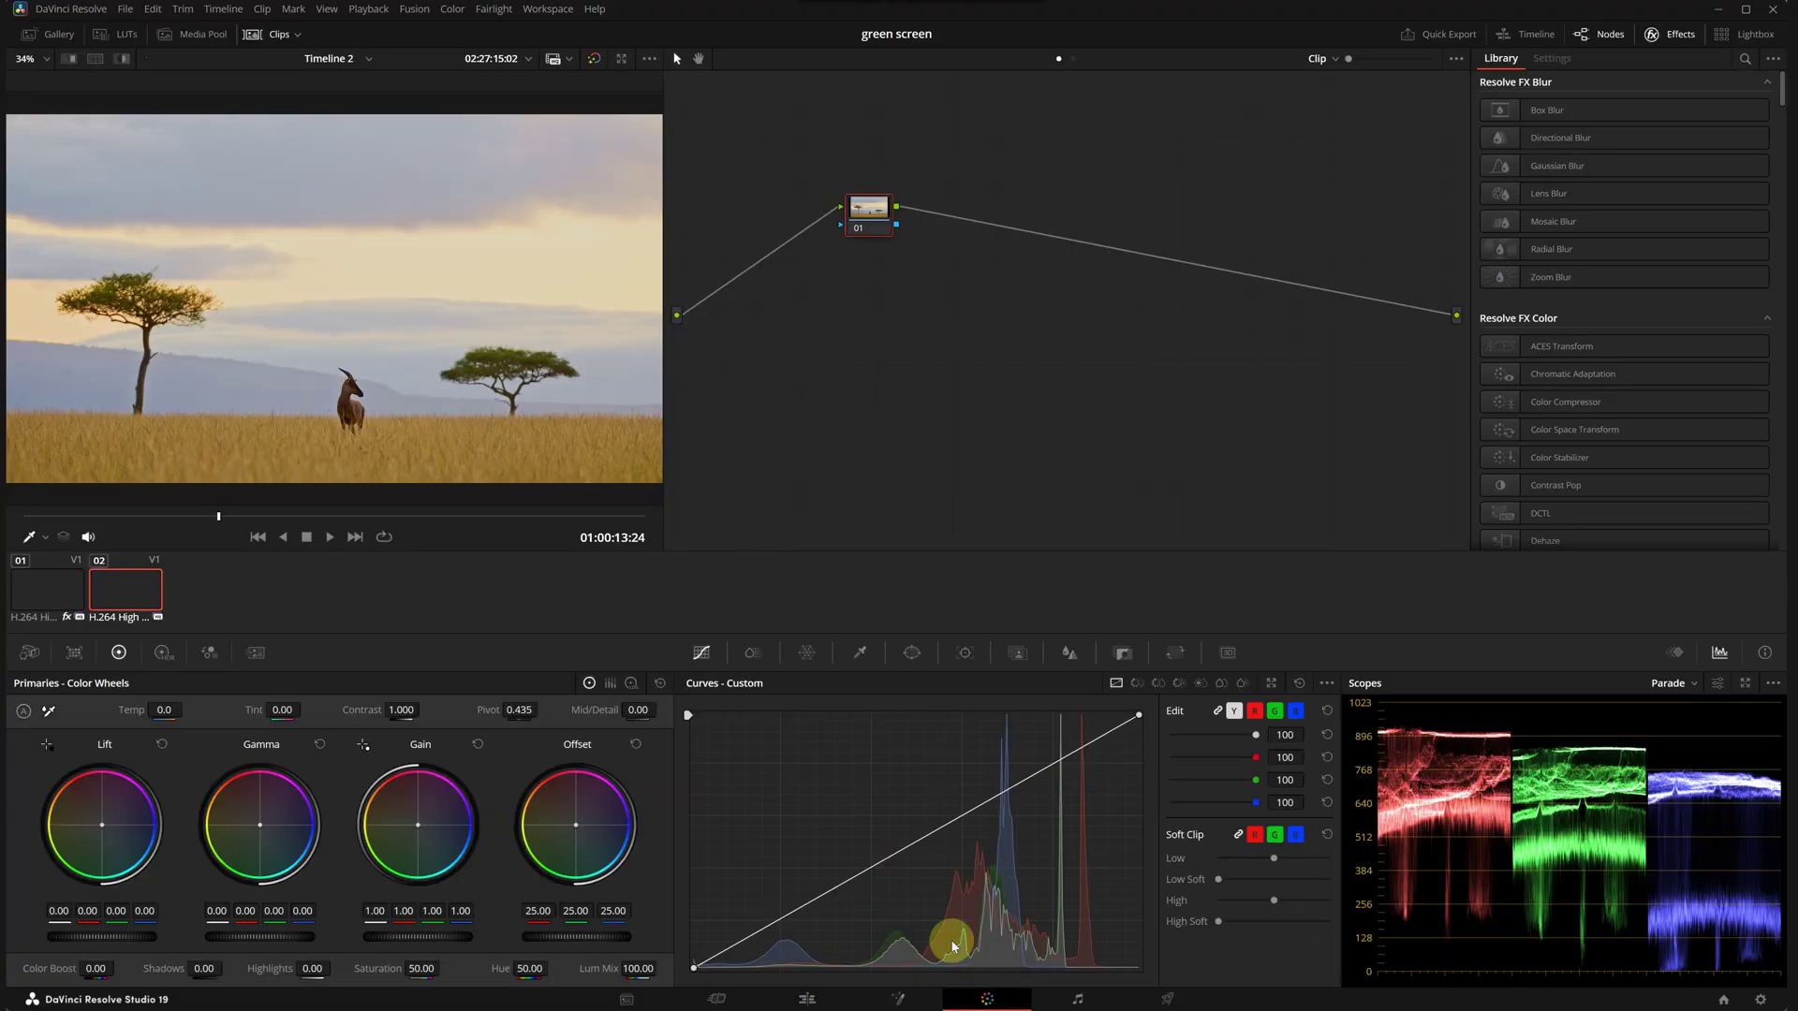
{"action": "left_click", "coordinate": [95, 60]}
{"action": "left_click", "coordinate": [100, 83]}
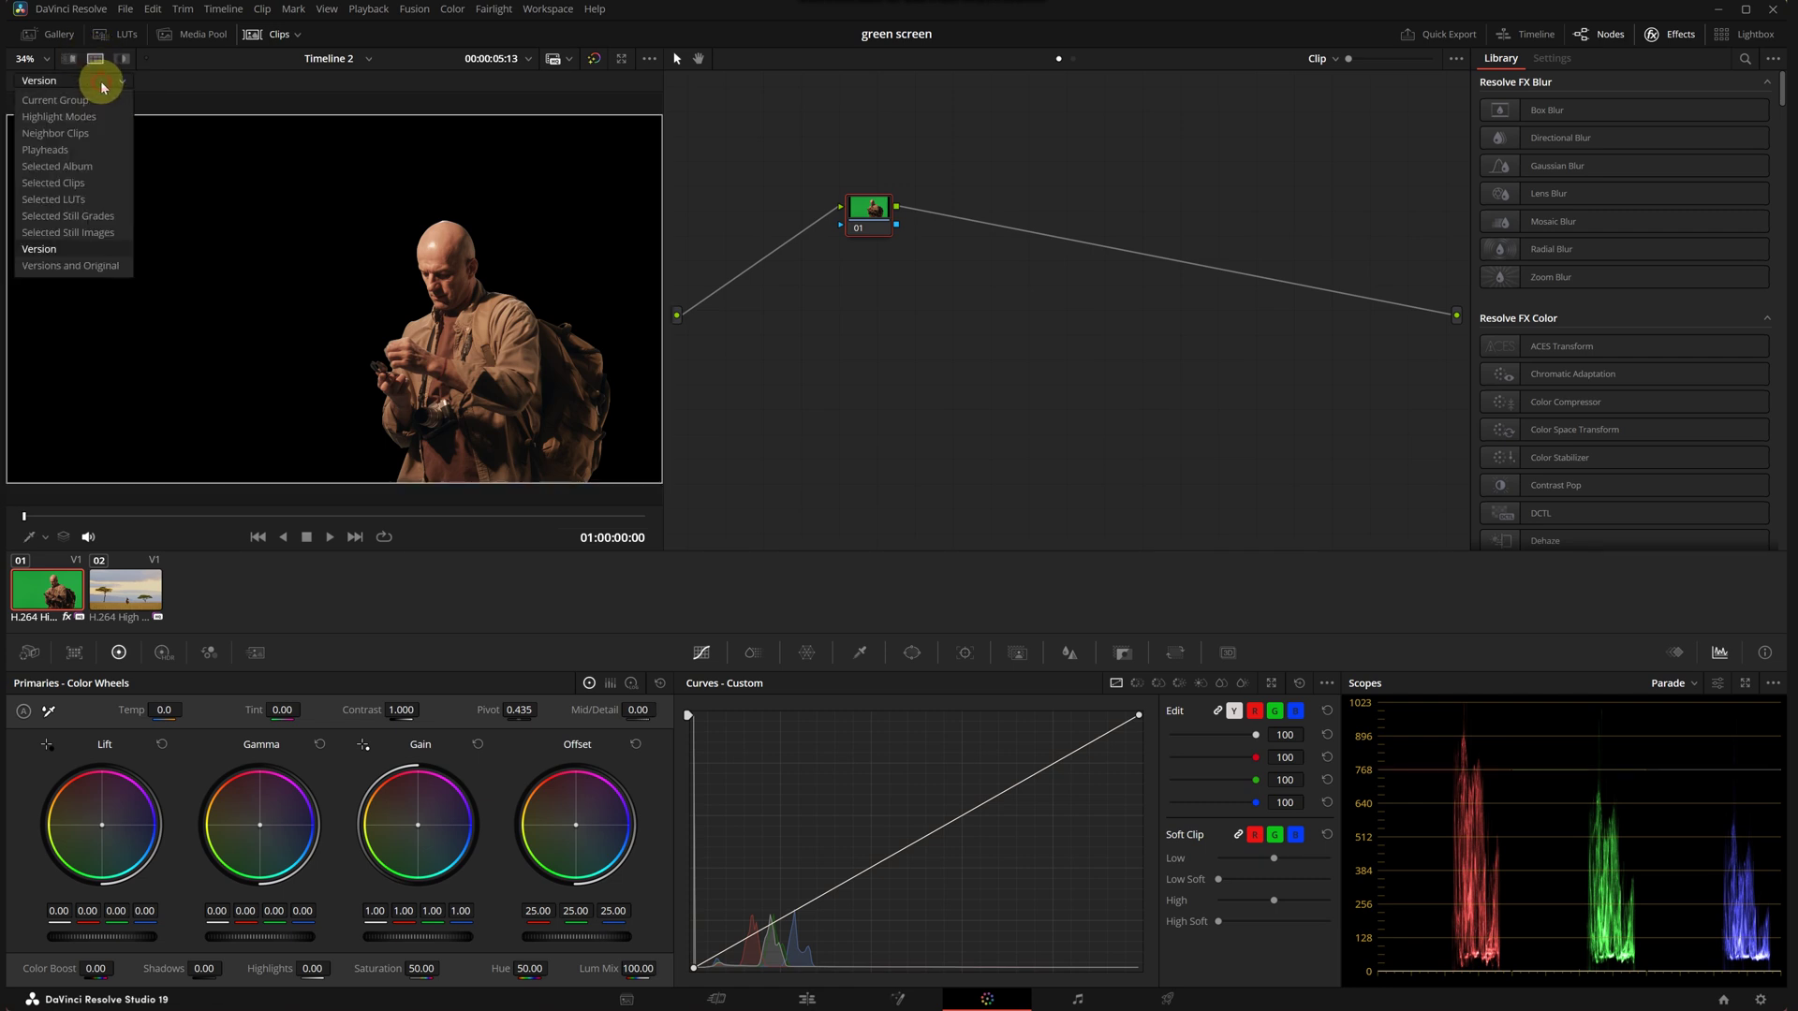
{"action": "left_click", "coordinate": [53, 184]}
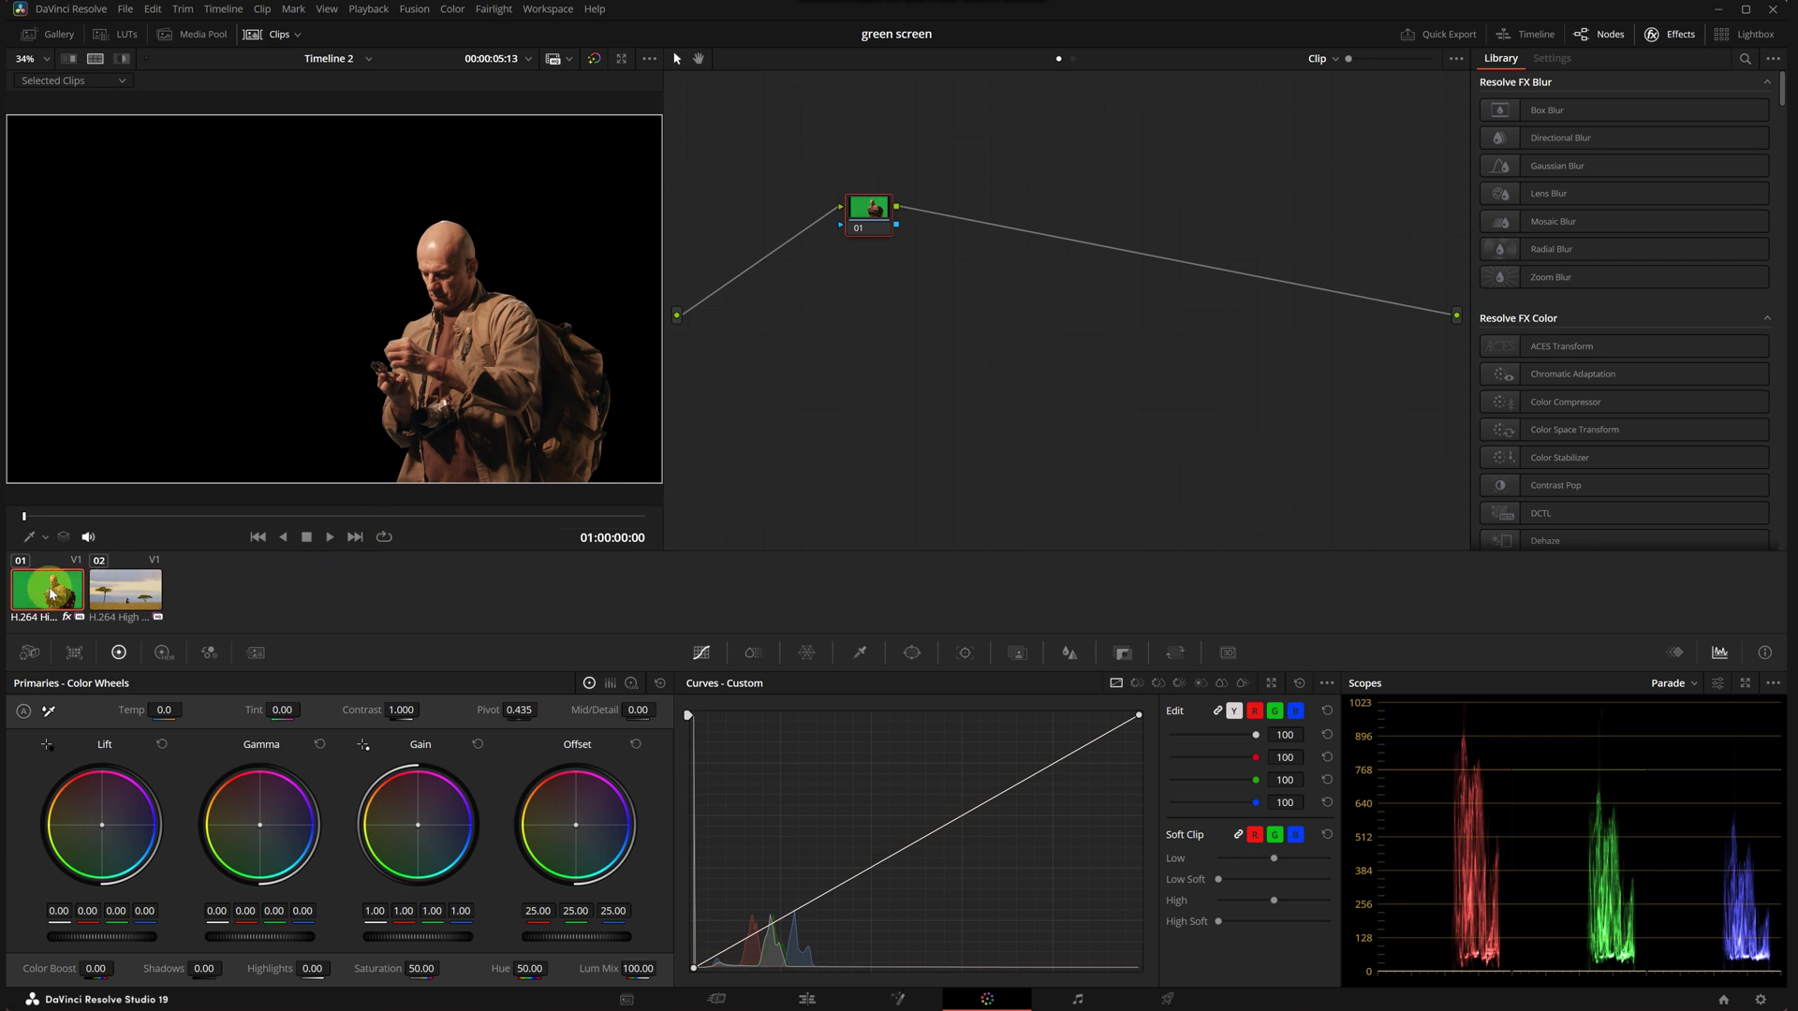
{"action": "left_click", "coordinate": [118, 597], "text": "ctrl"}
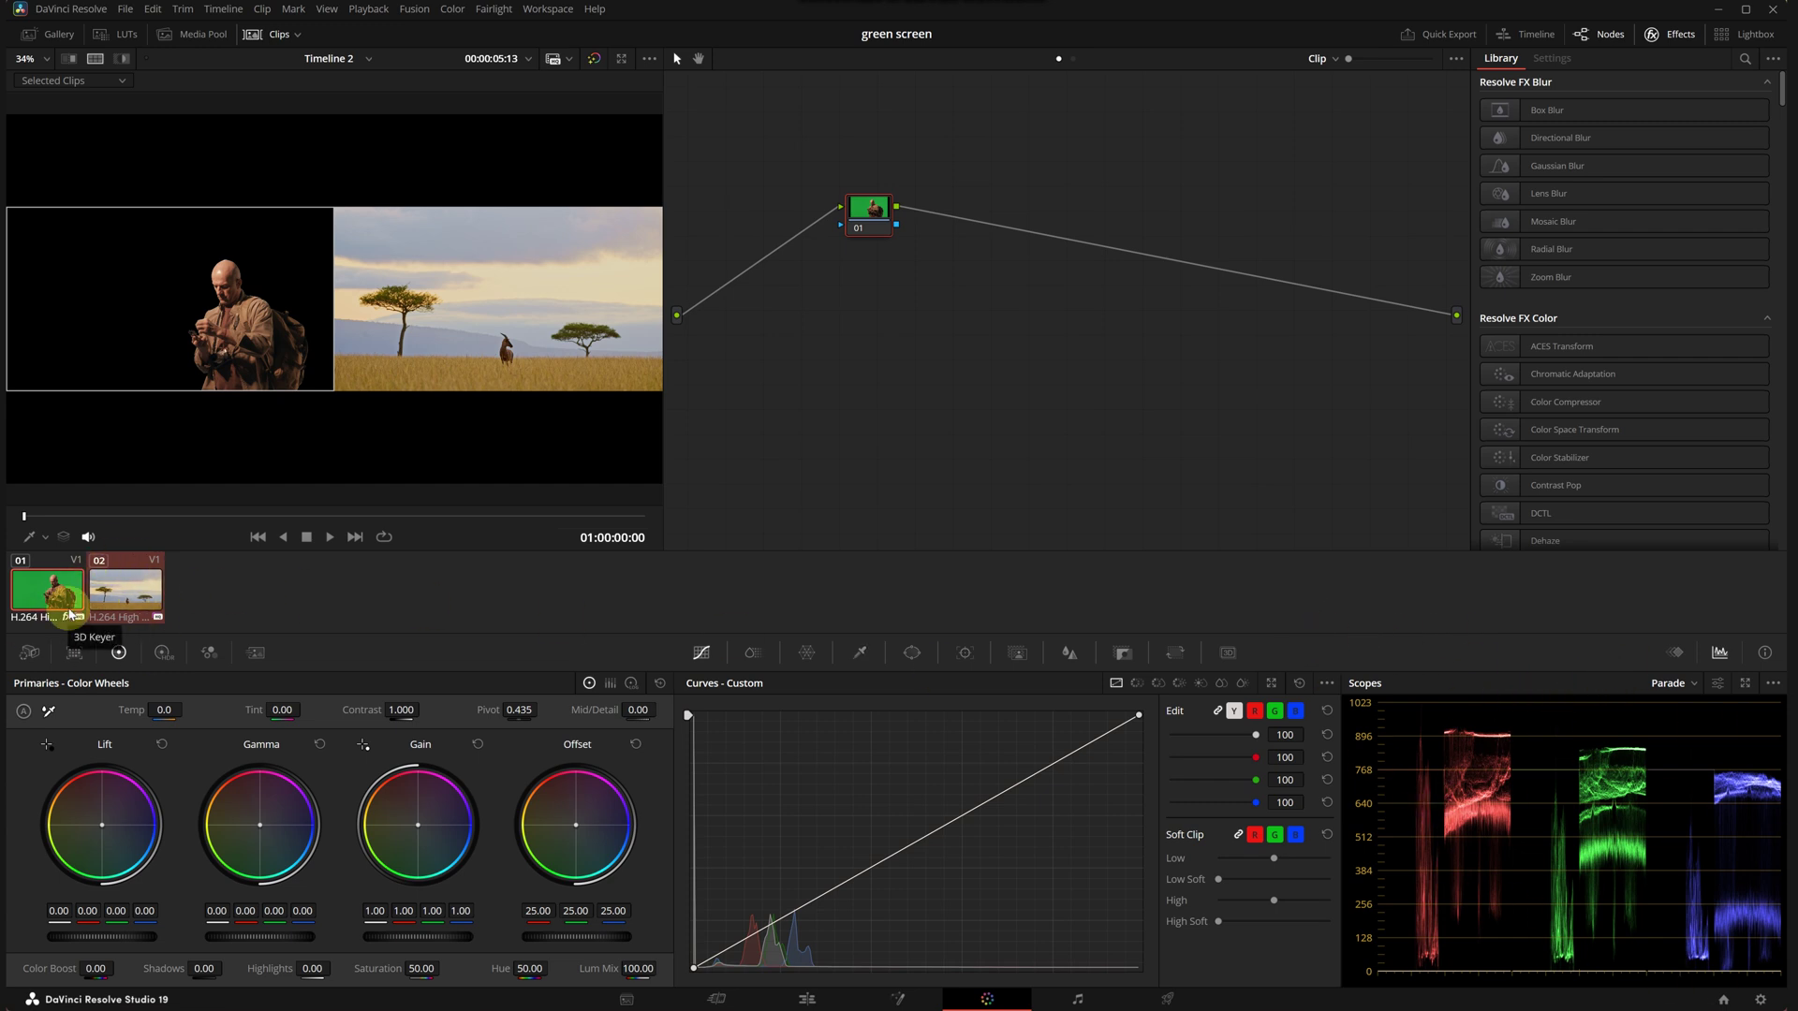
Add serial node 02 and adjust Lift green, log-wheel Highlights balance and Contrast on the hiker.
{"action": "key", "text": "alt+s"}
{"action": "left_click_drag", "start_coordinate": [955, 265], "coordinate": [955, 271]}
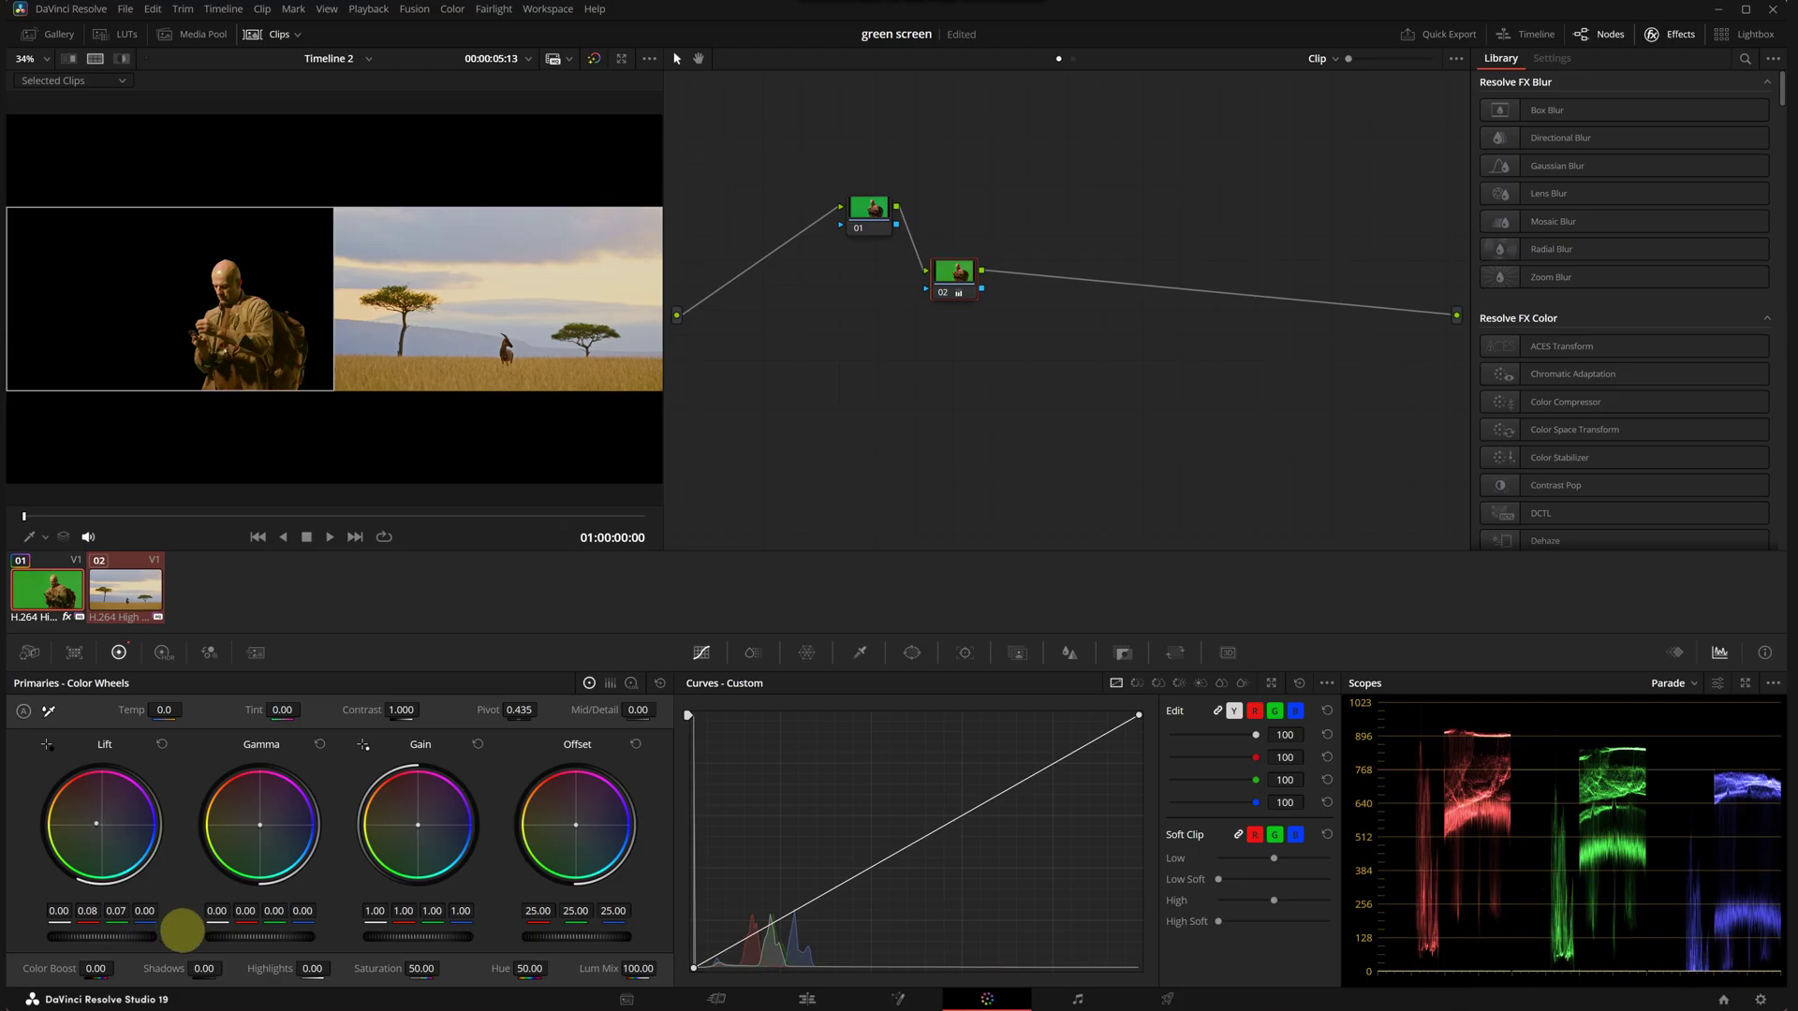
{"action": "left_click_drag", "start_coordinate": [118, 920], "coordinate": [117, 911]}
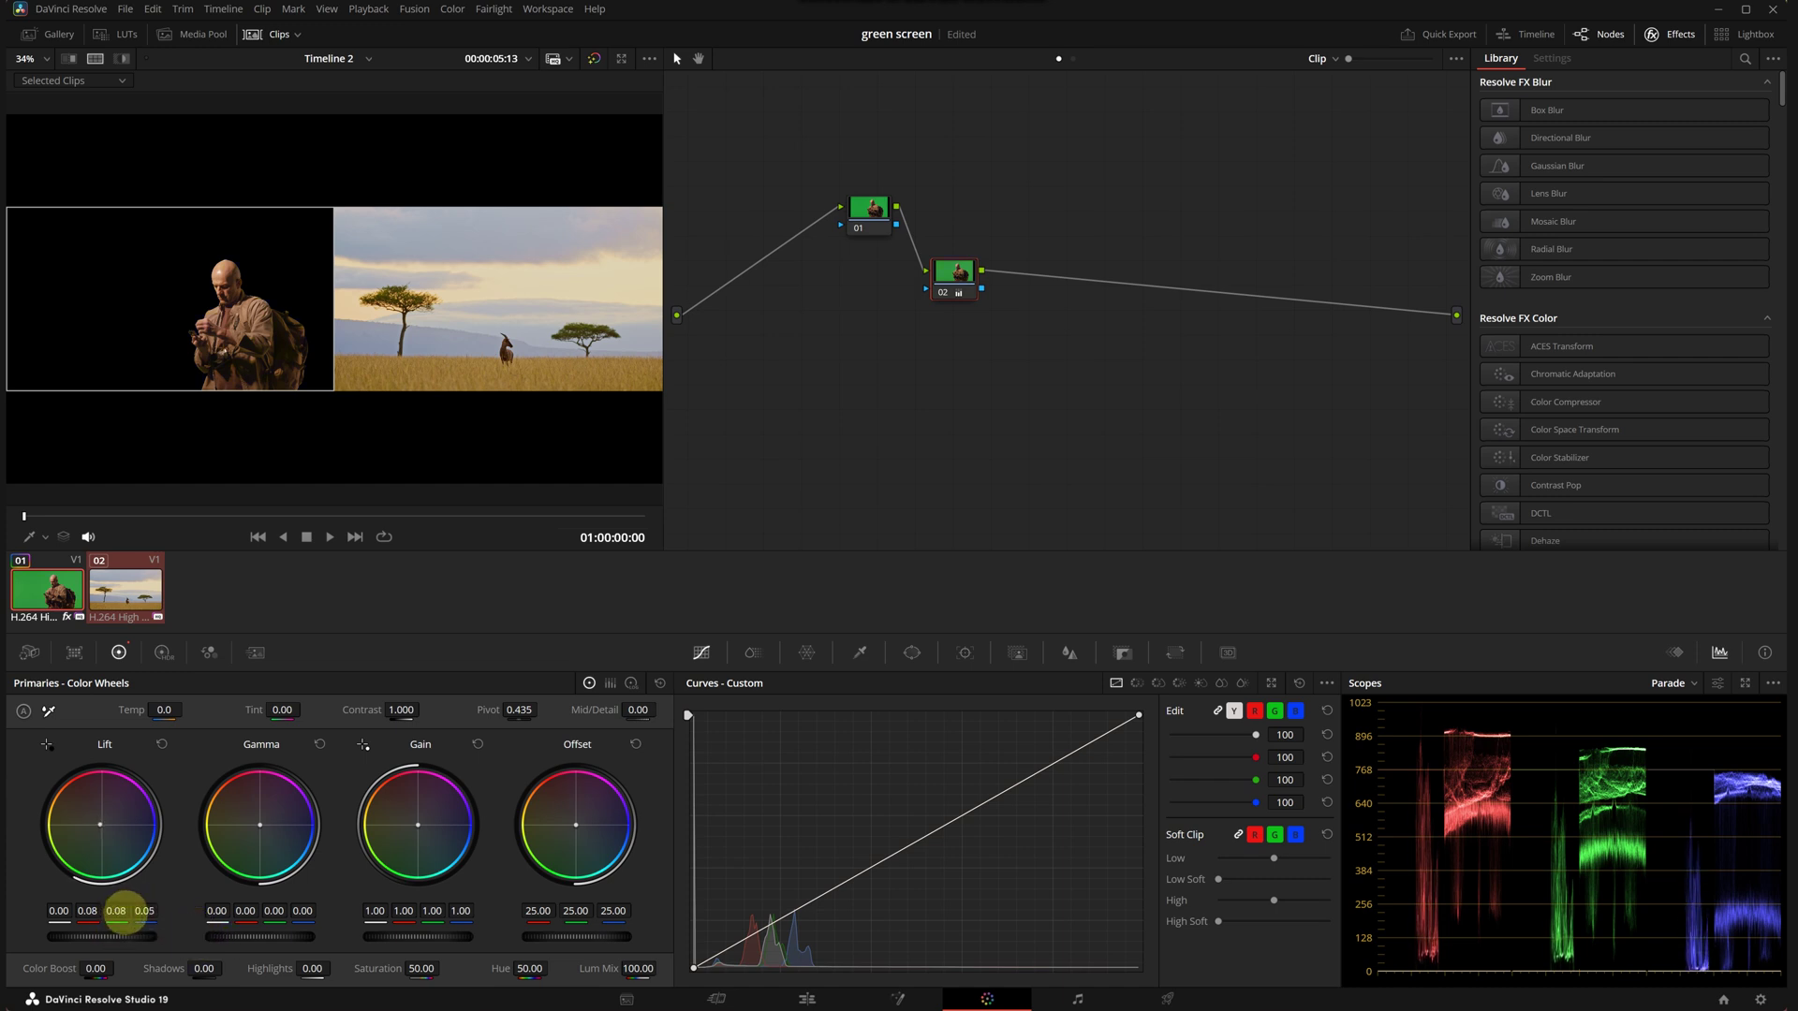
{"action": "left_click", "coordinate": [631, 685]}
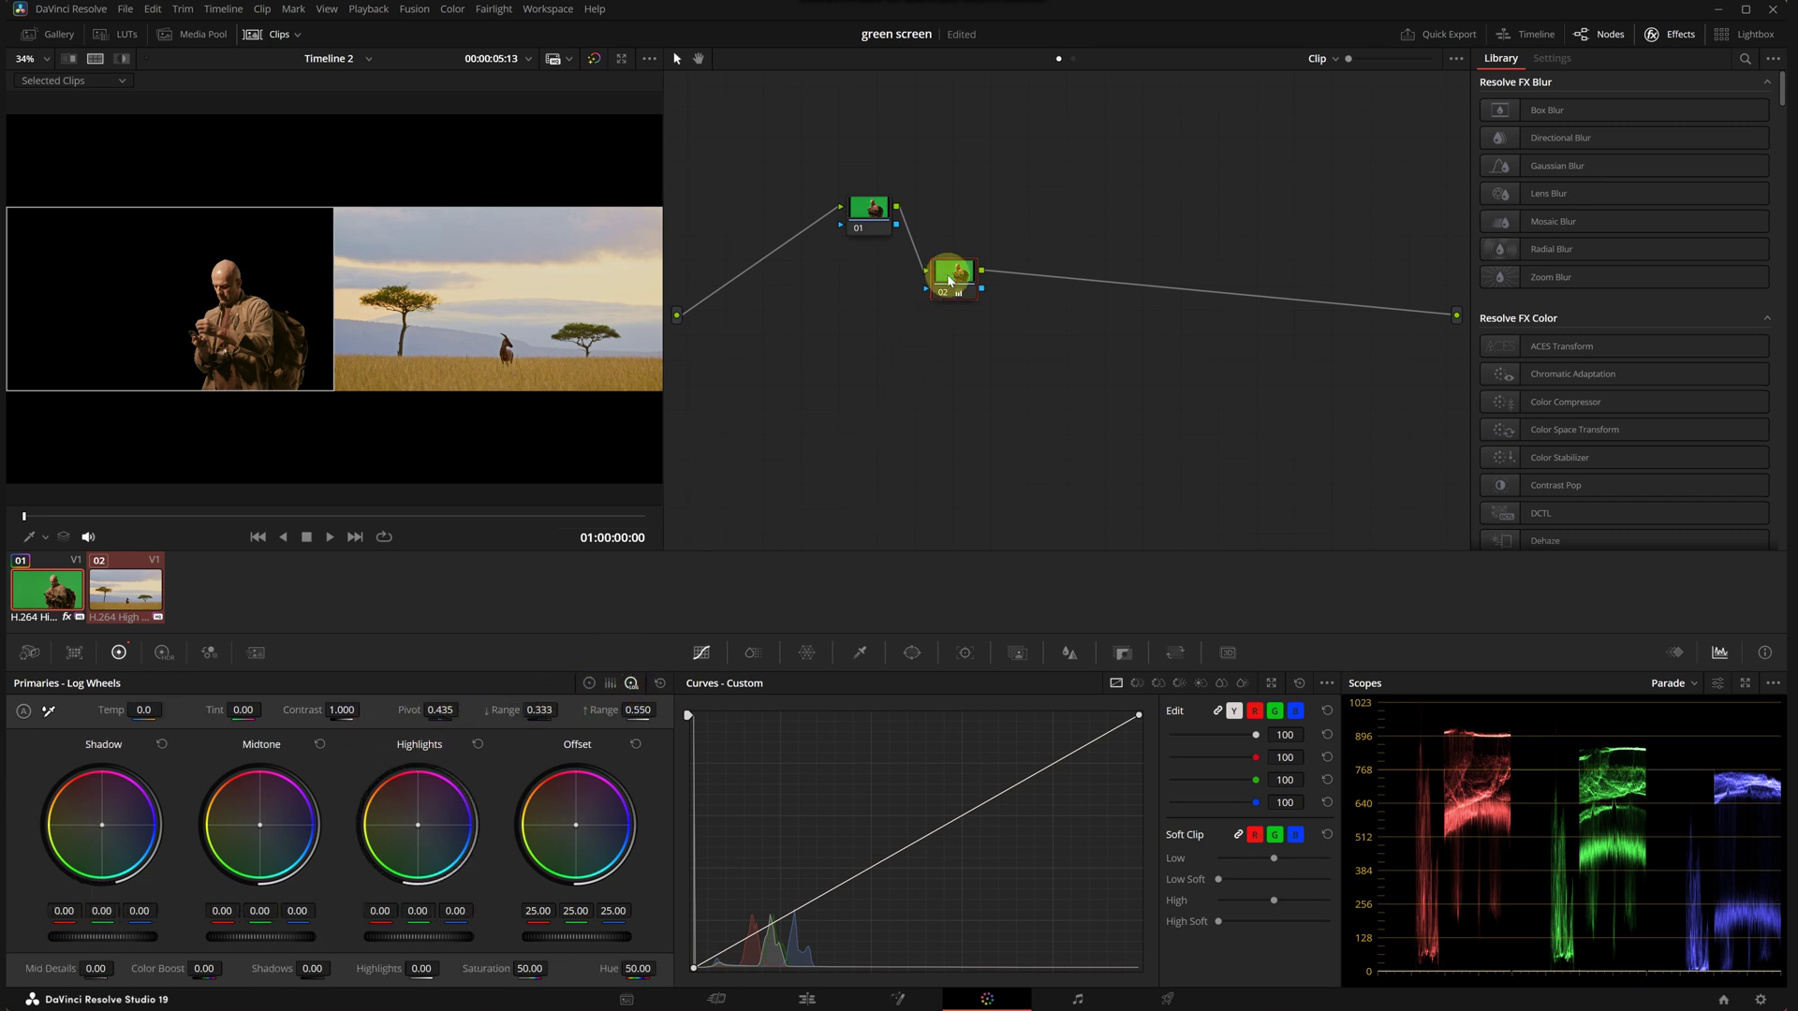
{"action": "left_click_drag", "start_coordinate": [426, 914], "coordinate": [693, 965]}
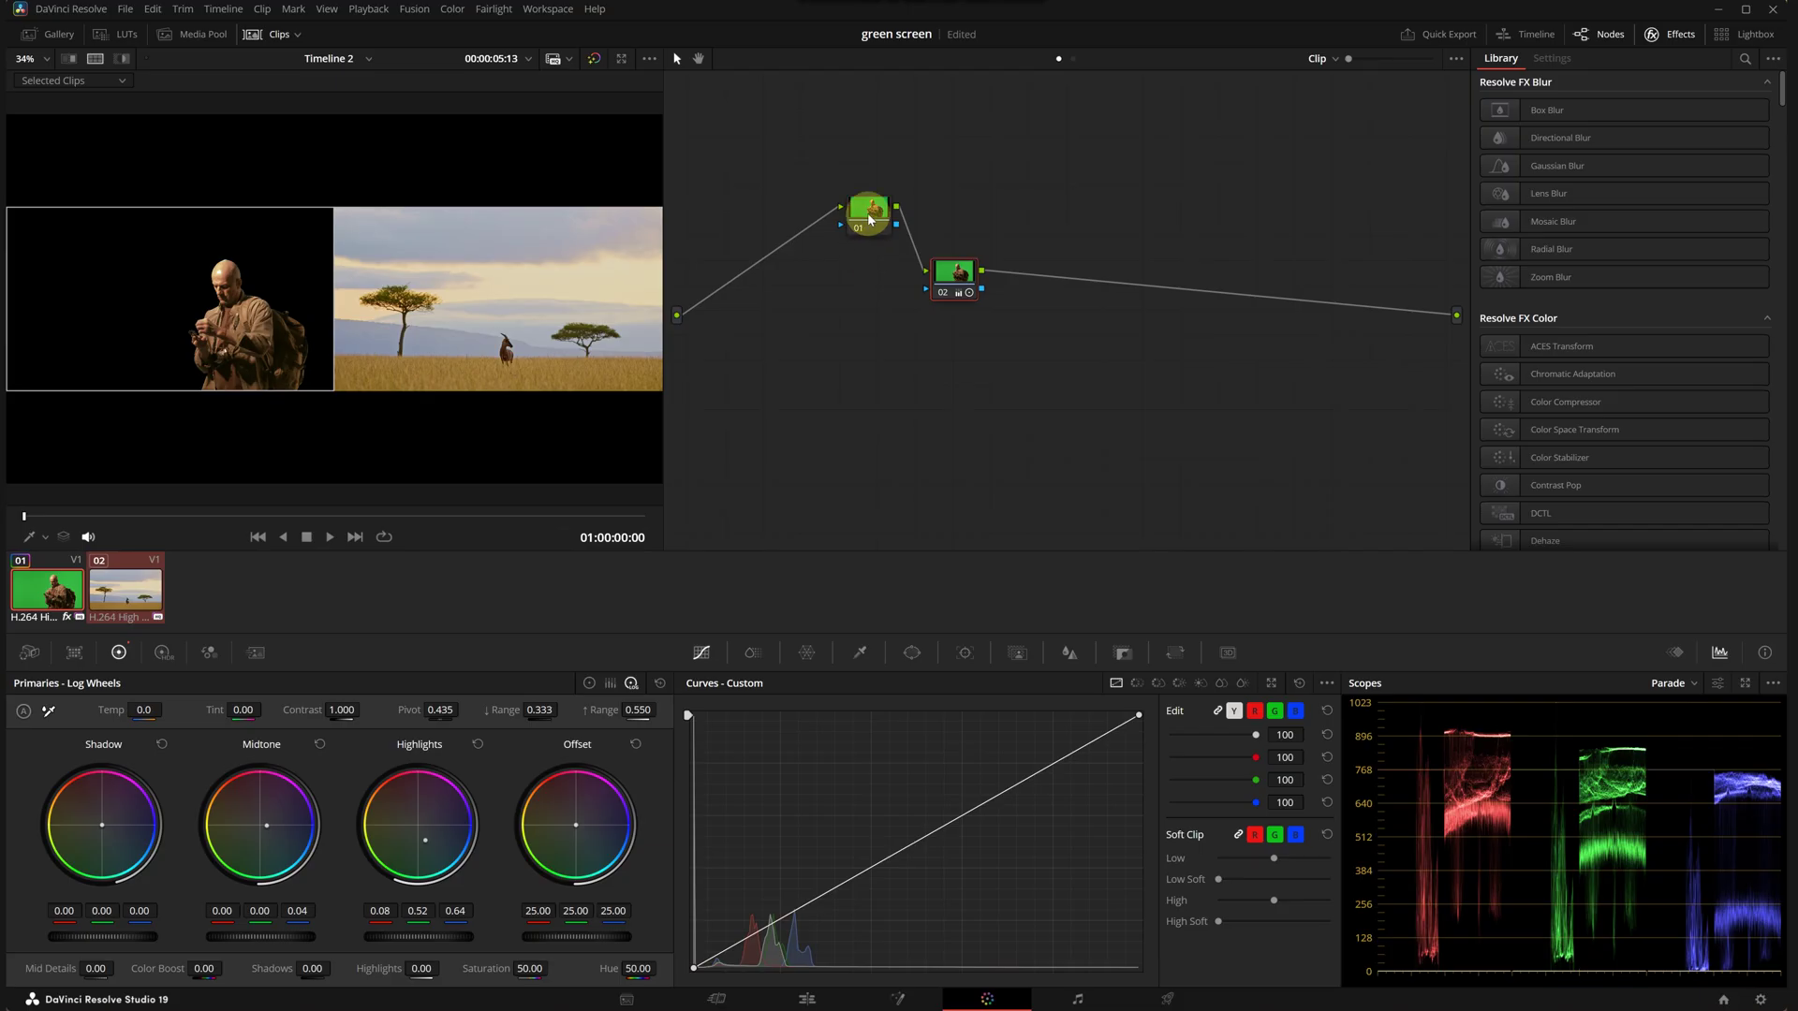
{"action": "left_click", "coordinate": [589, 682]}
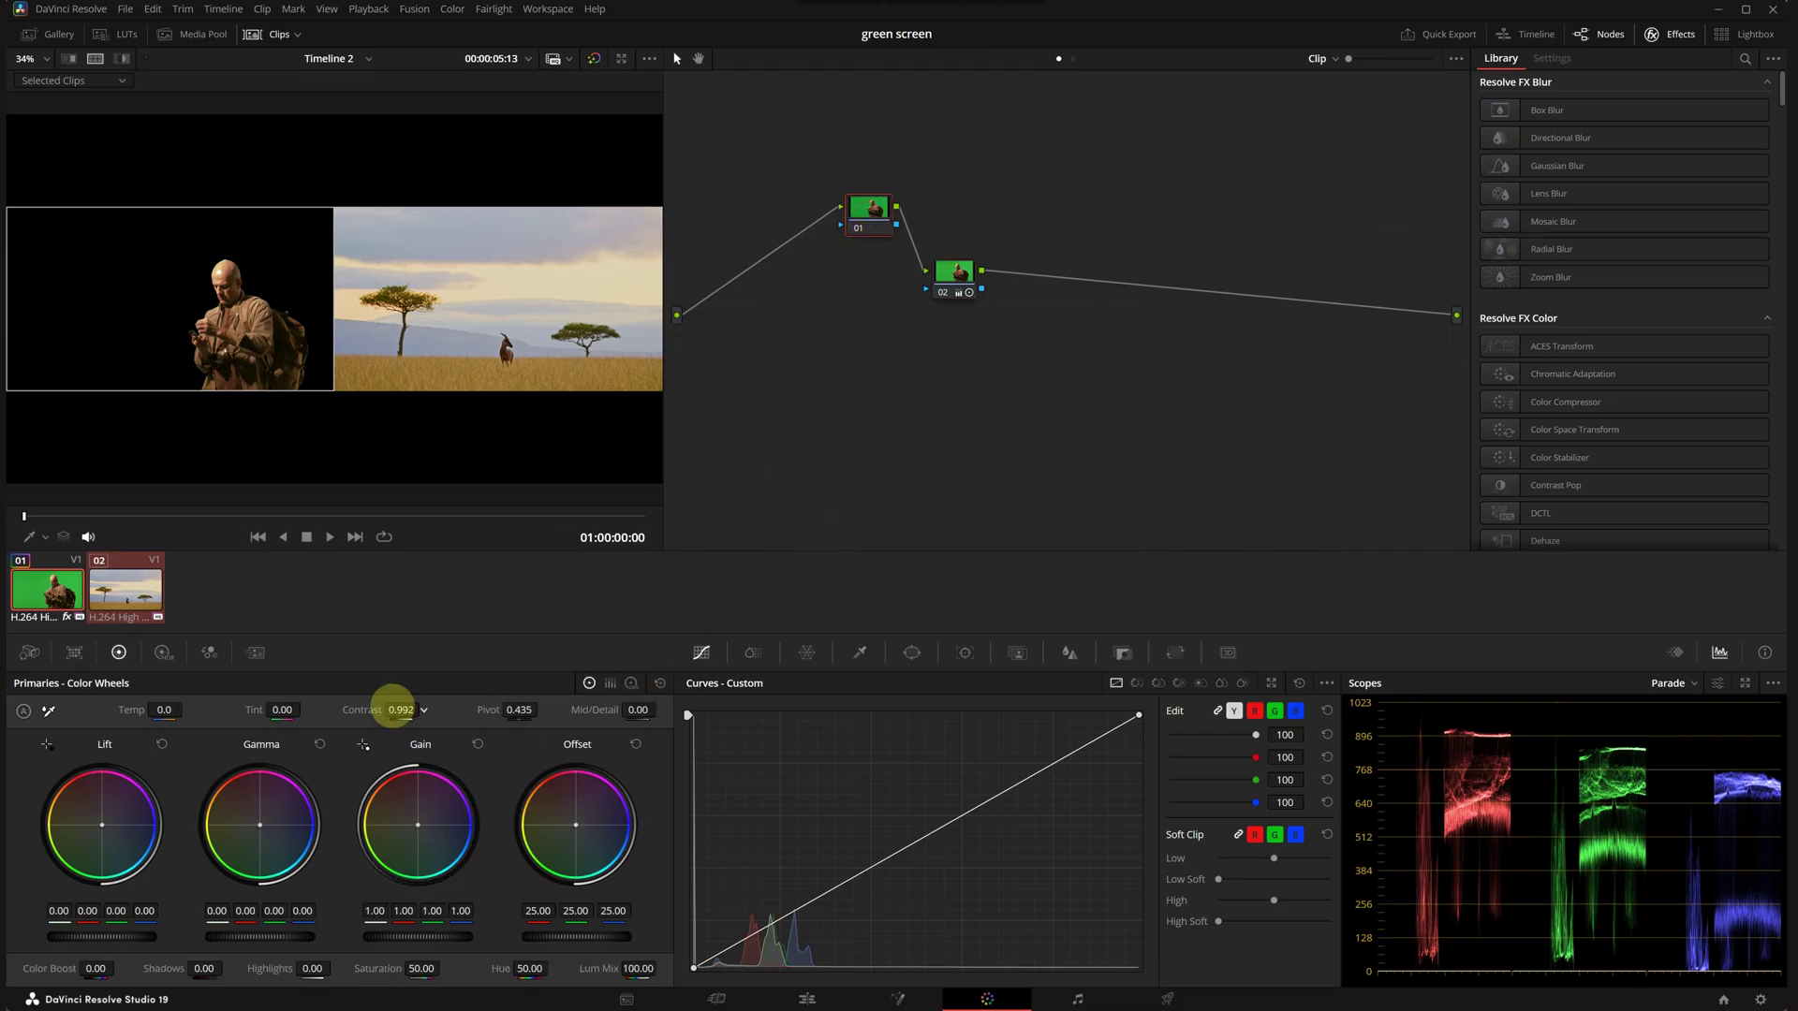
{"action": "left_click_drag", "start_coordinate": [373, 714], "coordinate": [395, 726]}
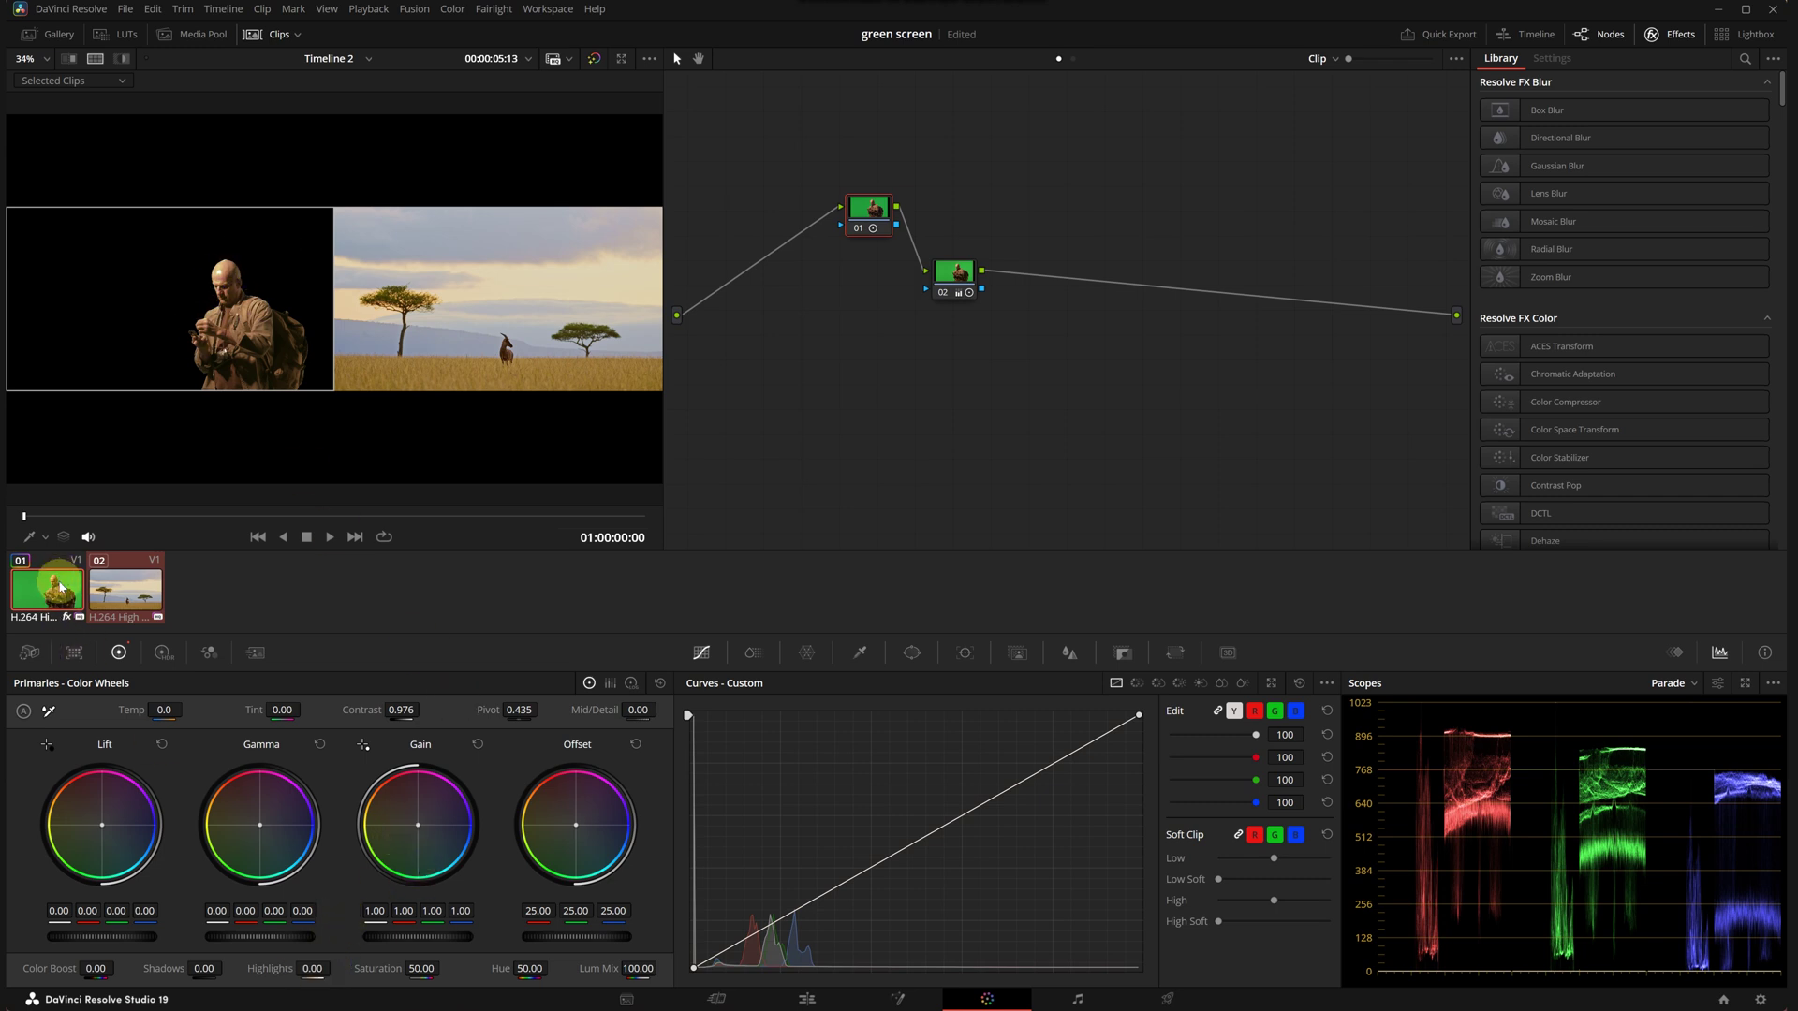
Compare against the savanna, pull Highlights to -28.50 and shift Gain toward green and blue.
{"action": "left_click", "coordinate": [60, 587]}
{"action": "left_click", "coordinate": [124, 590]}
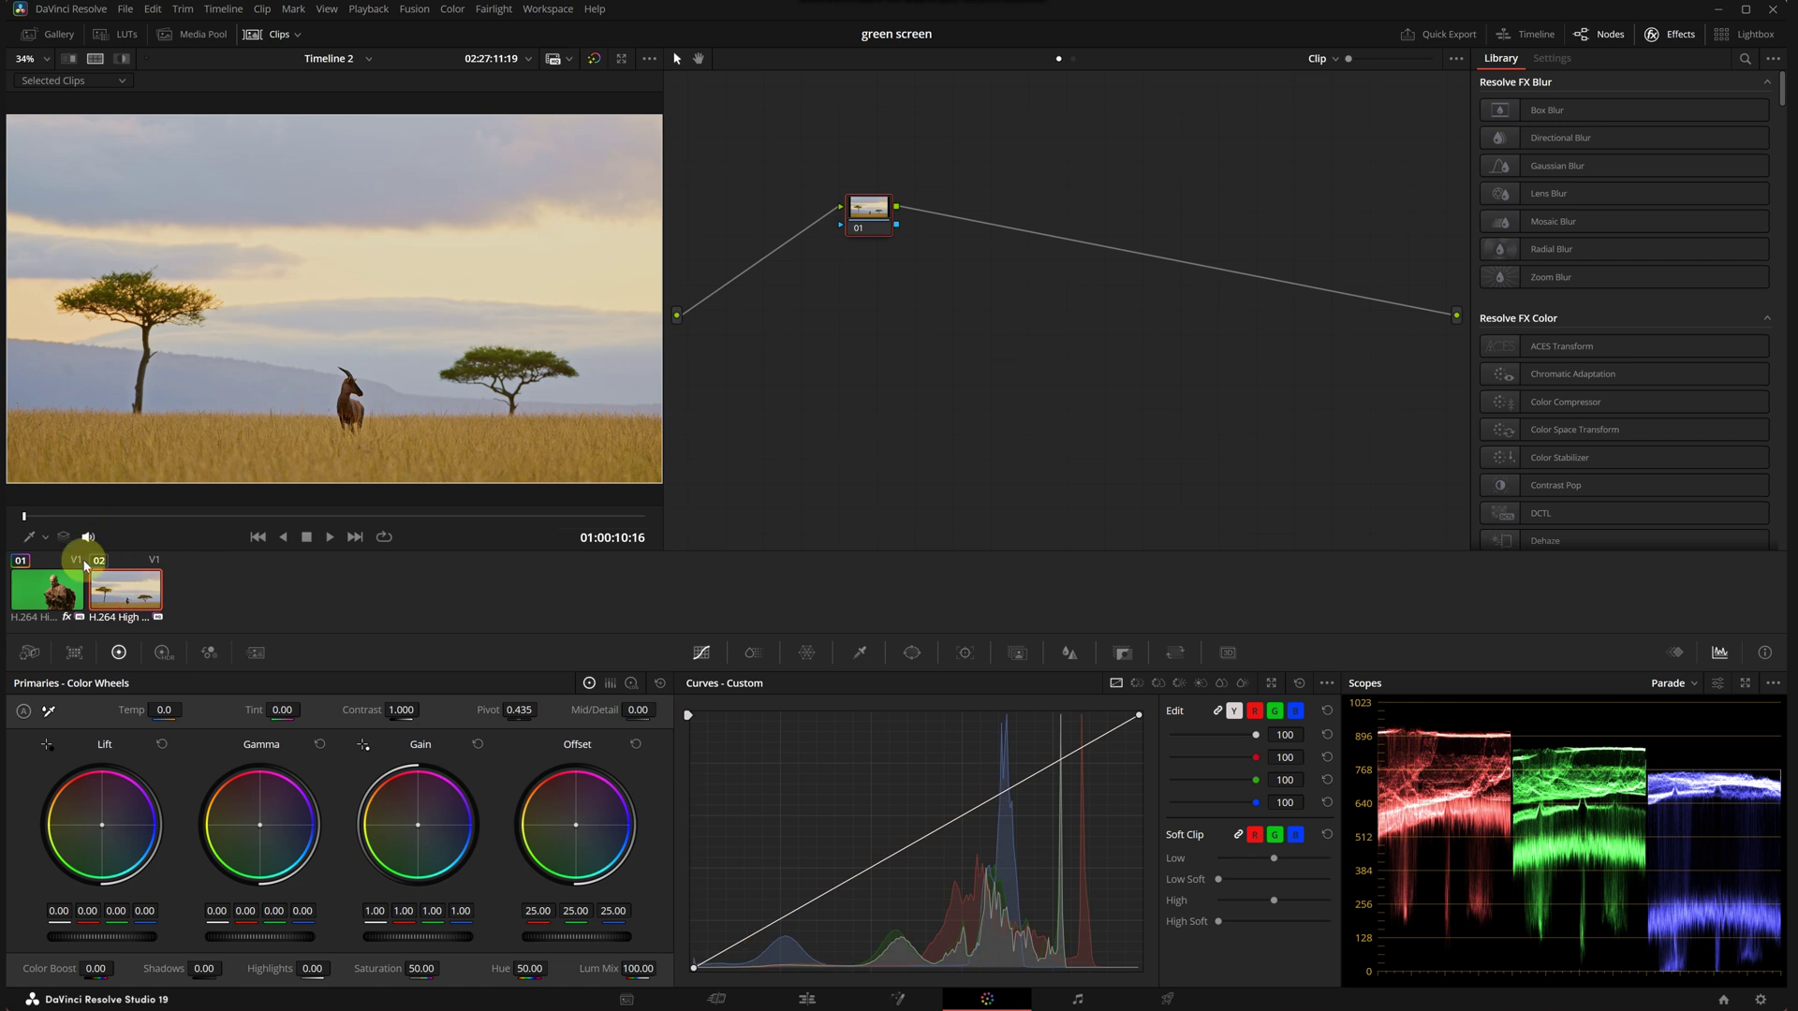
{"action": "left_click", "coordinate": [60, 585]}
{"action": "mouse_move", "coordinate": [309, 971]}
{"action": "left_mouse_down"}
{"action": "mouse_move", "coordinate": [203, 971]}
{"action": "mouse_move", "coordinate": [309, 967]}
{"action": "left_mouse_up"}
{"action": "left_click", "coordinate": [125, 590], "text": "ctrl"}
{"action": "left_click", "coordinate": [1071, 389]}
{"action": "left_click", "coordinate": [952, 272]}
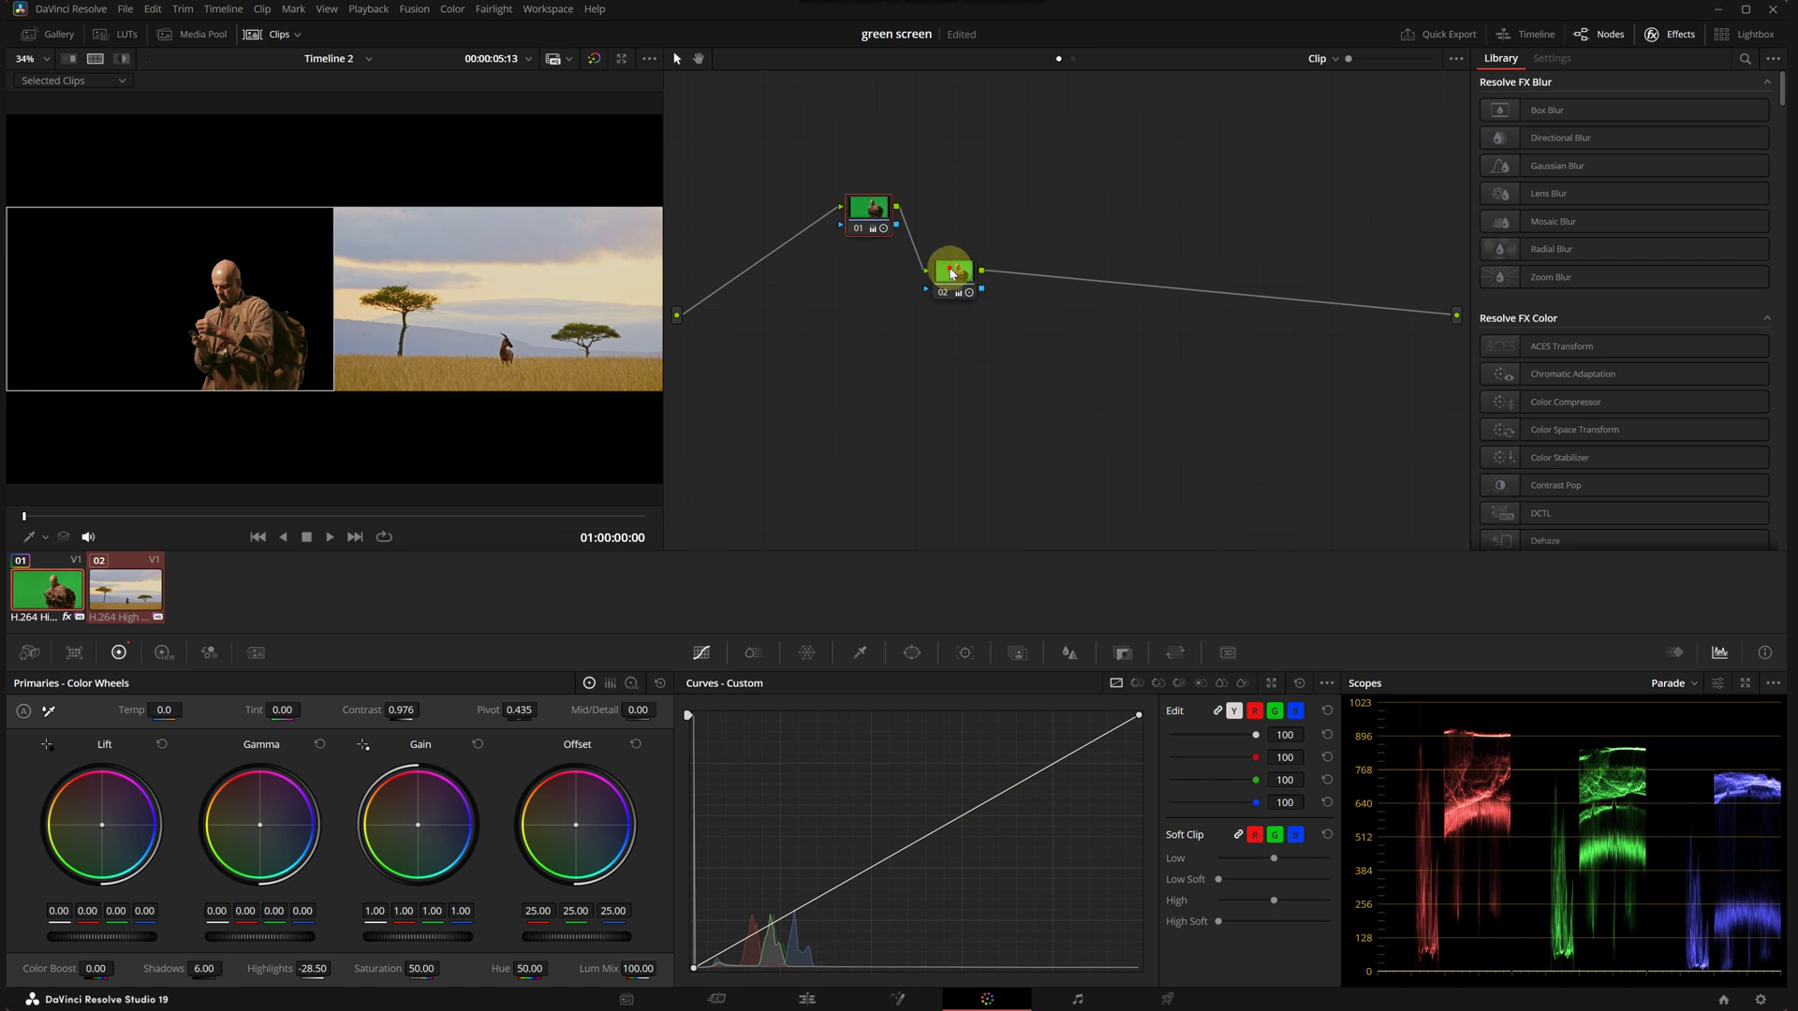
{"action": "left_click_drag", "start_coordinate": [432, 912], "coordinate": [460, 910]}
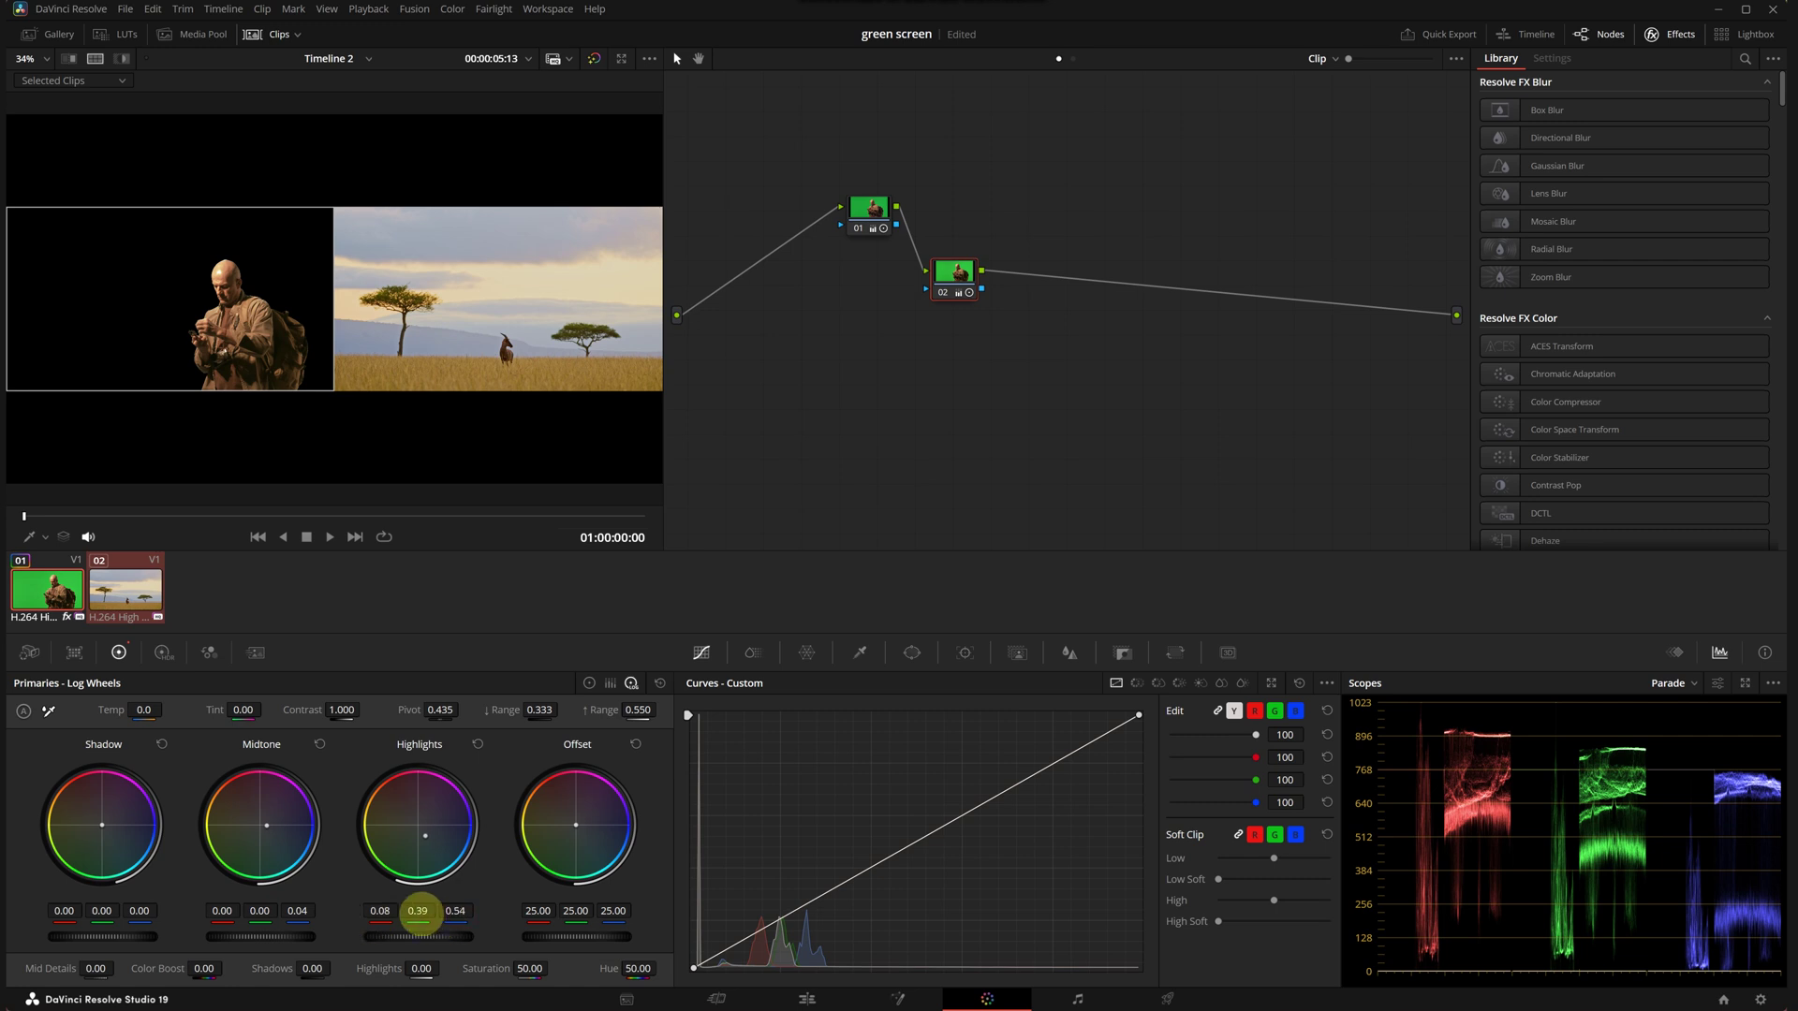
{"action": "mouse_move", "coordinate": [399, 913]}
{"action": "left_mouse_down"}
{"action": "mouse_move", "coordinate": [490, 927]}
{"action": "mouse_move", "coordinate": [366, 922]}
{"action": "left_mouse_up"}
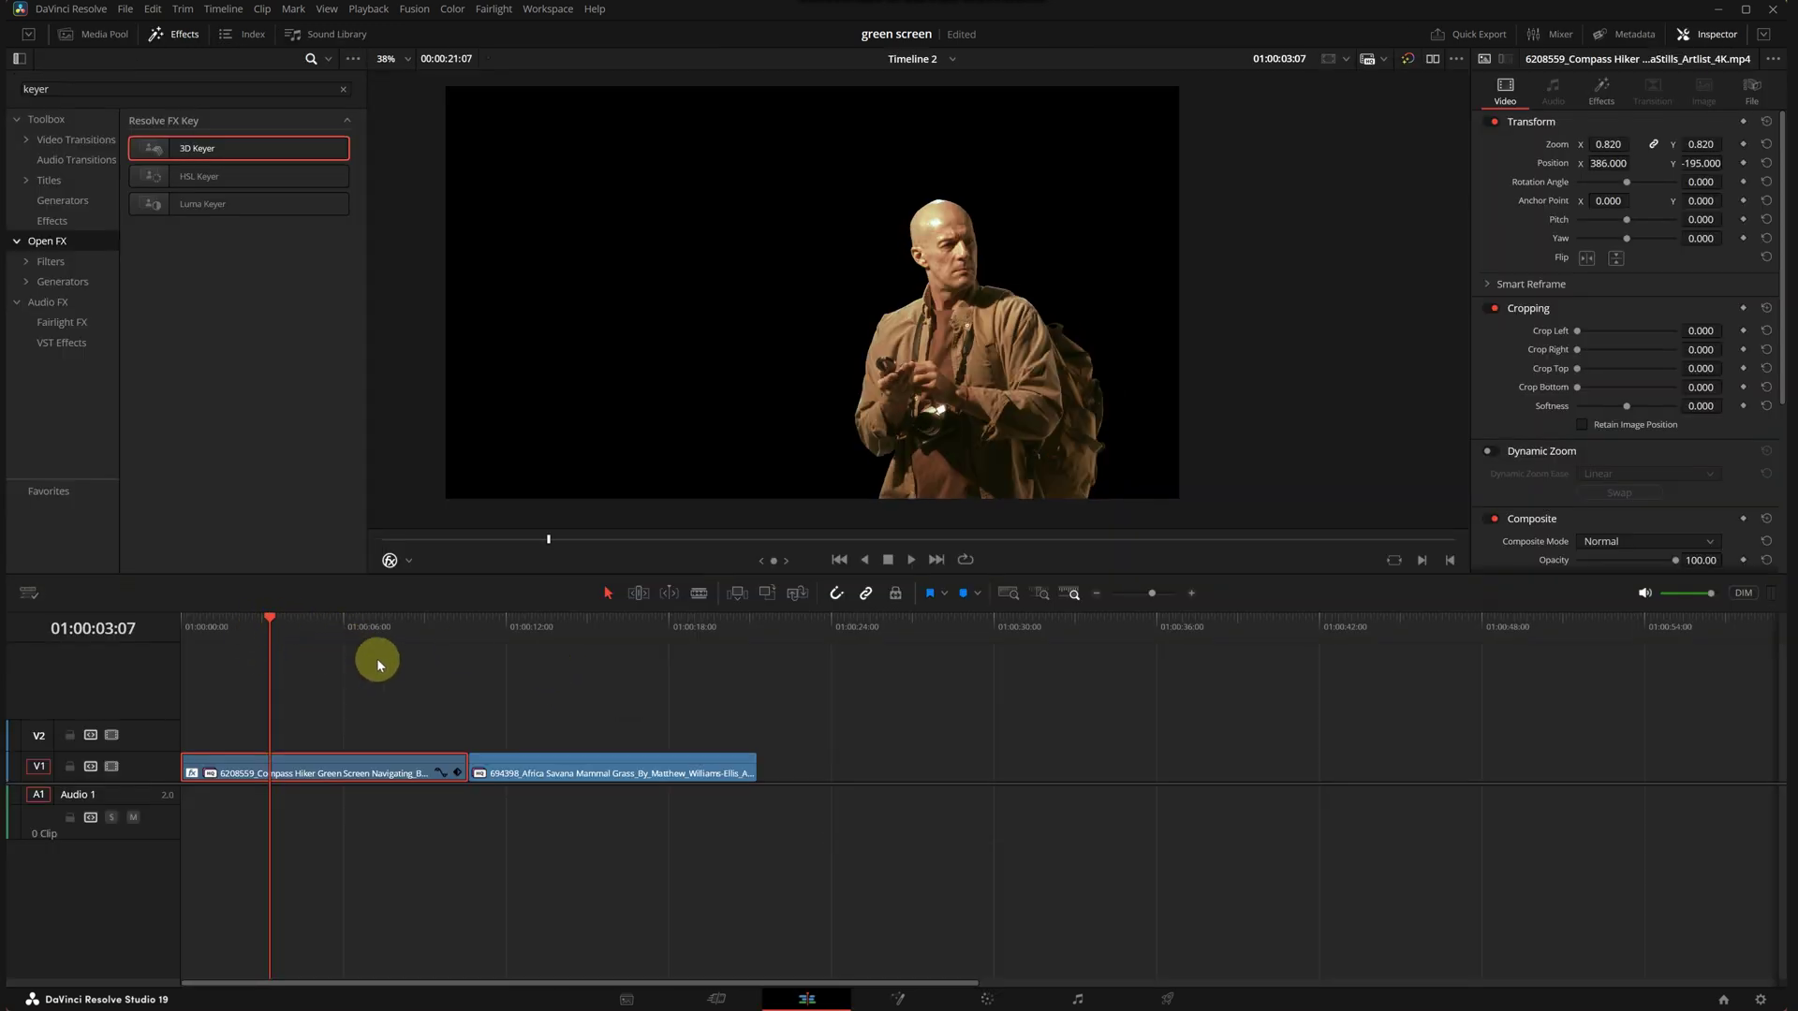
Put the hiker clip on V2 over the savanna on V1, then select its first grading node.
{"action": "left_click_drag", "start_coordinate": [351, 775], "coordinate": [349, 735]}
{"action": "left_click_drag", "start_coordinate": [556, 768], "coordinate": [318, 751]}
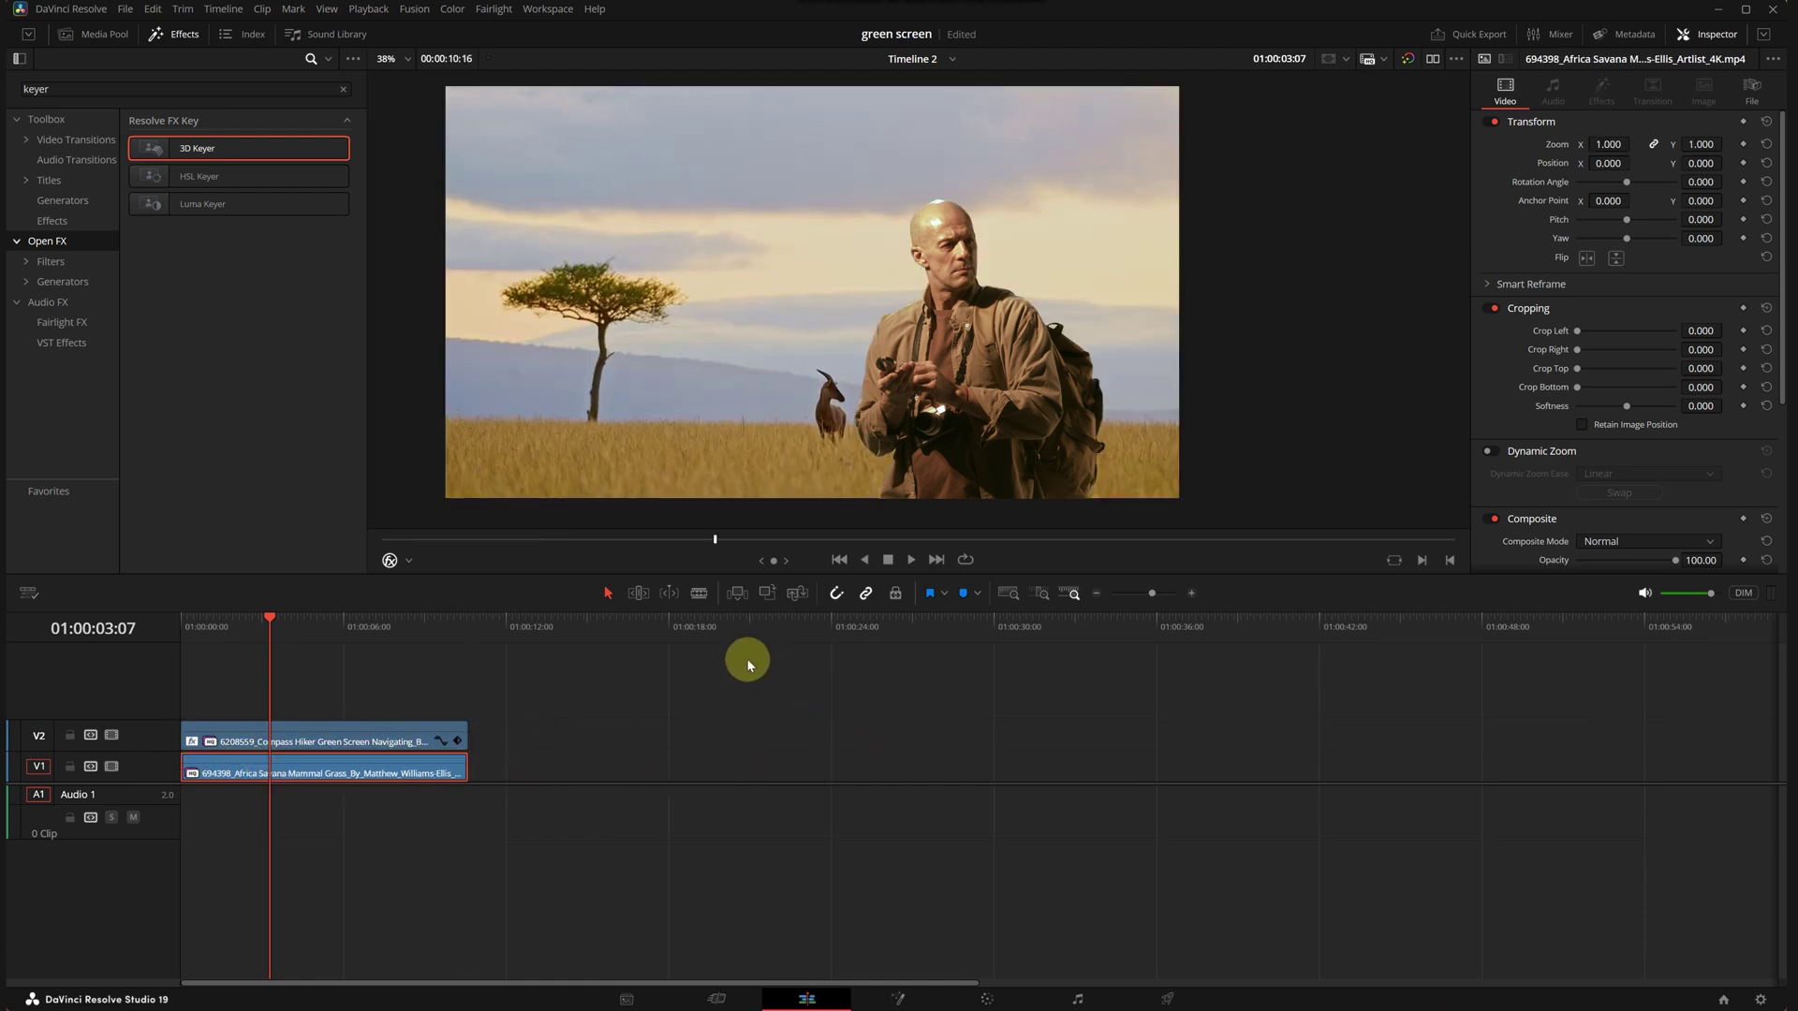
{"action": "left_click", "coordinate": [384, 735]}
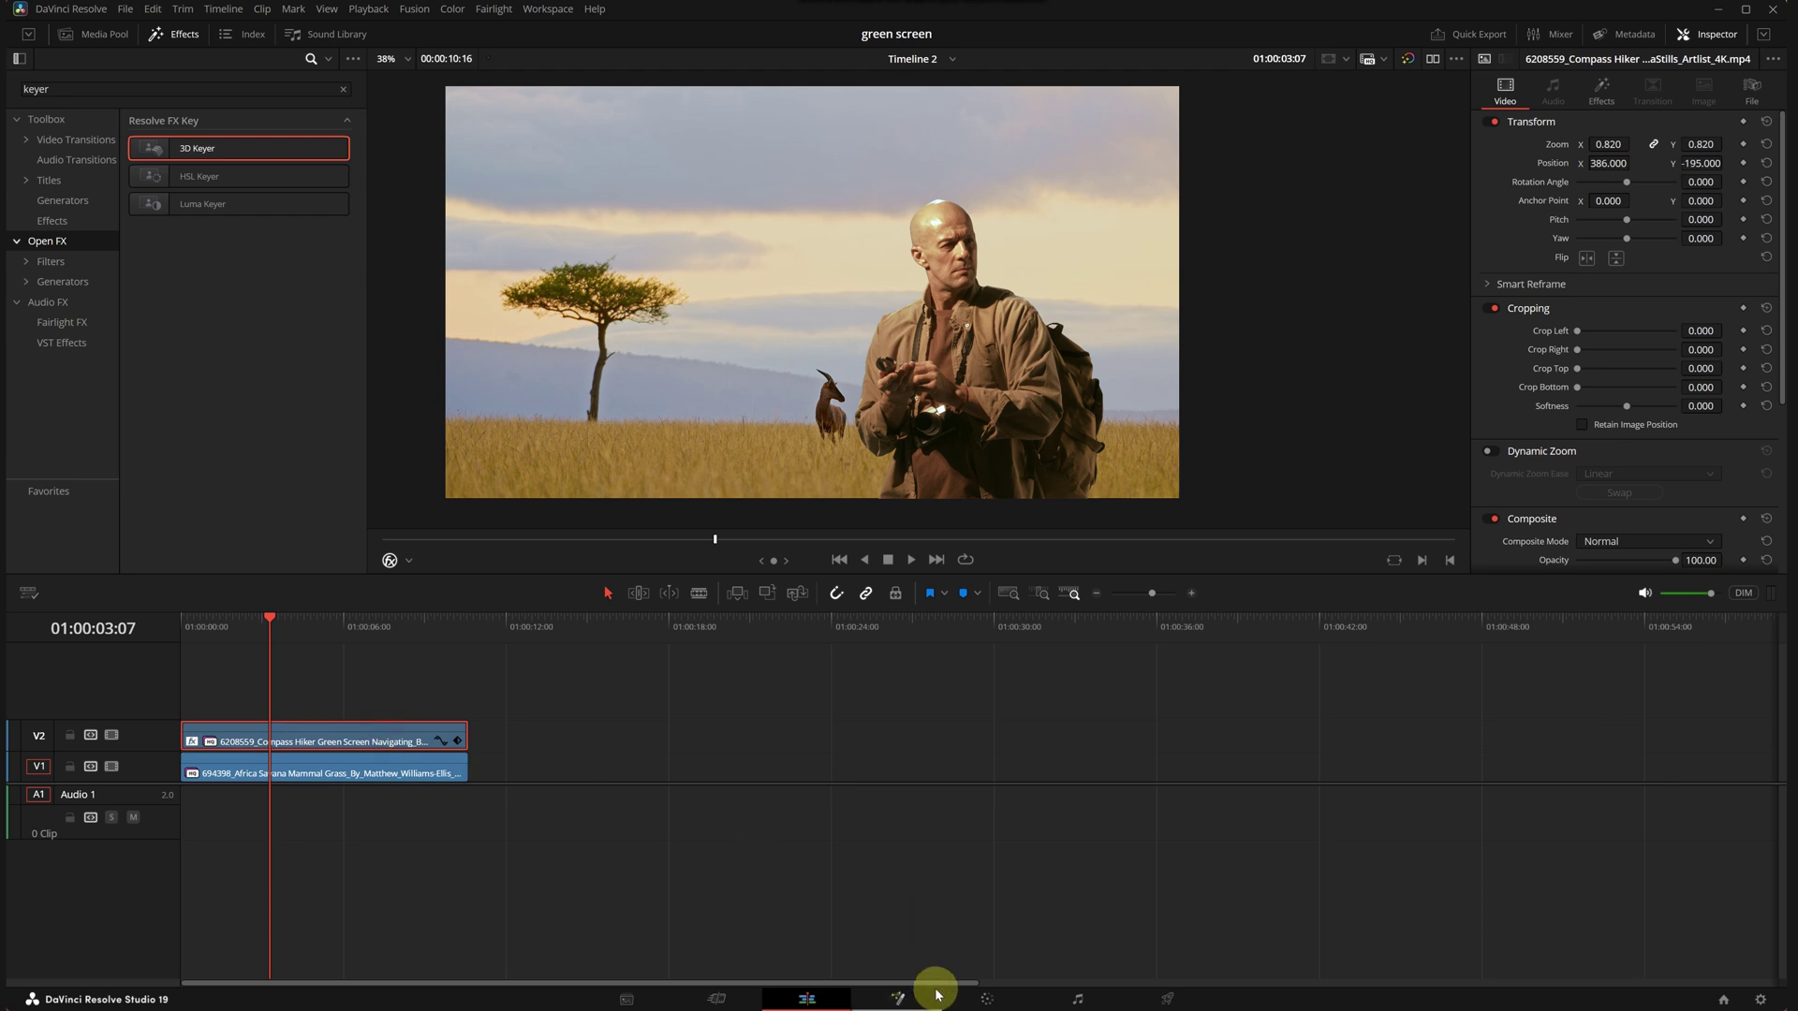
{"action": "left_click", "coordinate": [987, 999]}
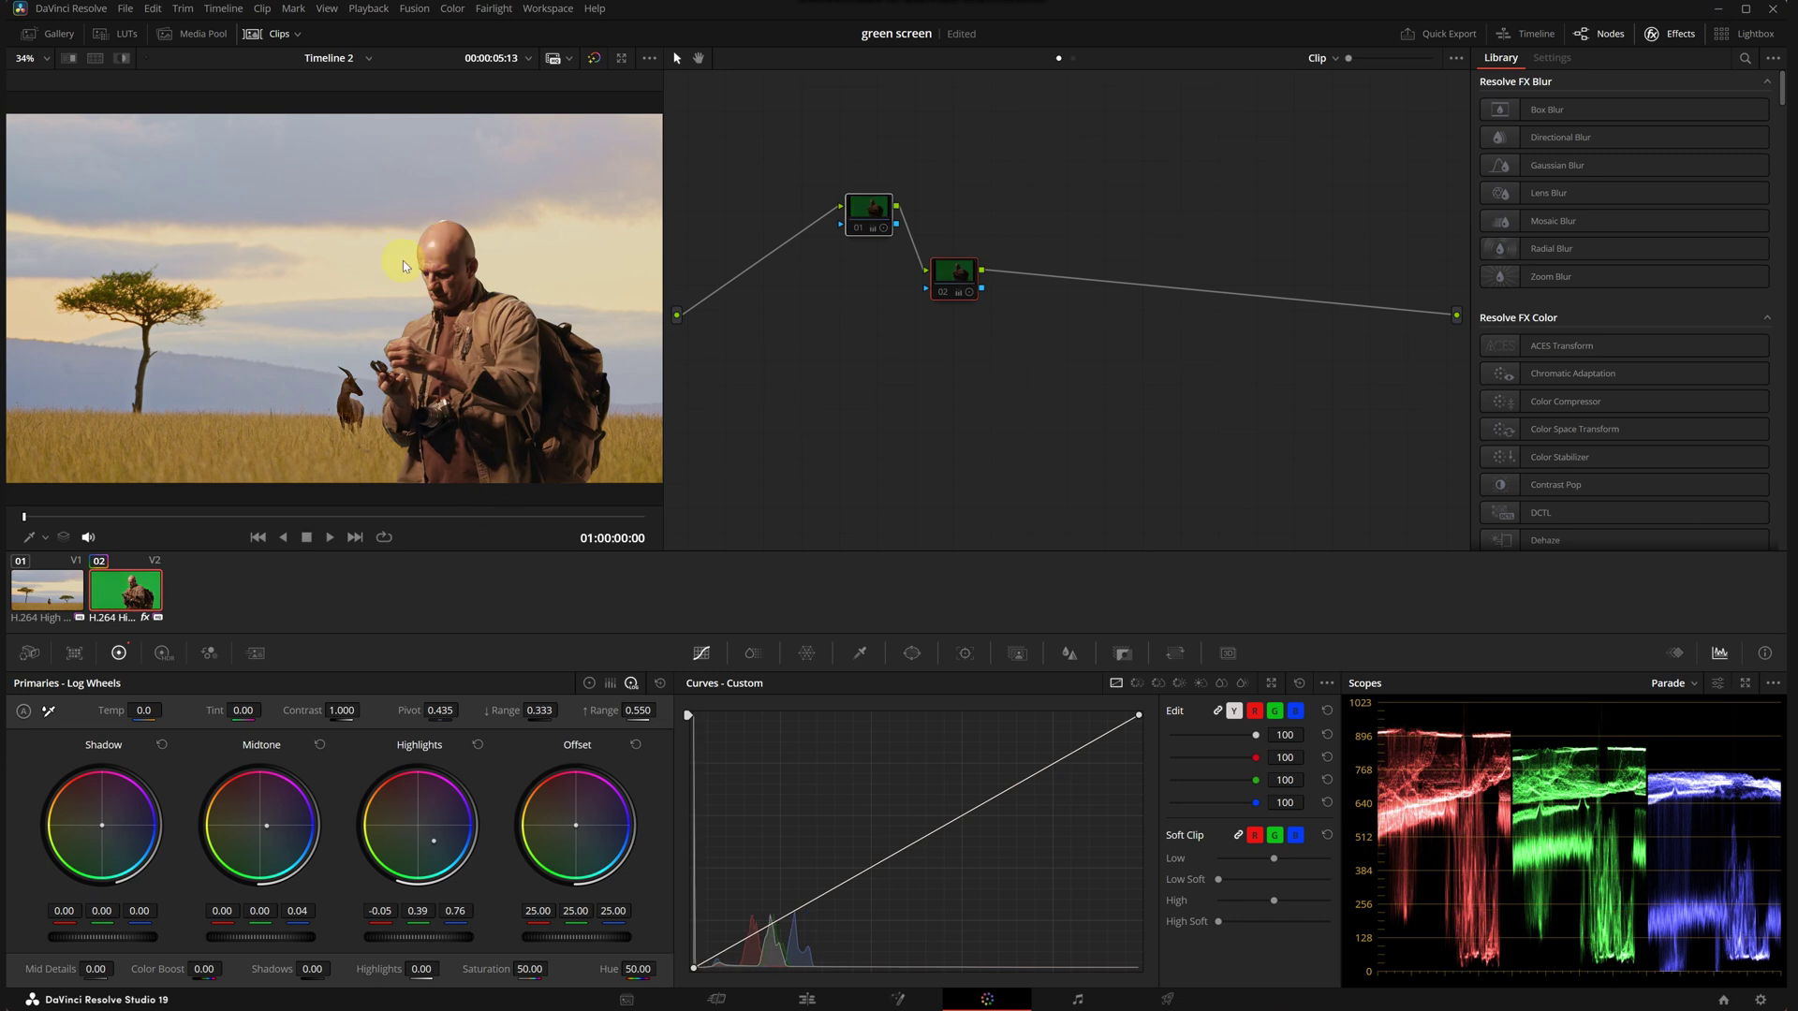
{"action": "key", "text": "alt+shift+semicolon"}
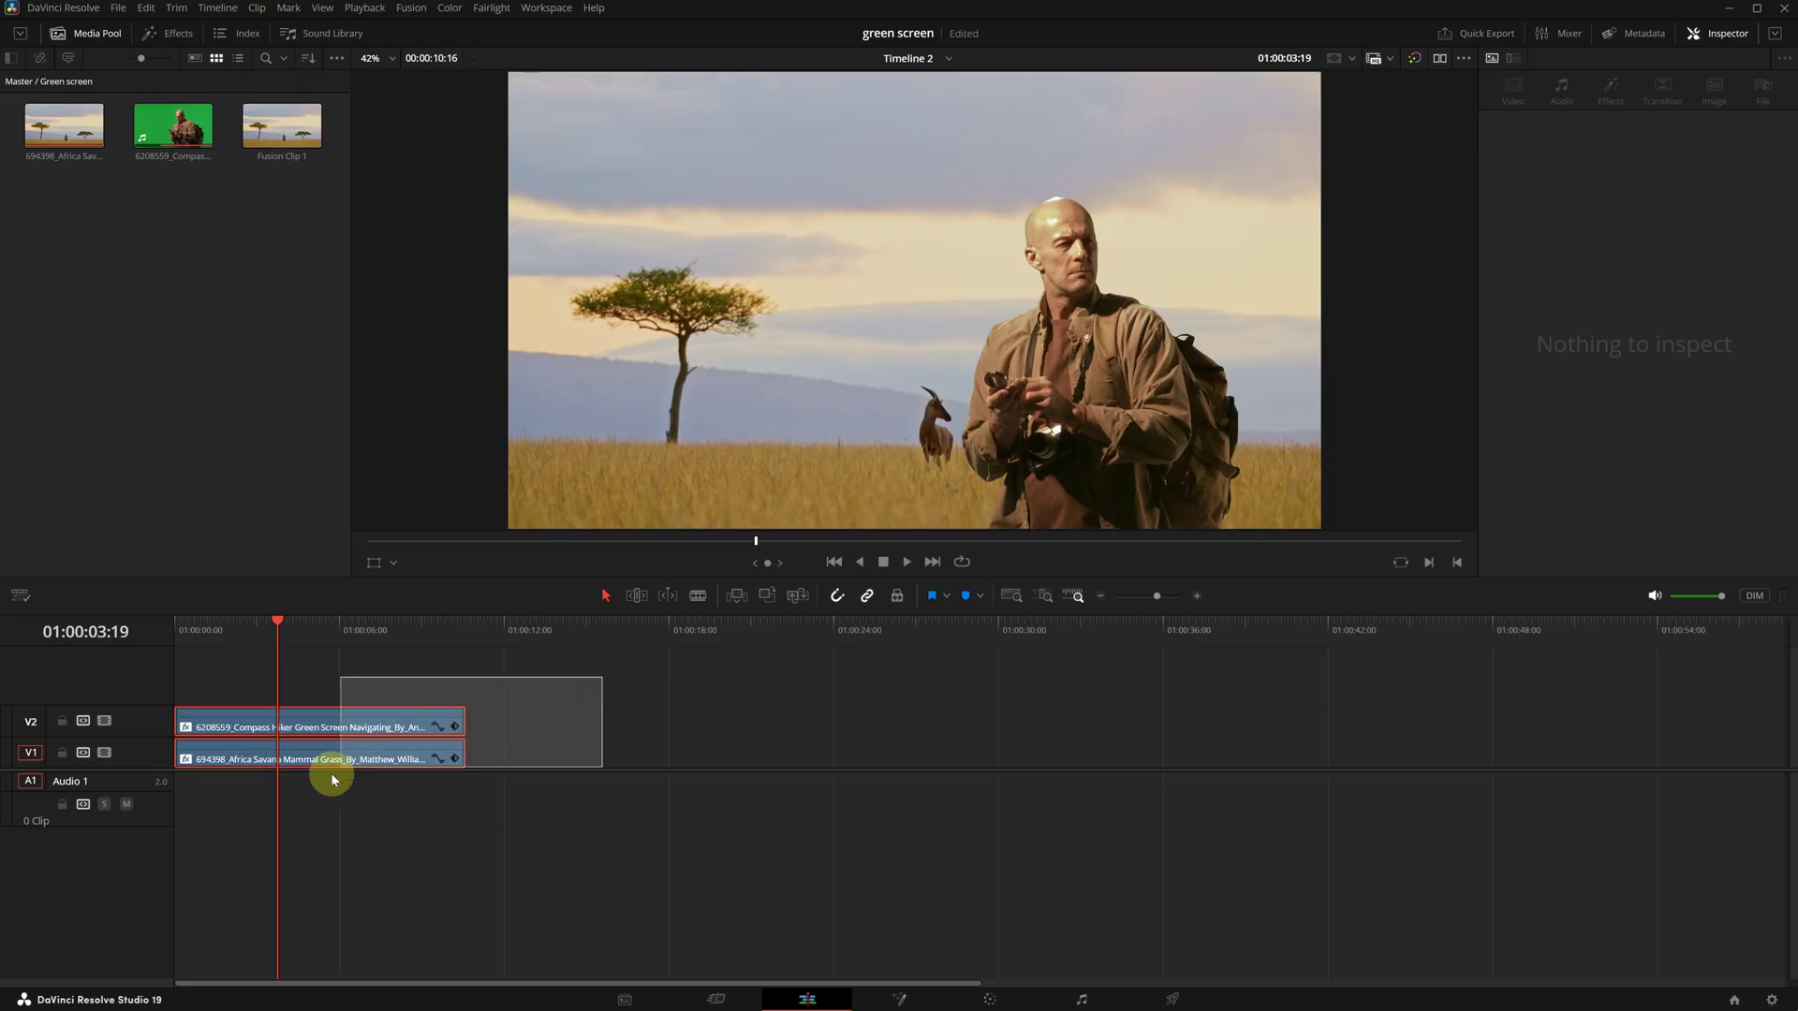
{"action": "right_click", "coordinate": [351, 730]}
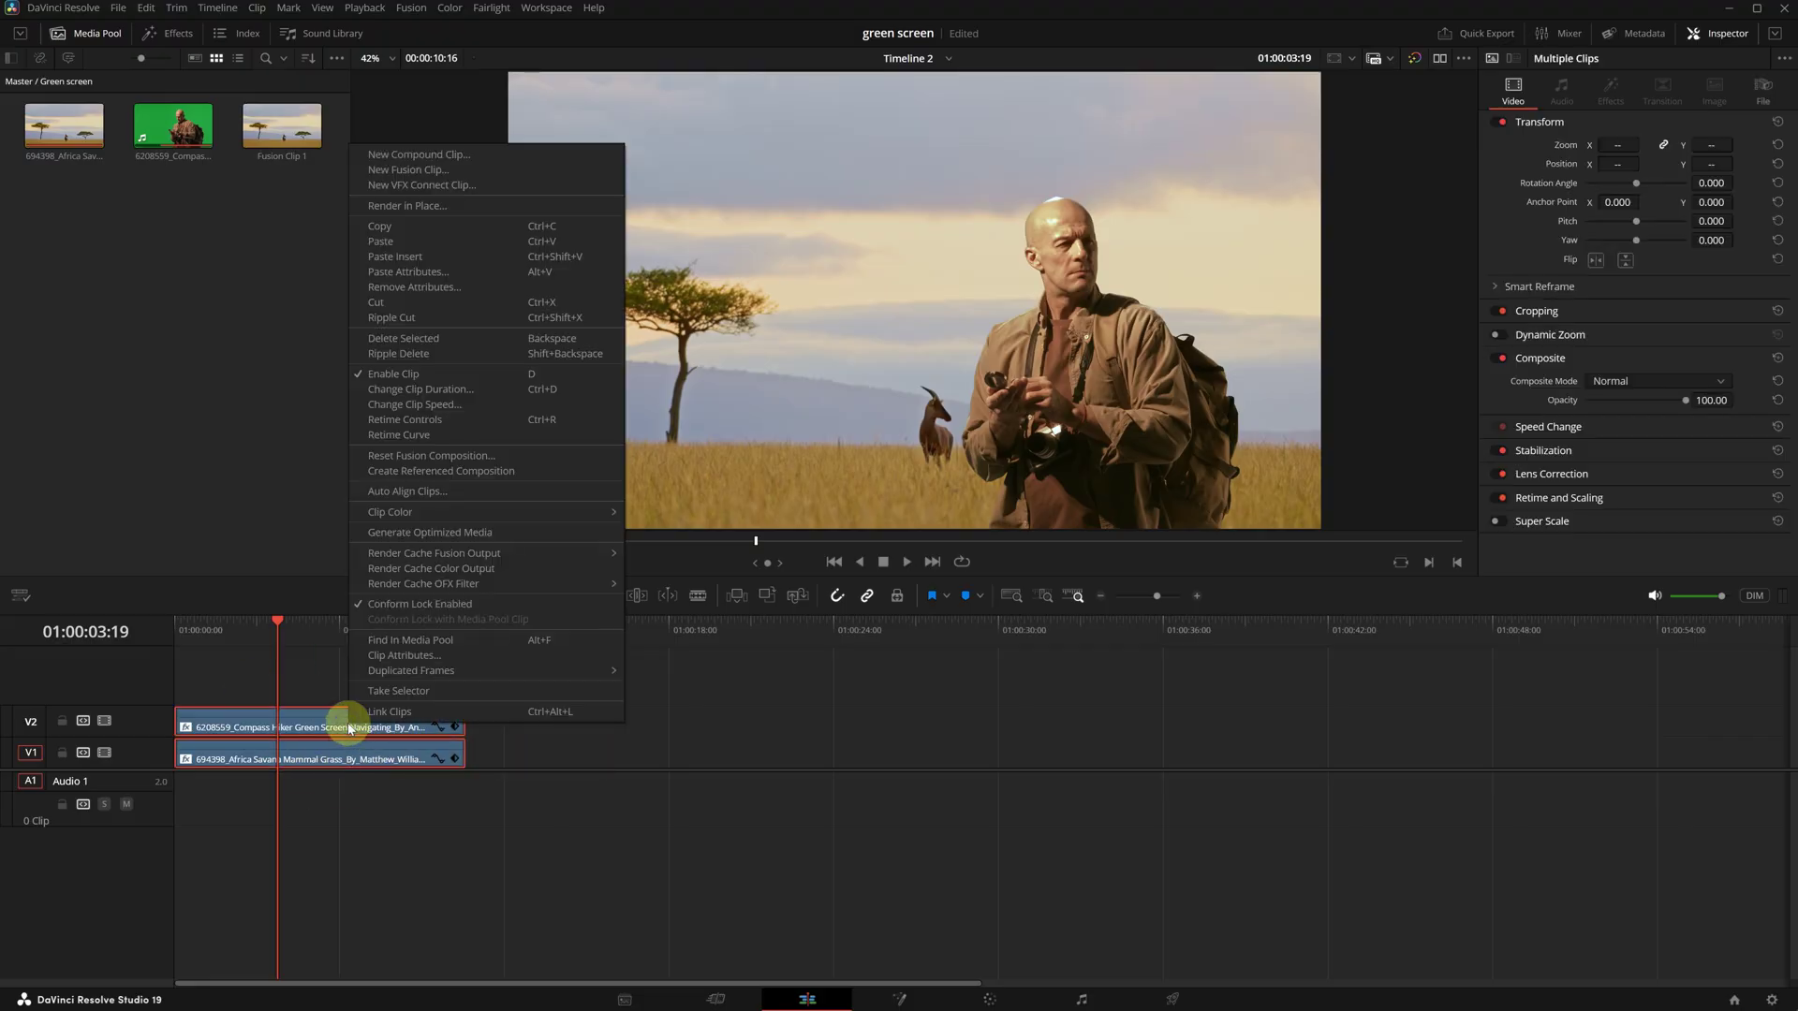
Combine the selected clips into a New Fusion Clip and open it on the Fusion page.
{"action": "left_click", "coordinate": [400, 170]}
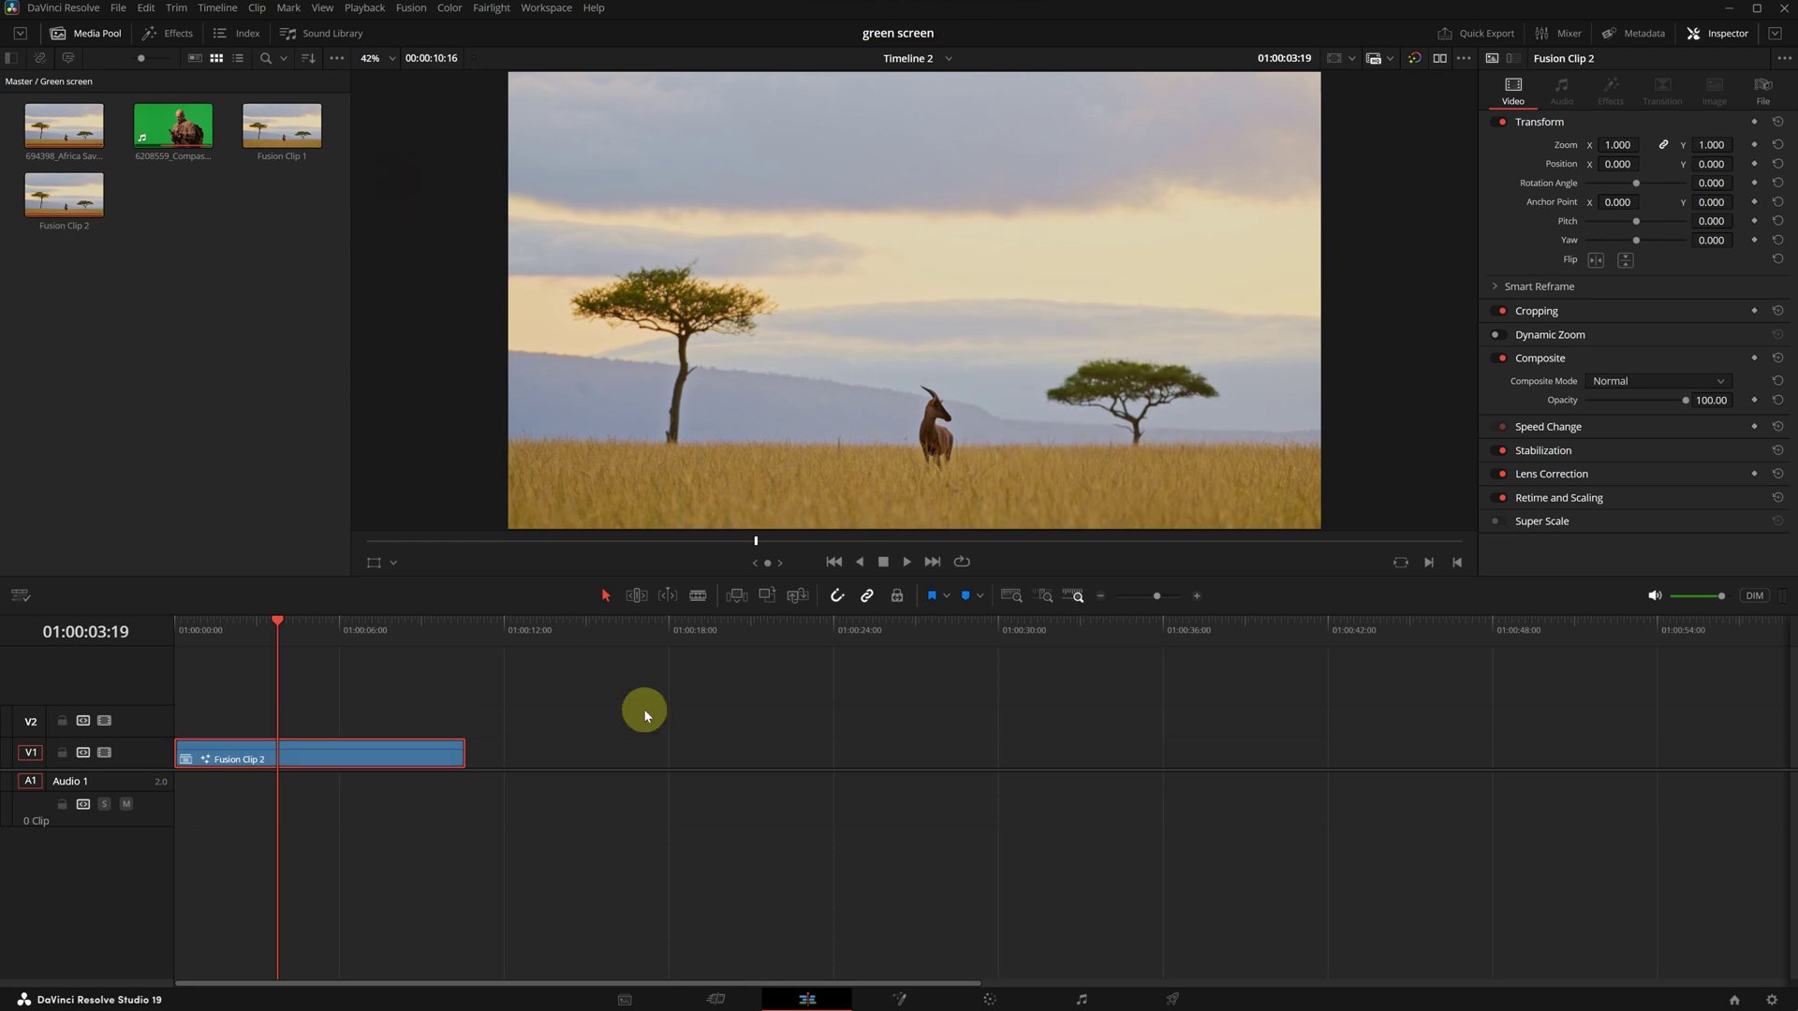
{"action": "left_click", "coordinate": [897, 1000]}
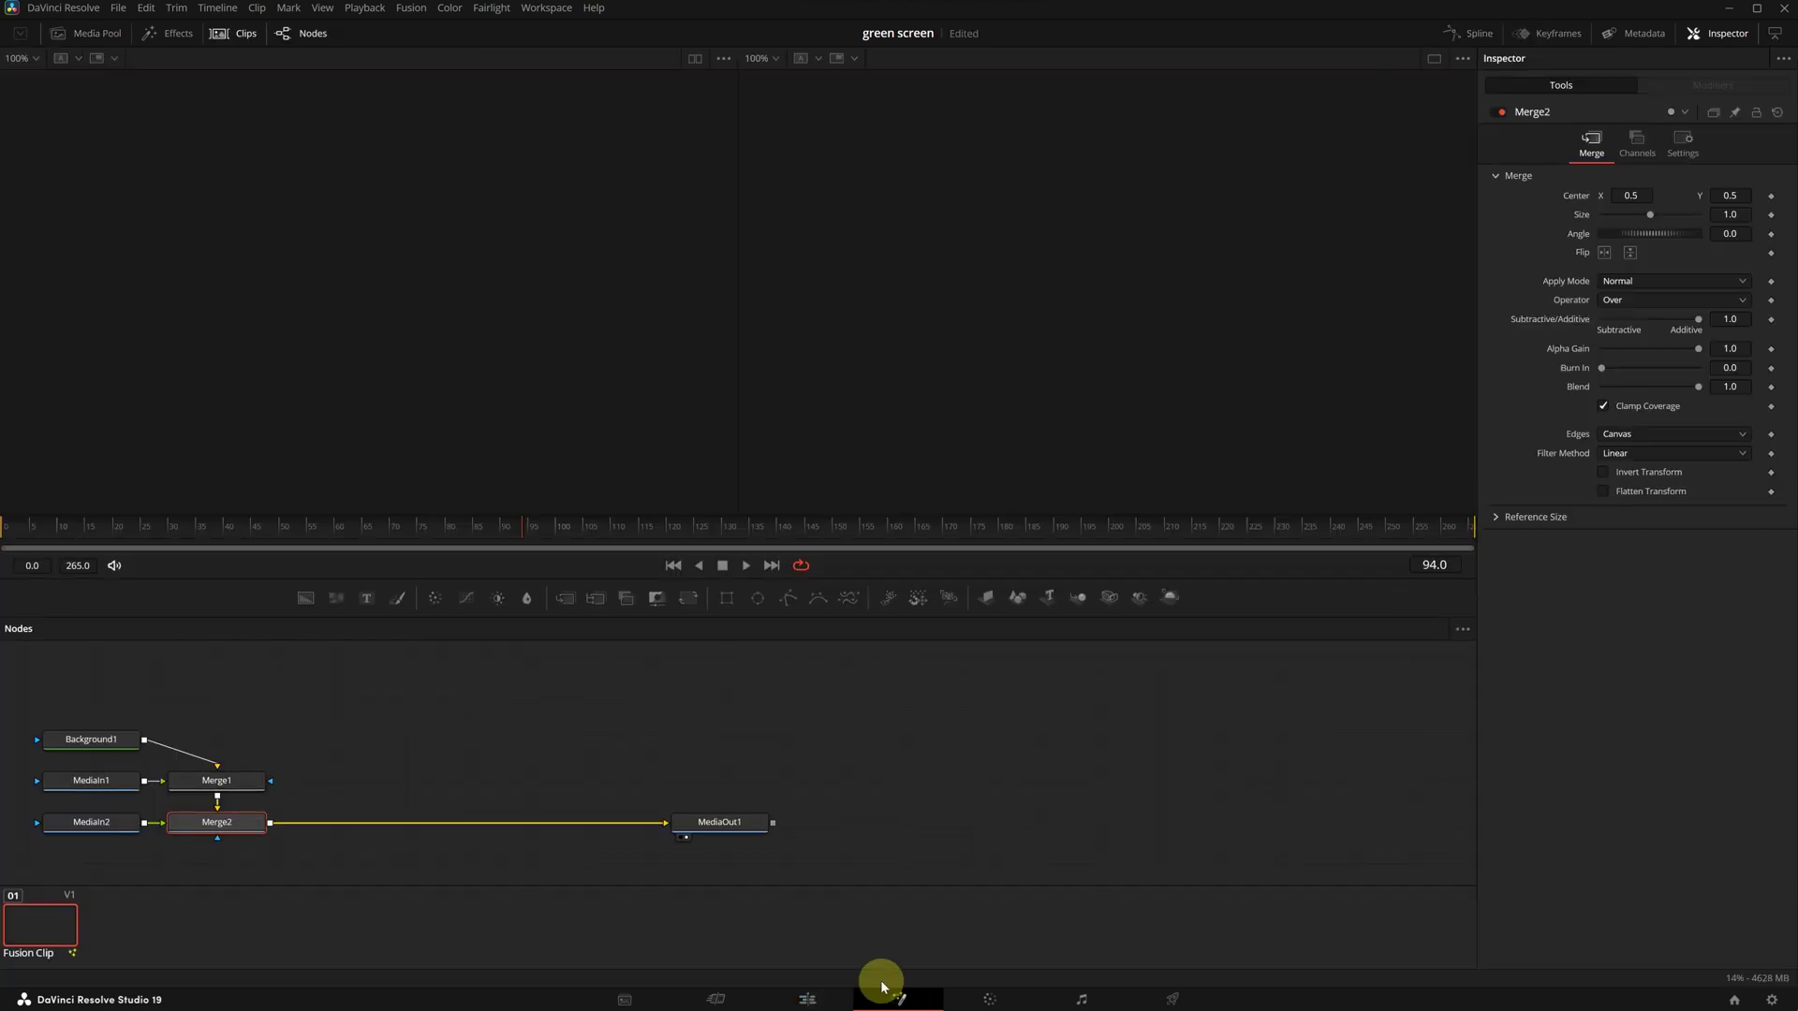
{"action": "left_click_drag", "start_coordinate": [337, 715], "coordinate": [630, 723]}
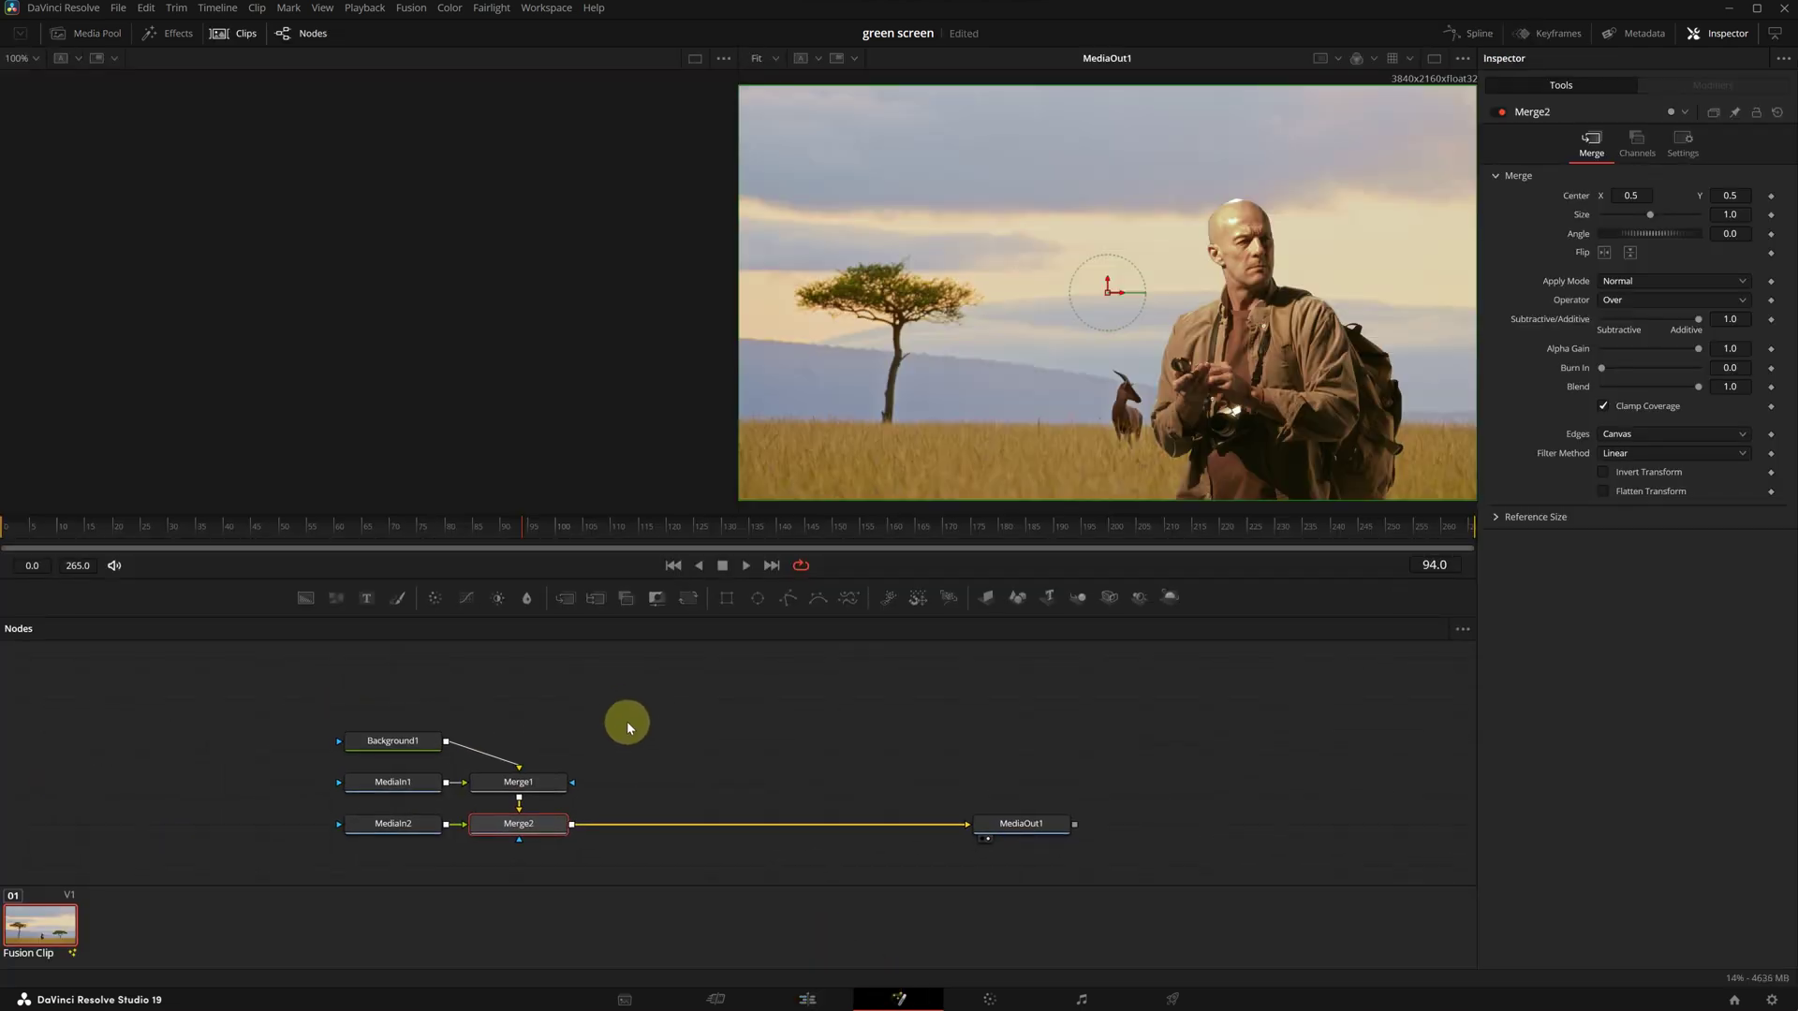
Spread out the Background1, Merge and MediaIn2 nodes in the node graph, then select MediaIn1.
{"action": "left_click_drag", "start_coordinate": [419, 741], "coordinate": [713, 698]}
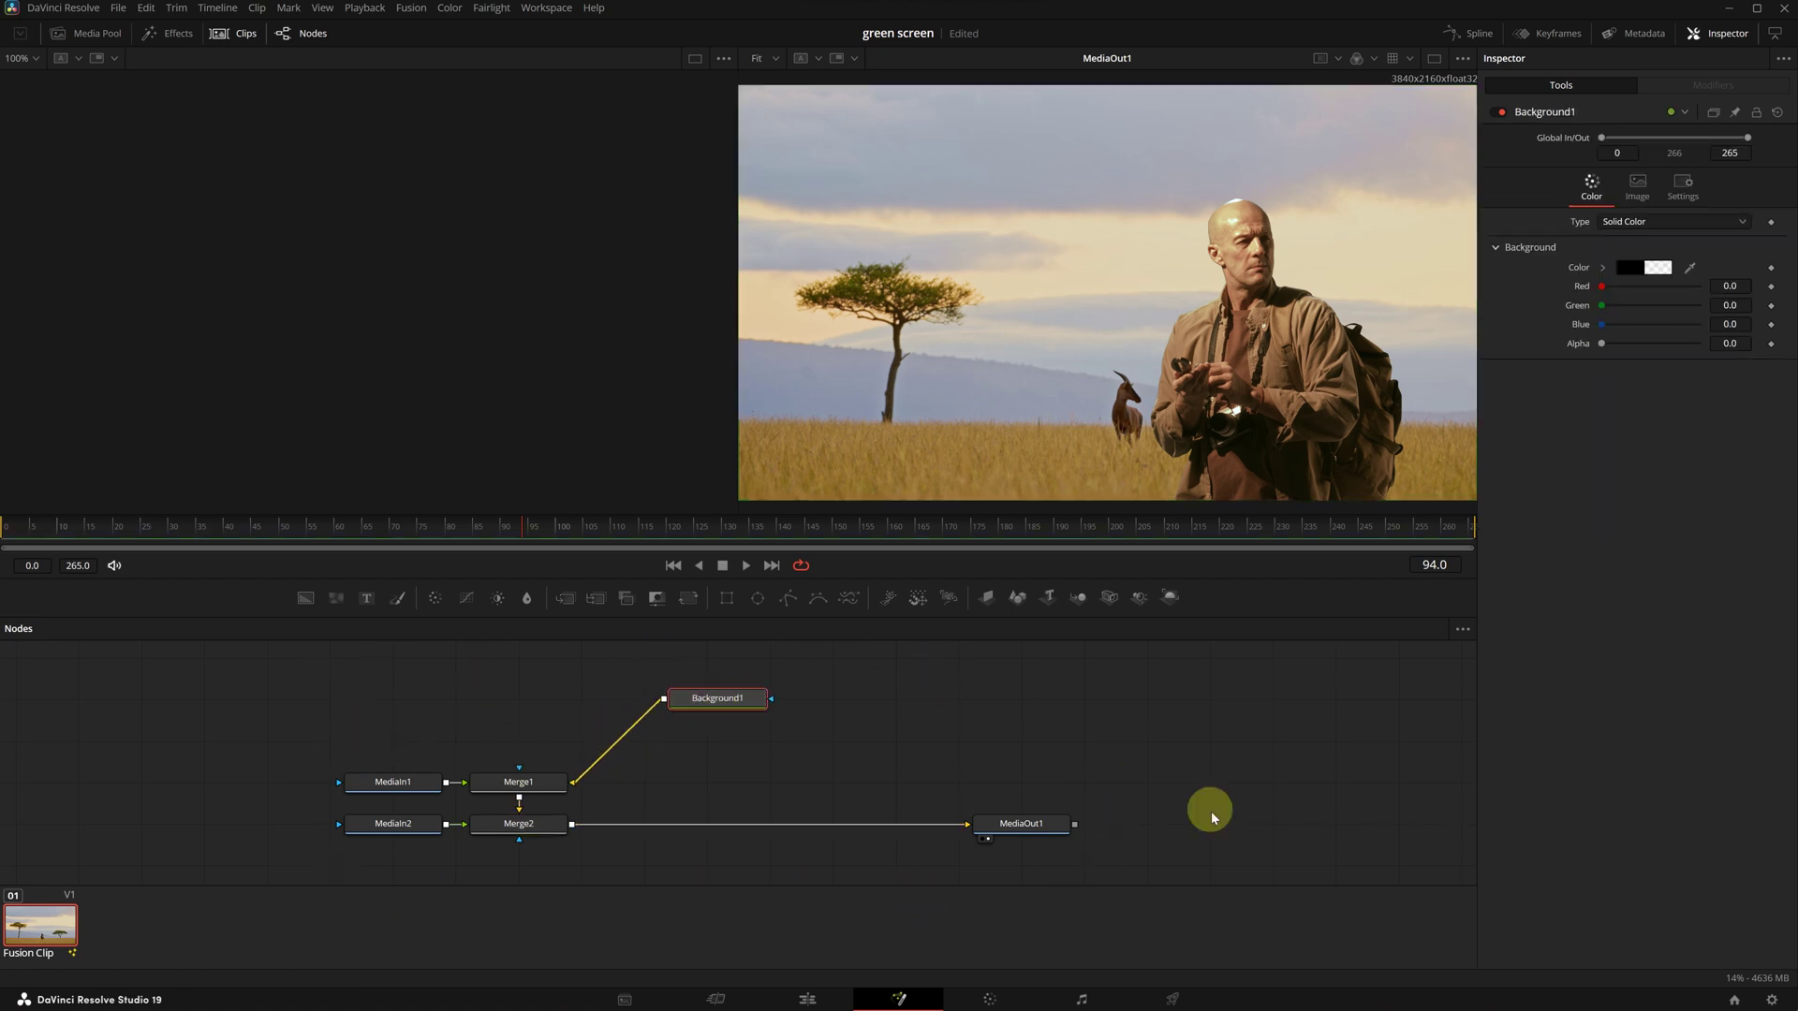
{"action": "left_click_drag", "start_coordinate": [522, 731], "coordinate": [532, 854]}
{"action": "left_click_drag", "start_coordinate": [541, 782], "coordinate": [611, 780]}
{"action": "left_click_drag", "start_coordinate": [399, 788], "coordinate": [408, 715]}
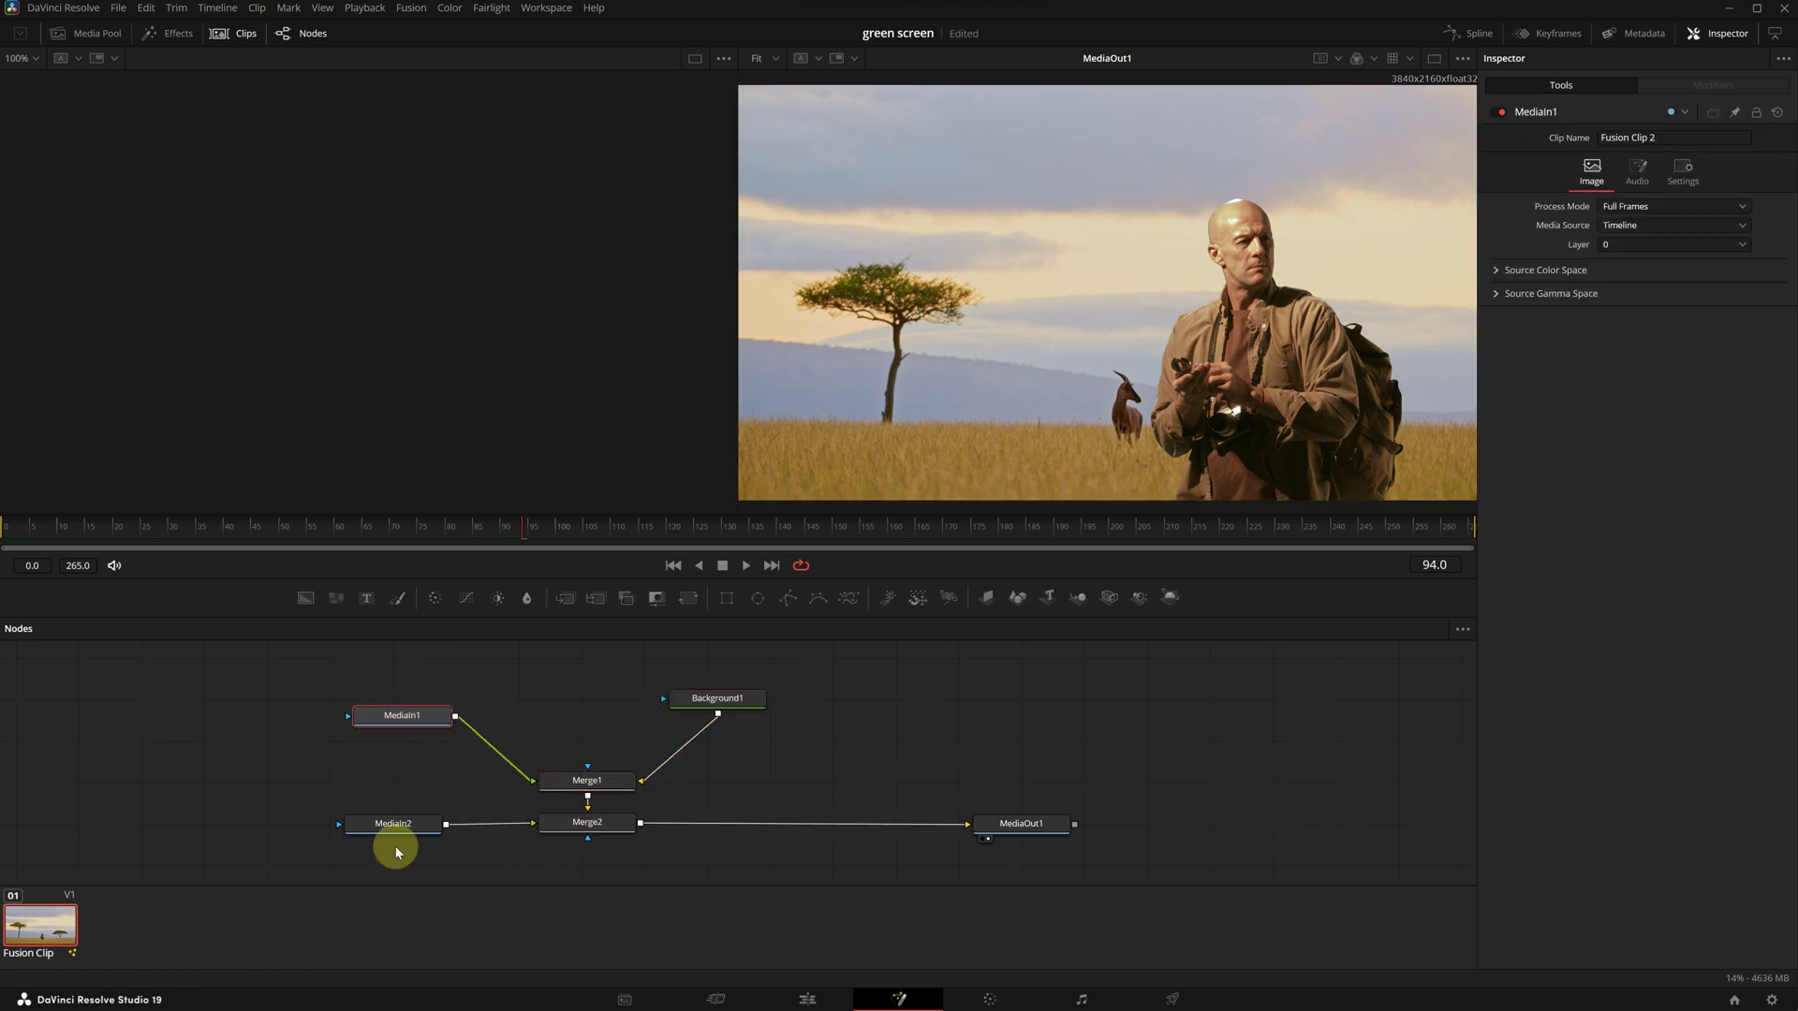
{"action": "left_click_drag", "start_coordinate": [405, 811], "coordinate": [401, 818]}
{"action": "left_click", "coordinate": [398, 716]}
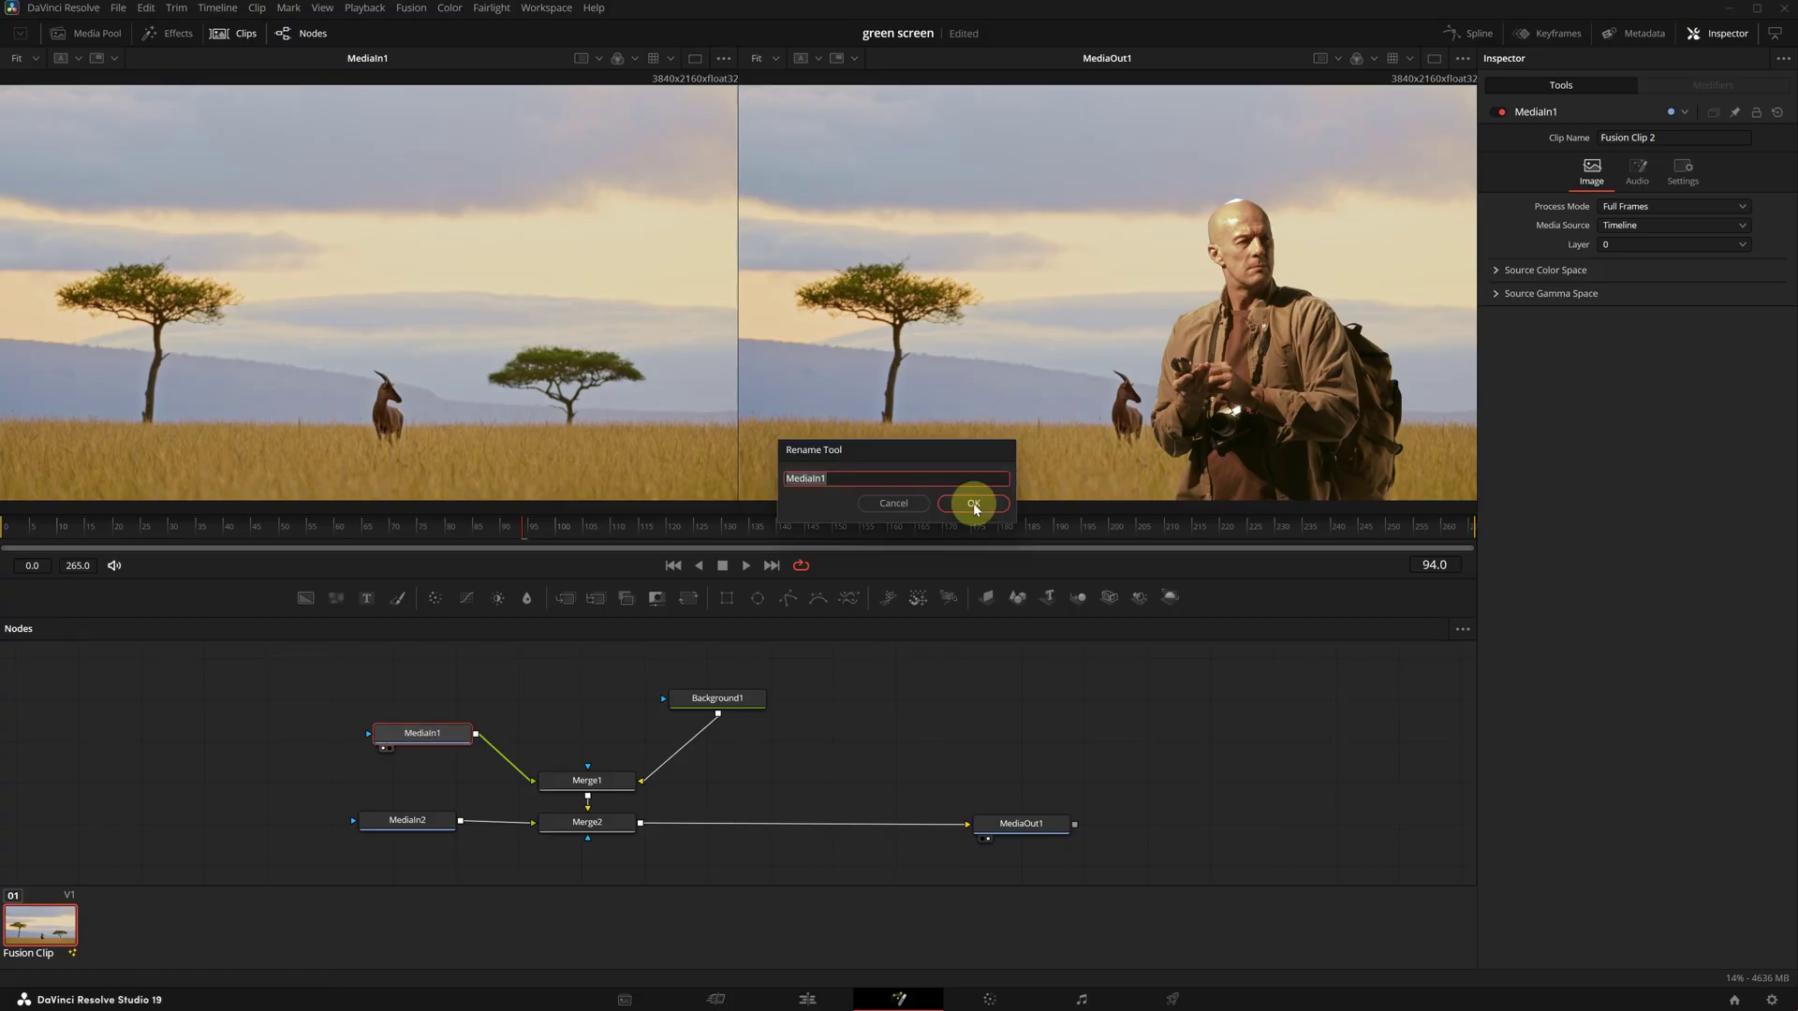
Name the savanna node 'bg', then select the hiker's MediaIn2 node and view it in the left viewer.
{"action": "type", "text": "bg"}
{"action": "key", "text": "Return"}
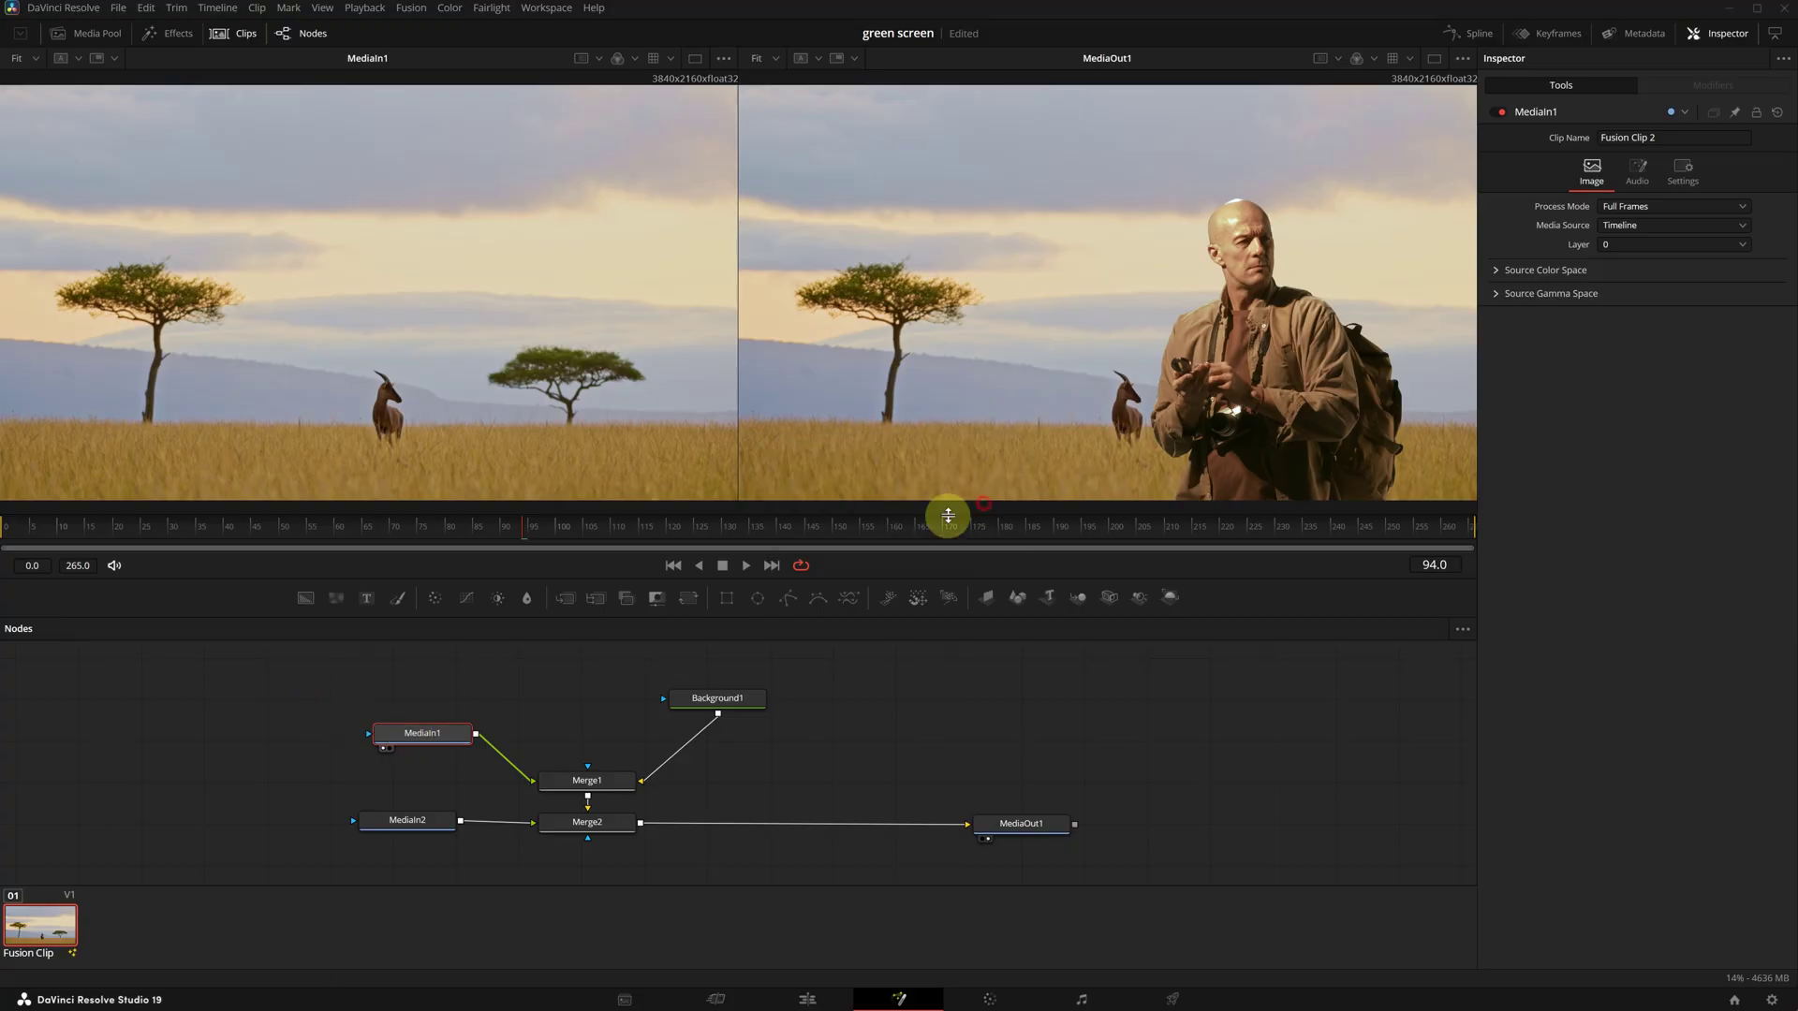
{"action": "left_click", "coordinate": [401, 818]}
{"action": "key", "text": "1"}
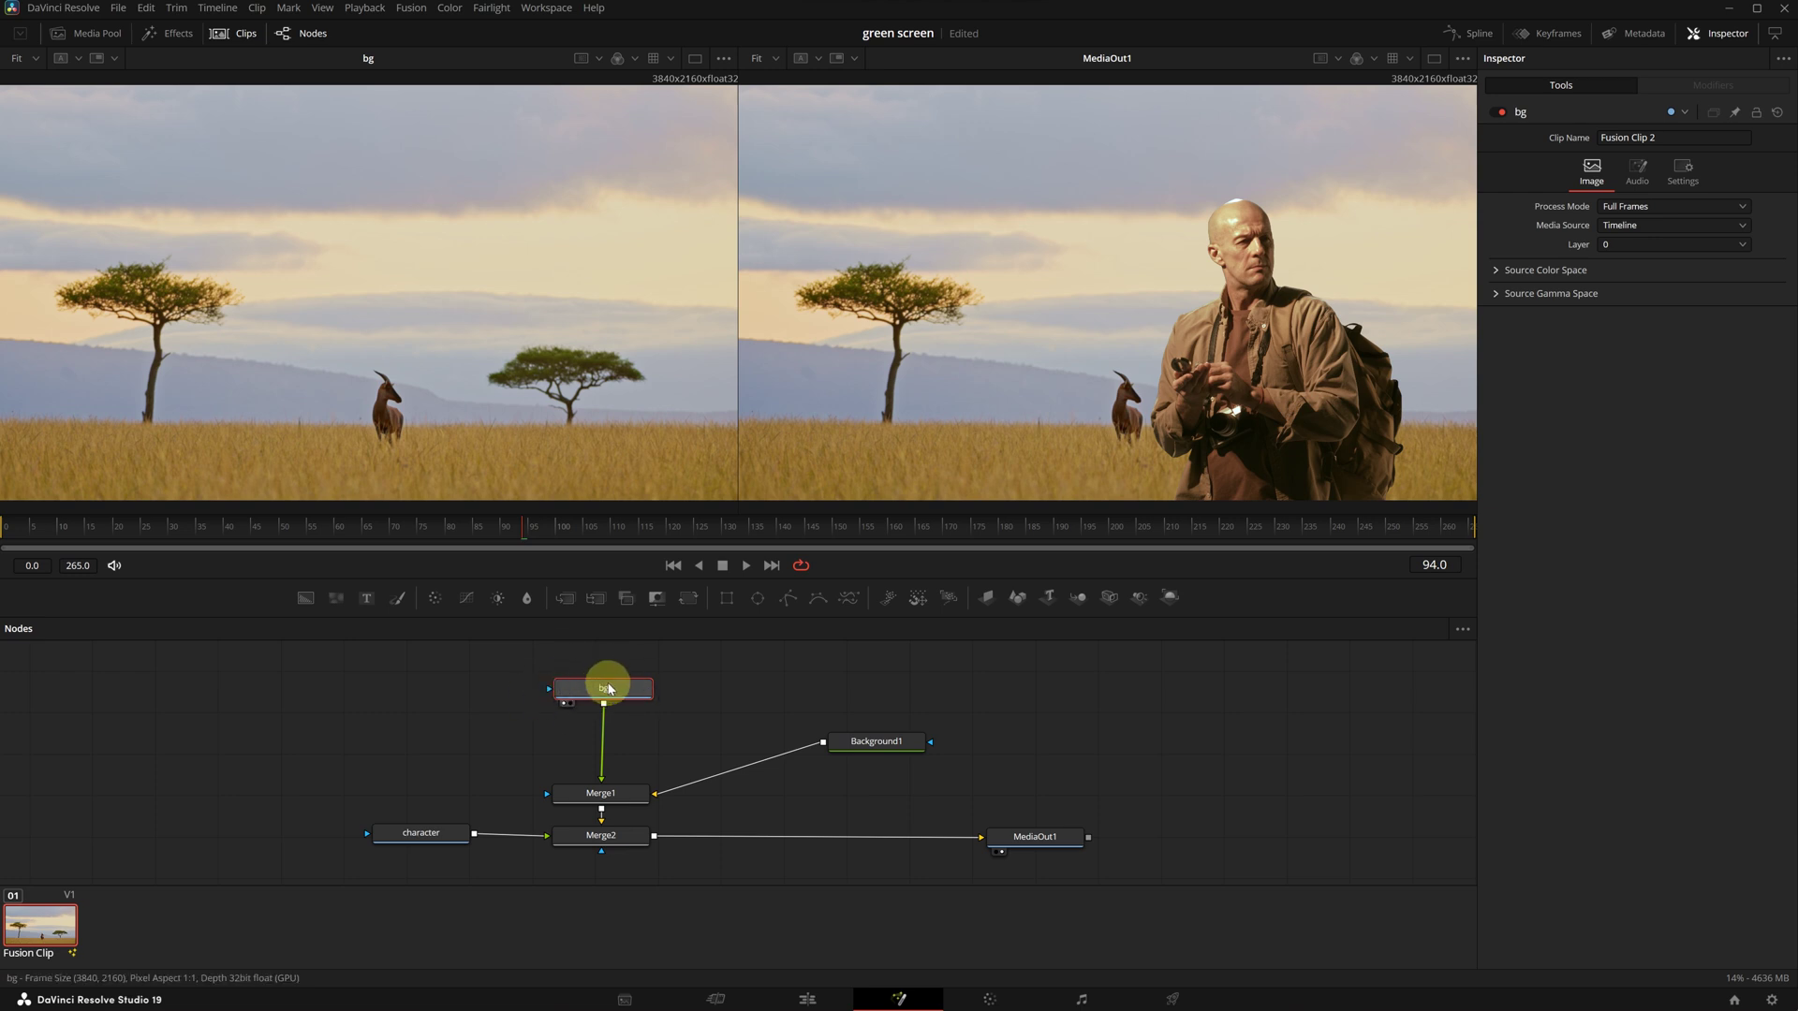
Insert a Planar Tracker node between bg and Merge1.
{"action": "key", "text": "shift+space"}
{"action": "type", "text": "pla"}
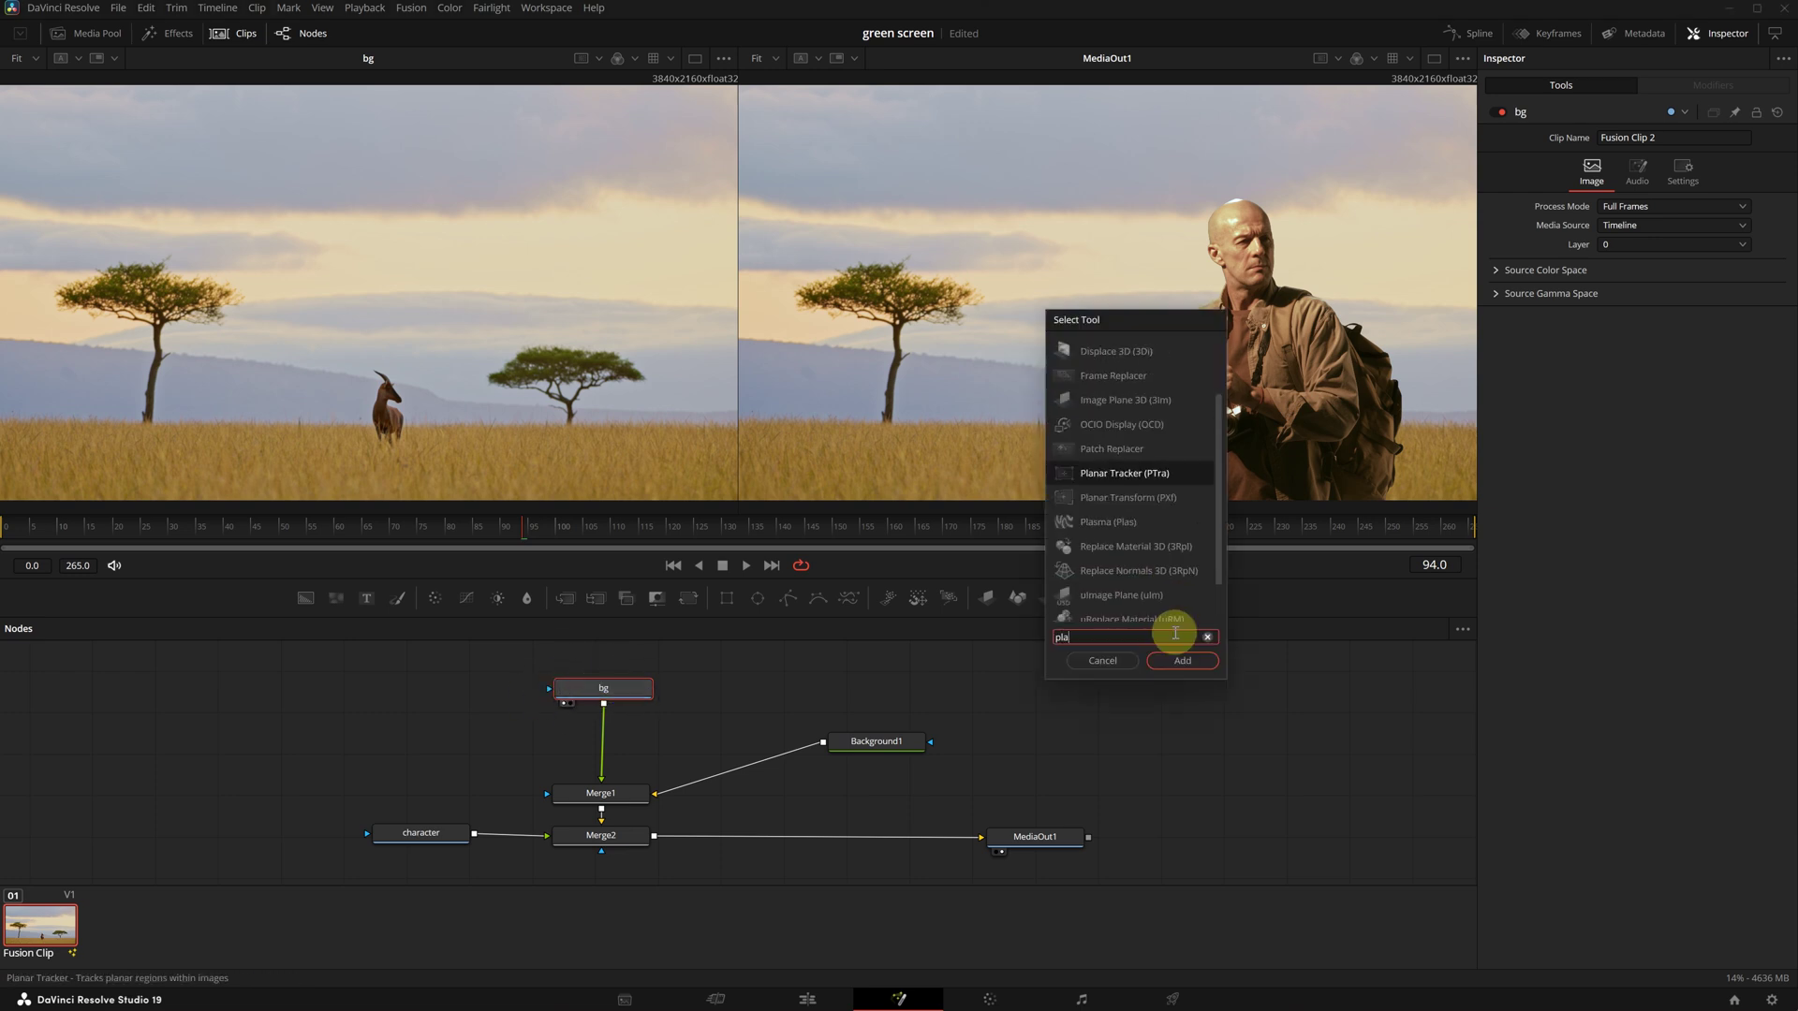
{"action": "left_click", "coordinate": [1124, 473]}
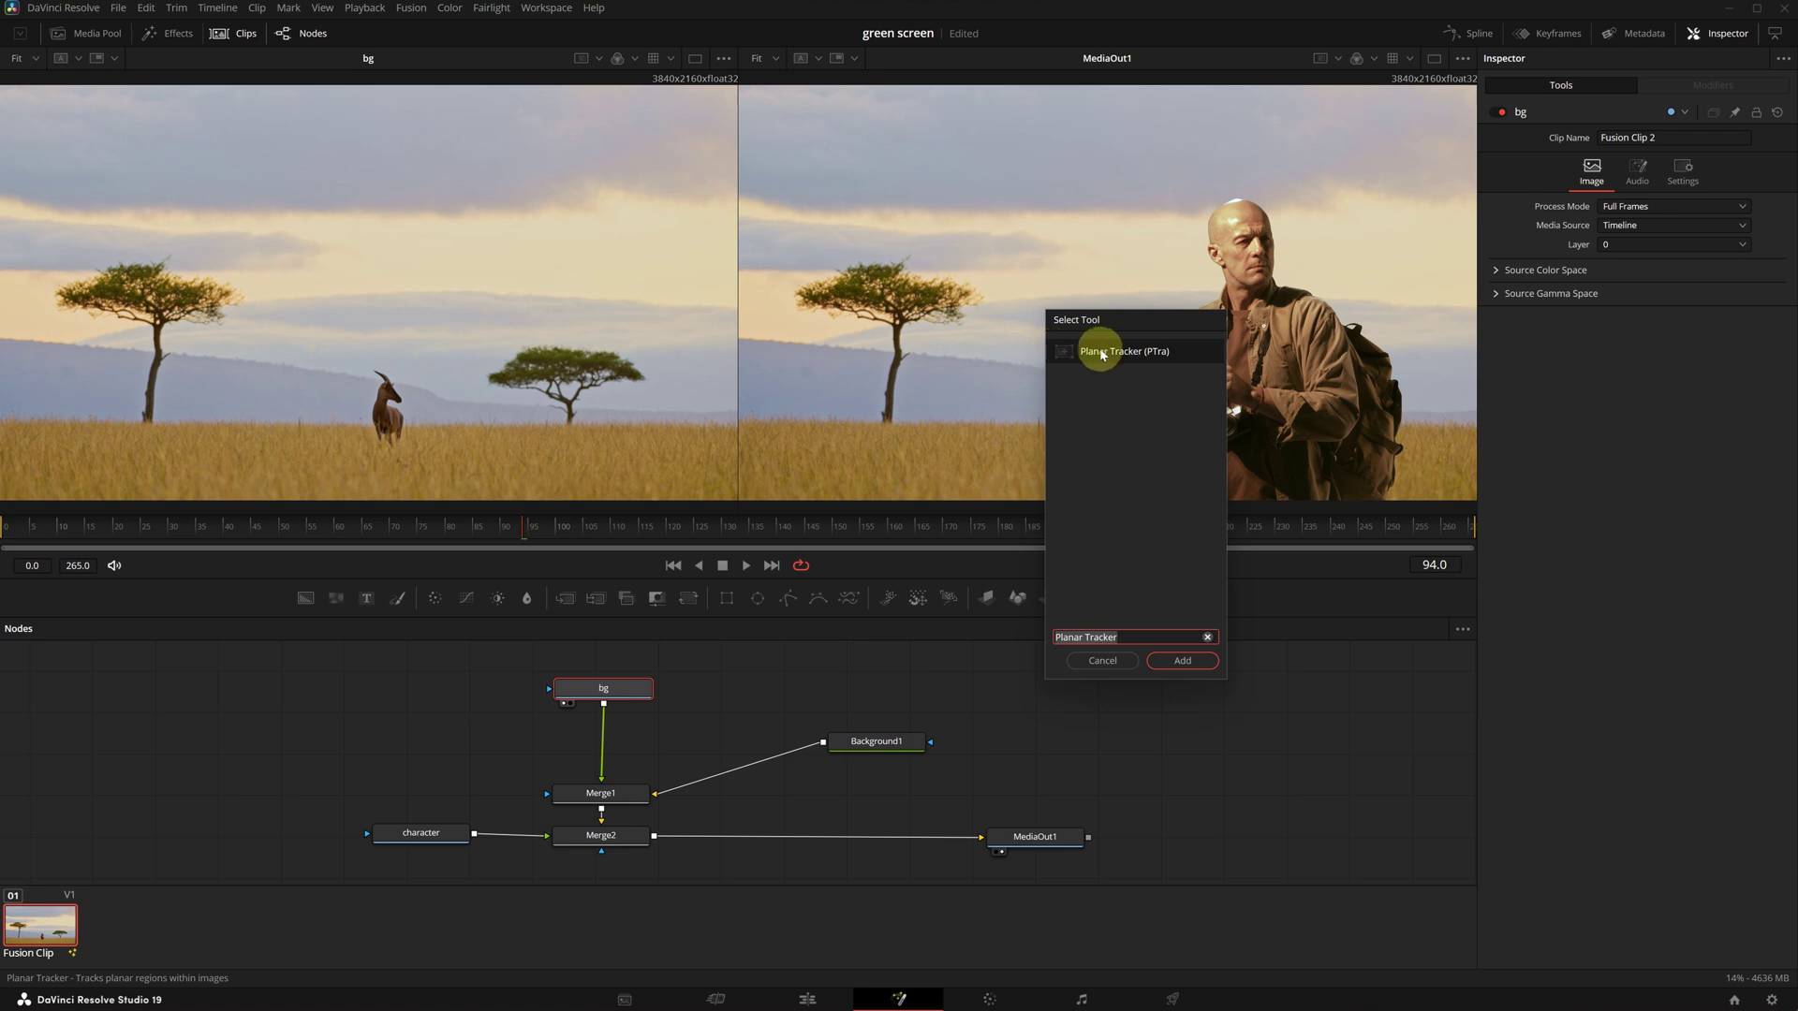
{"action": "left_click", "coordinate": [1178, 661]}
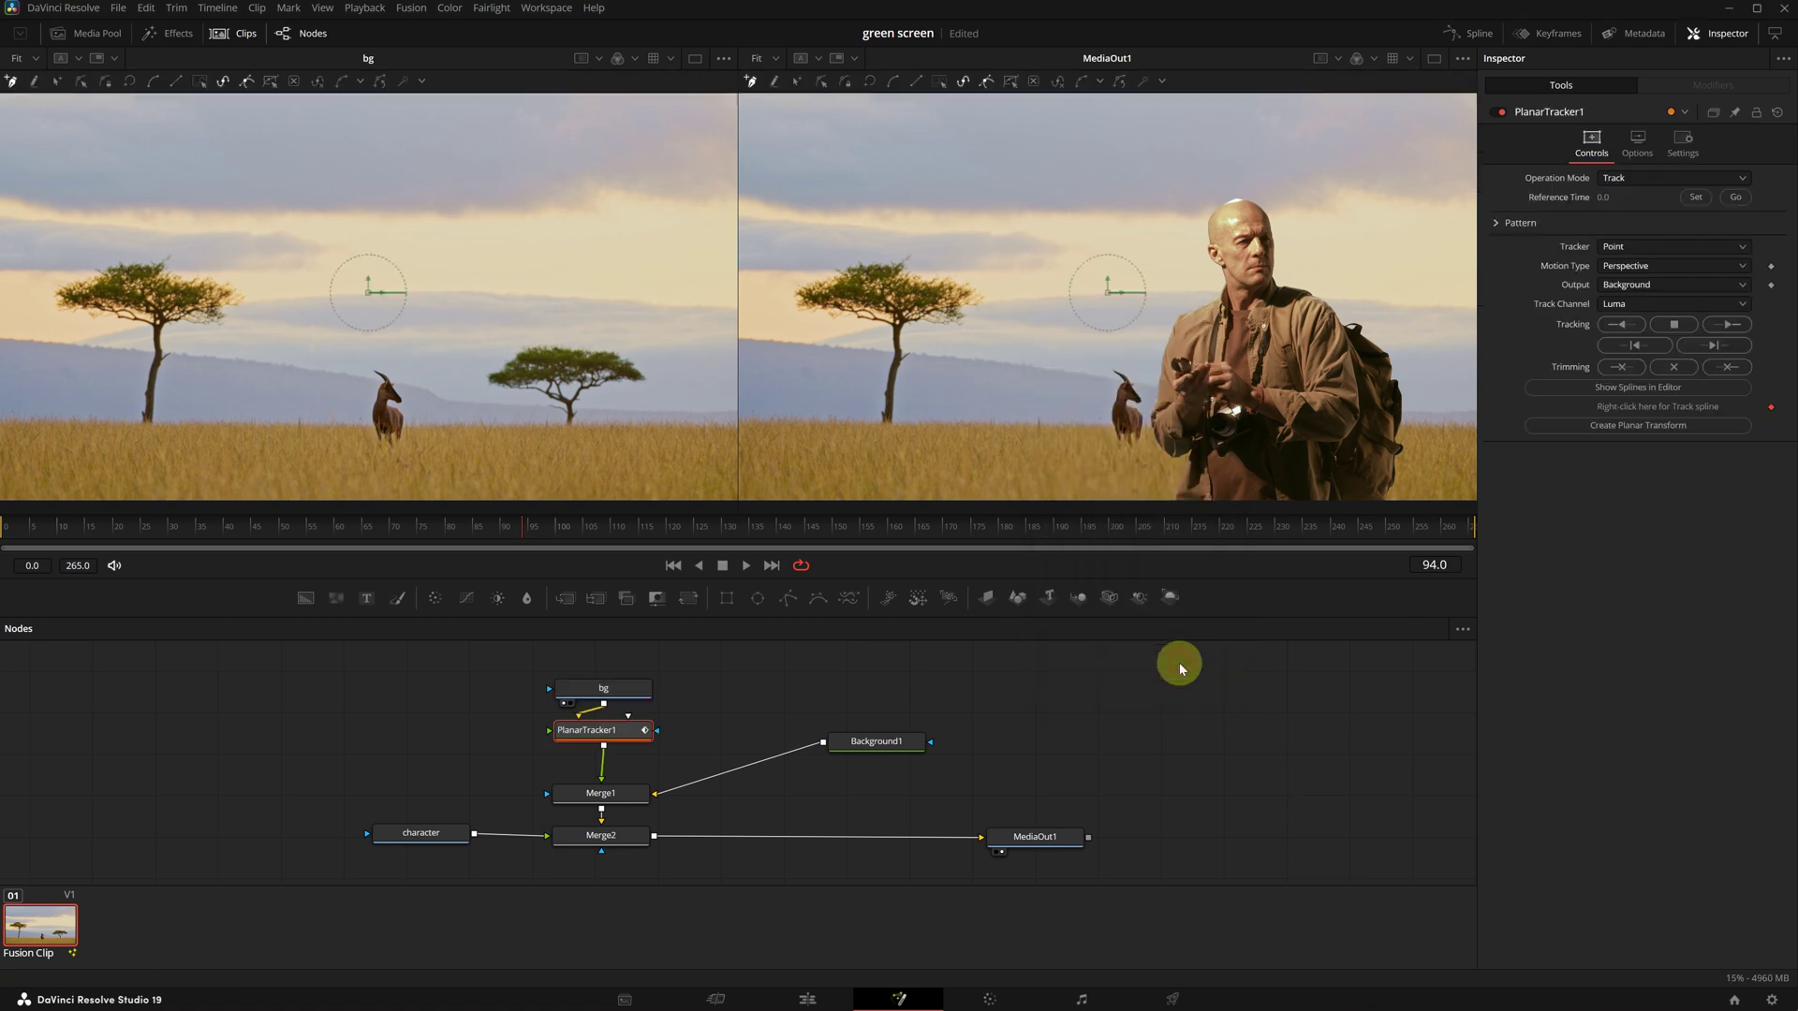
{"action": "left_click_drag", "start_coordinate": [603, 689], "coordinate": [603, 670]}
{"action": "left_click", "coordinate": [602, 730]}
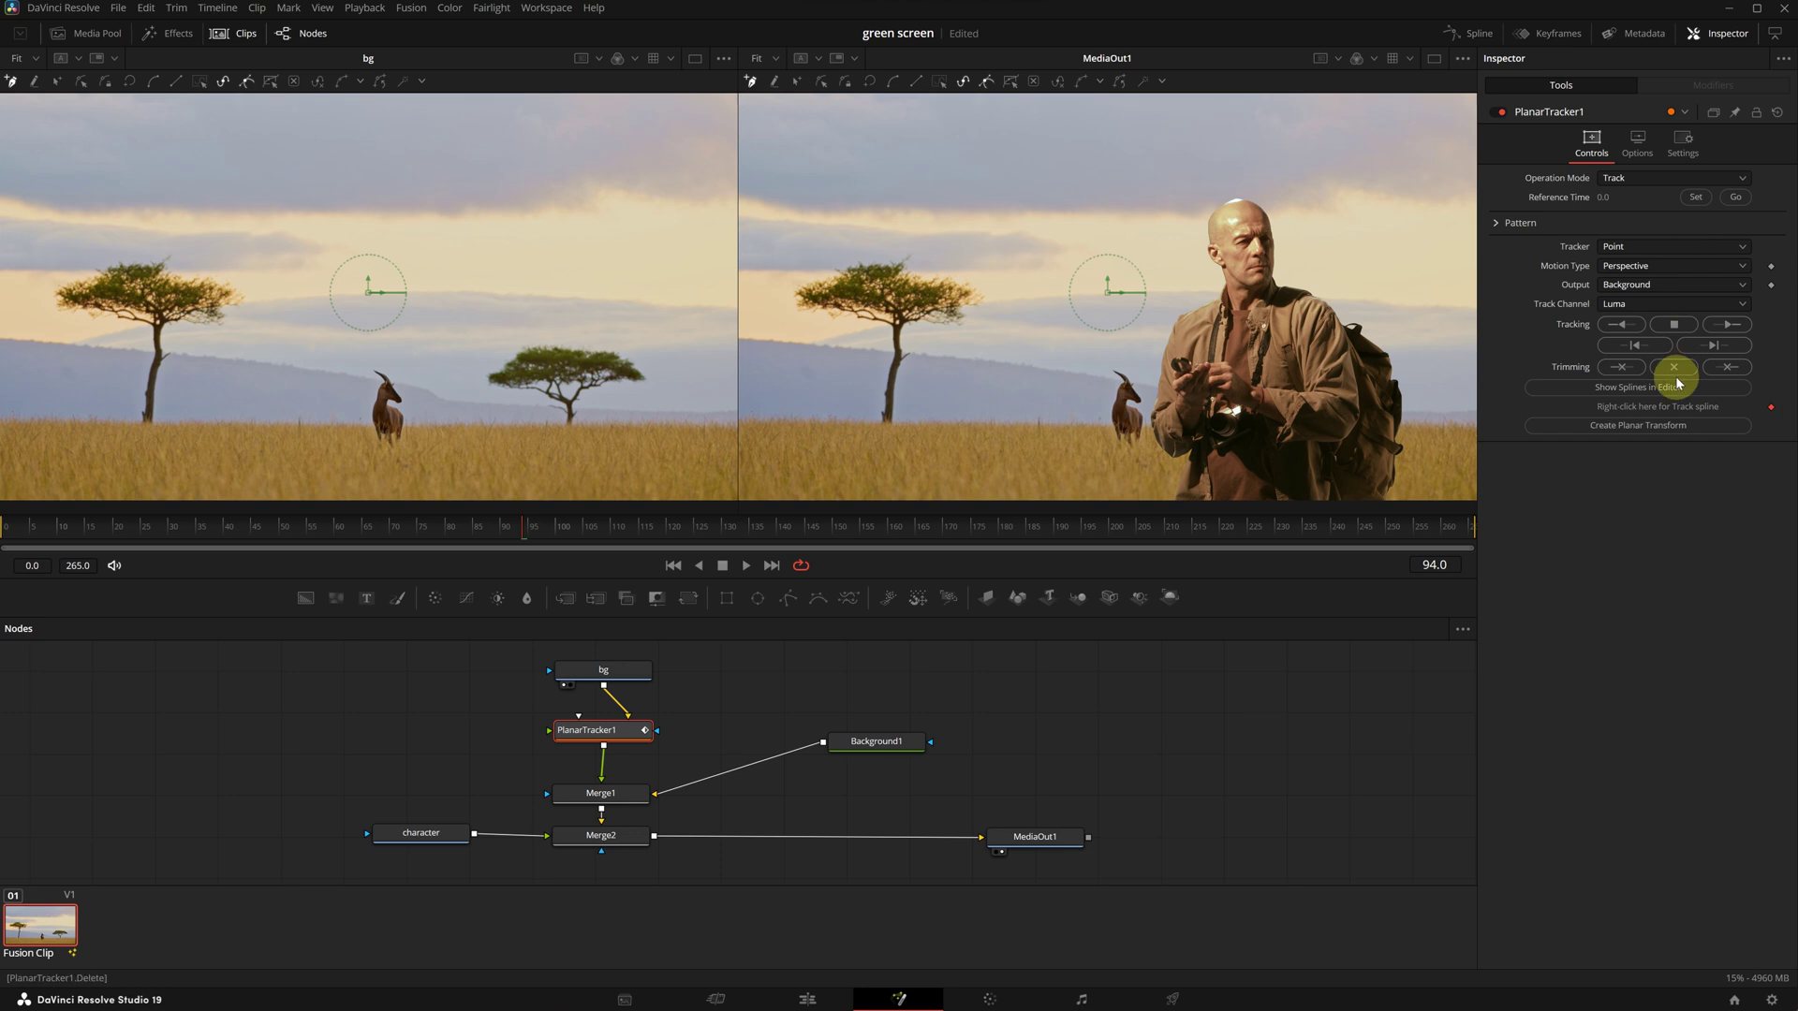
Set the tracker to Hybrid Point/Area with Translation, Rotation motion type.
{"action": "left_click", "coordinate": [1655, 249]}
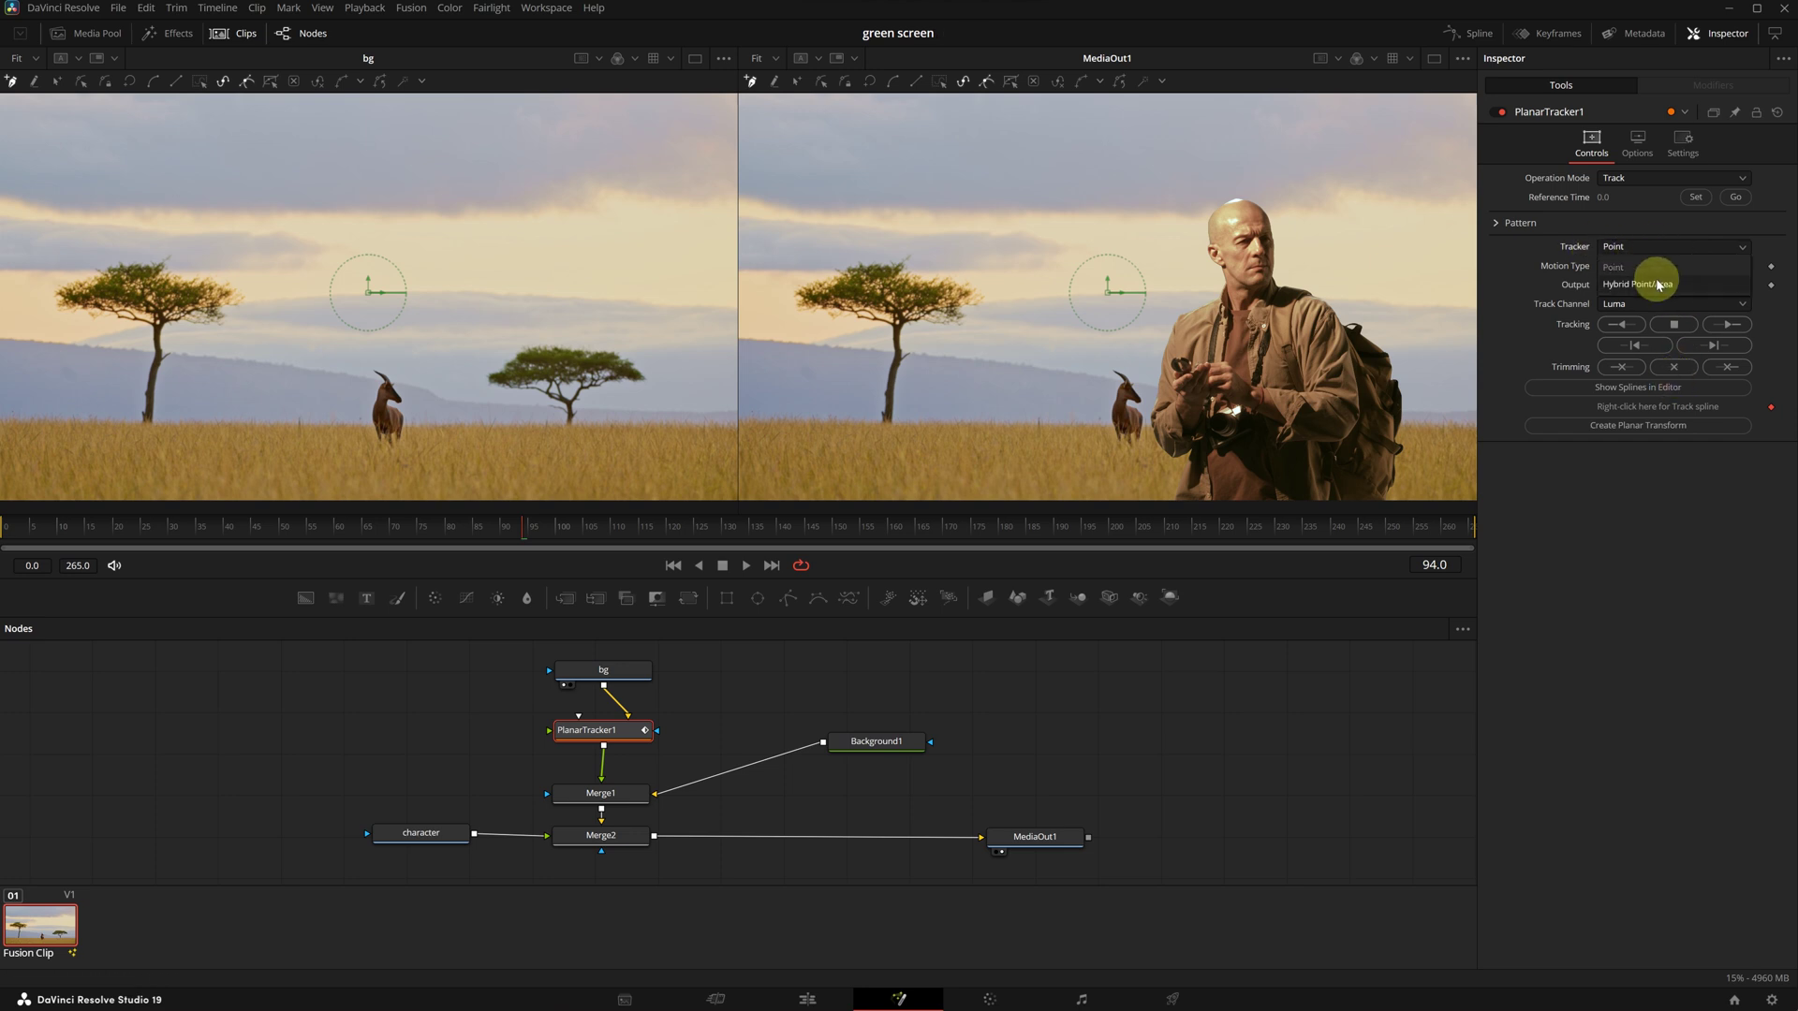
{"action": "left_click", "coordinate": [1661, 285]}
{"action": "left_click", "coordinate": [1633, 266]}
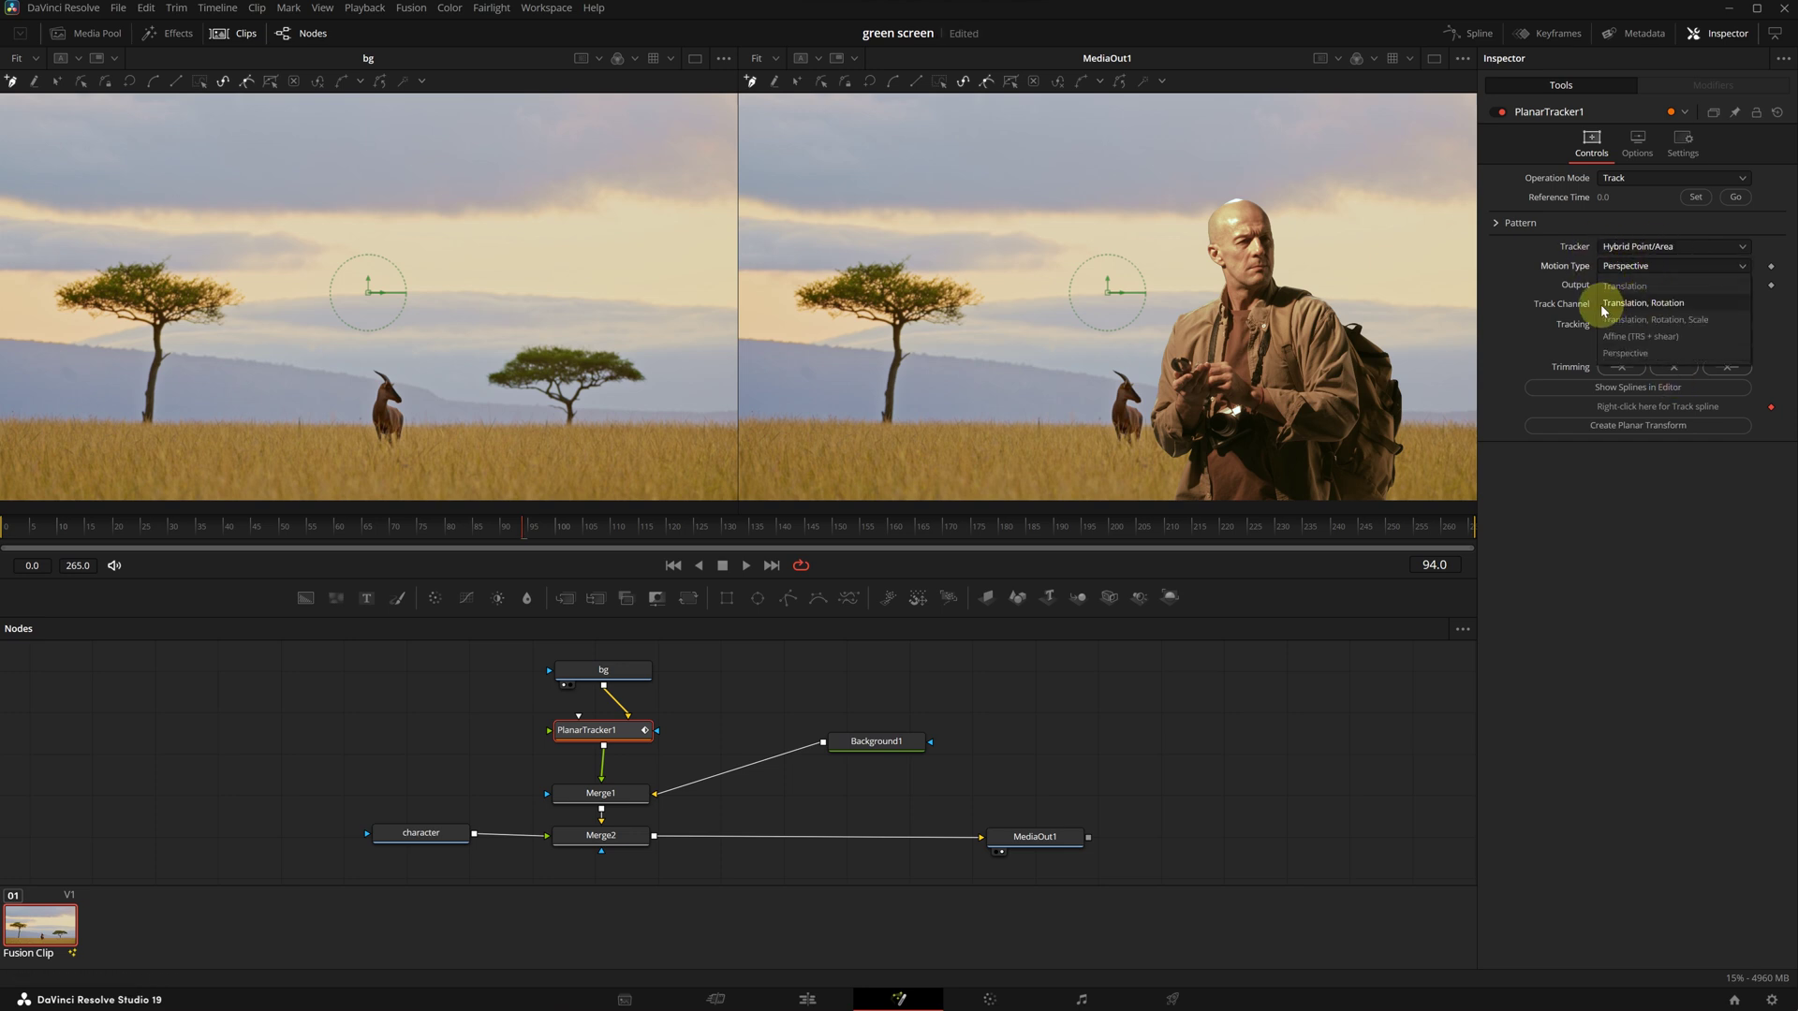
{"action": "left_click", "coordinate": [1660, 303]}
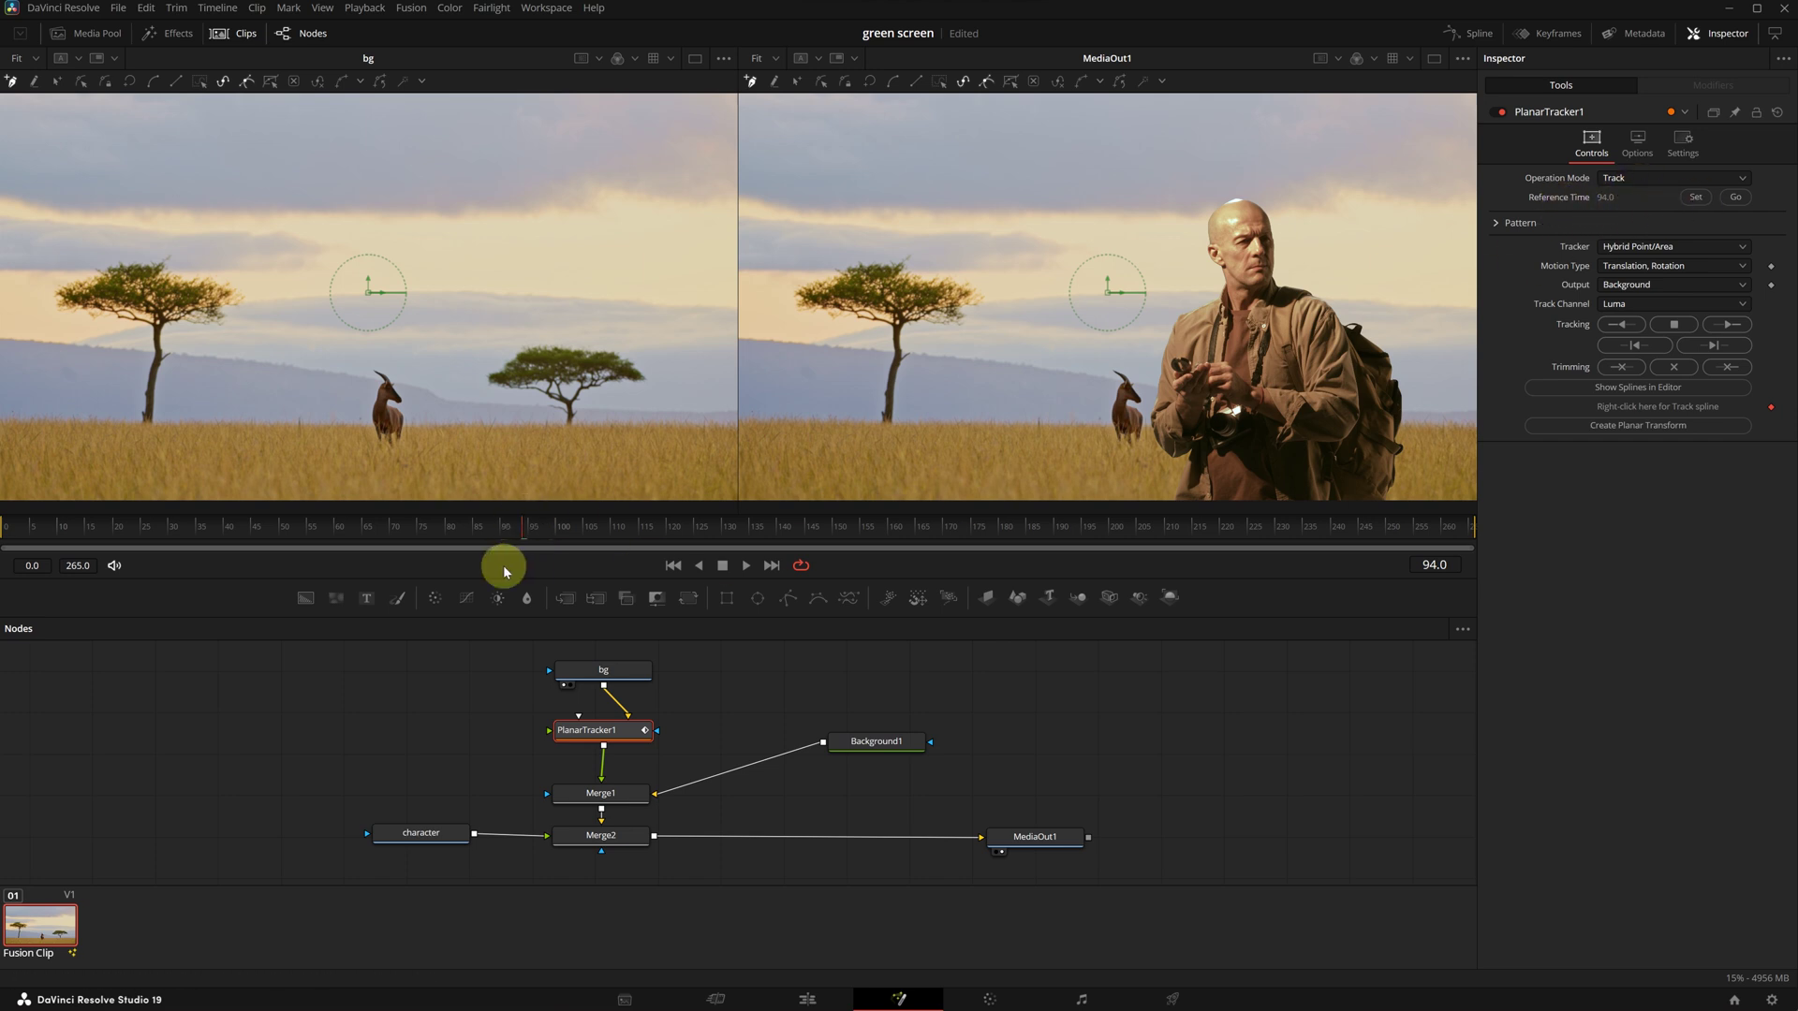
Draw a closed polygon around the left acacia tree in the viewer.
{"action": "left_click", "coordinate": [874, 247]}
{"action": "left_click", "coordinate": [819, 265]}
{"action": "left_click", "coordinate": [787, 288]}
{"action": "left_click", "coordinate": [773, 323]}
{"action": "left_click", "coordinate": [774, 359]}
{"action": "left_click", "coordinate": [823, 394]}
{"action": "left_click", "coordinate": [853, 423]}
{"action": "left_click", "coordinate": [932, 444]}
{"action": "left_click", "coordinate": [1029, 450]}
{"action": "left_click", "coordinate": [1086, 446]}
{"action": "left_click", "coordinate": [1120, 437]}
{"action": "left_click", "coordinate": [1127, 346]}
{"action": "left_click", "coordinate": [1083, 287]}
{"action": "left_click", "coordinate": [1042, 258]}
{"action": "left_click", "coordinate": [970, 256]}
{"action": "left_click", "coordinate": [902, 245]}
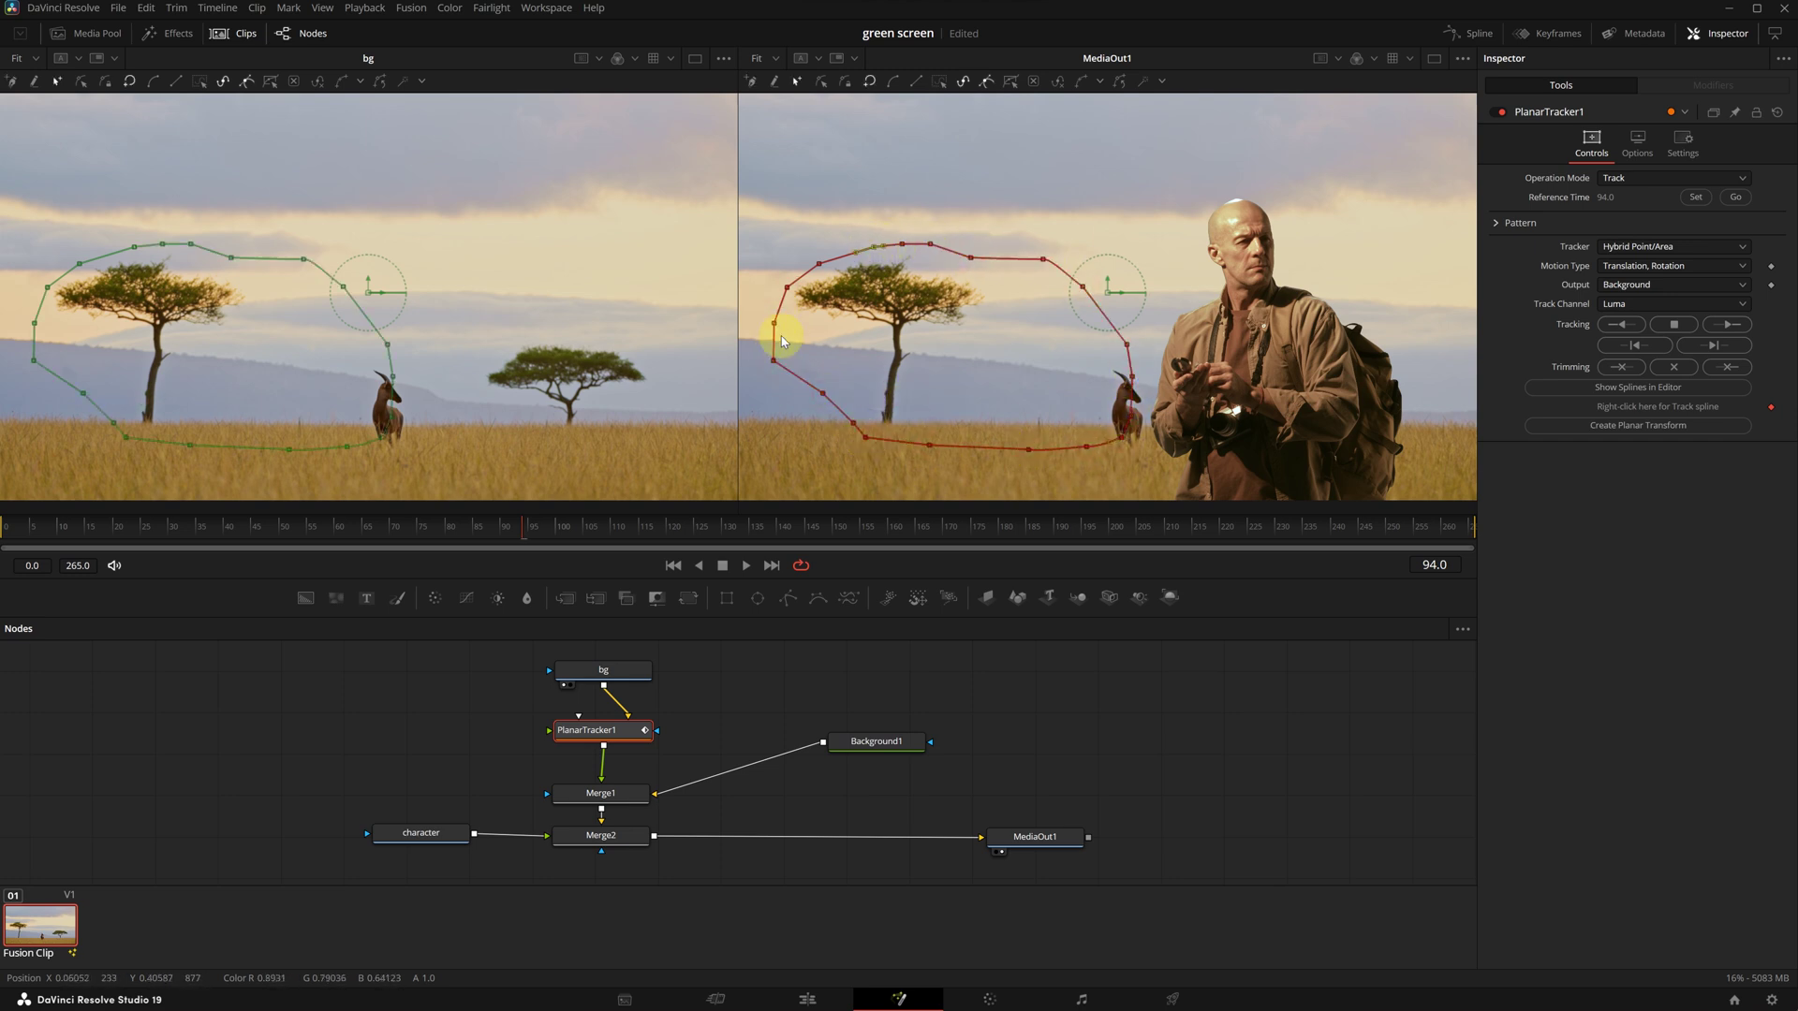
Track the tree region forward and backward from frame 94, then scrub to verify.
{"action": "left_click", "coordinate": [1728, 325]}
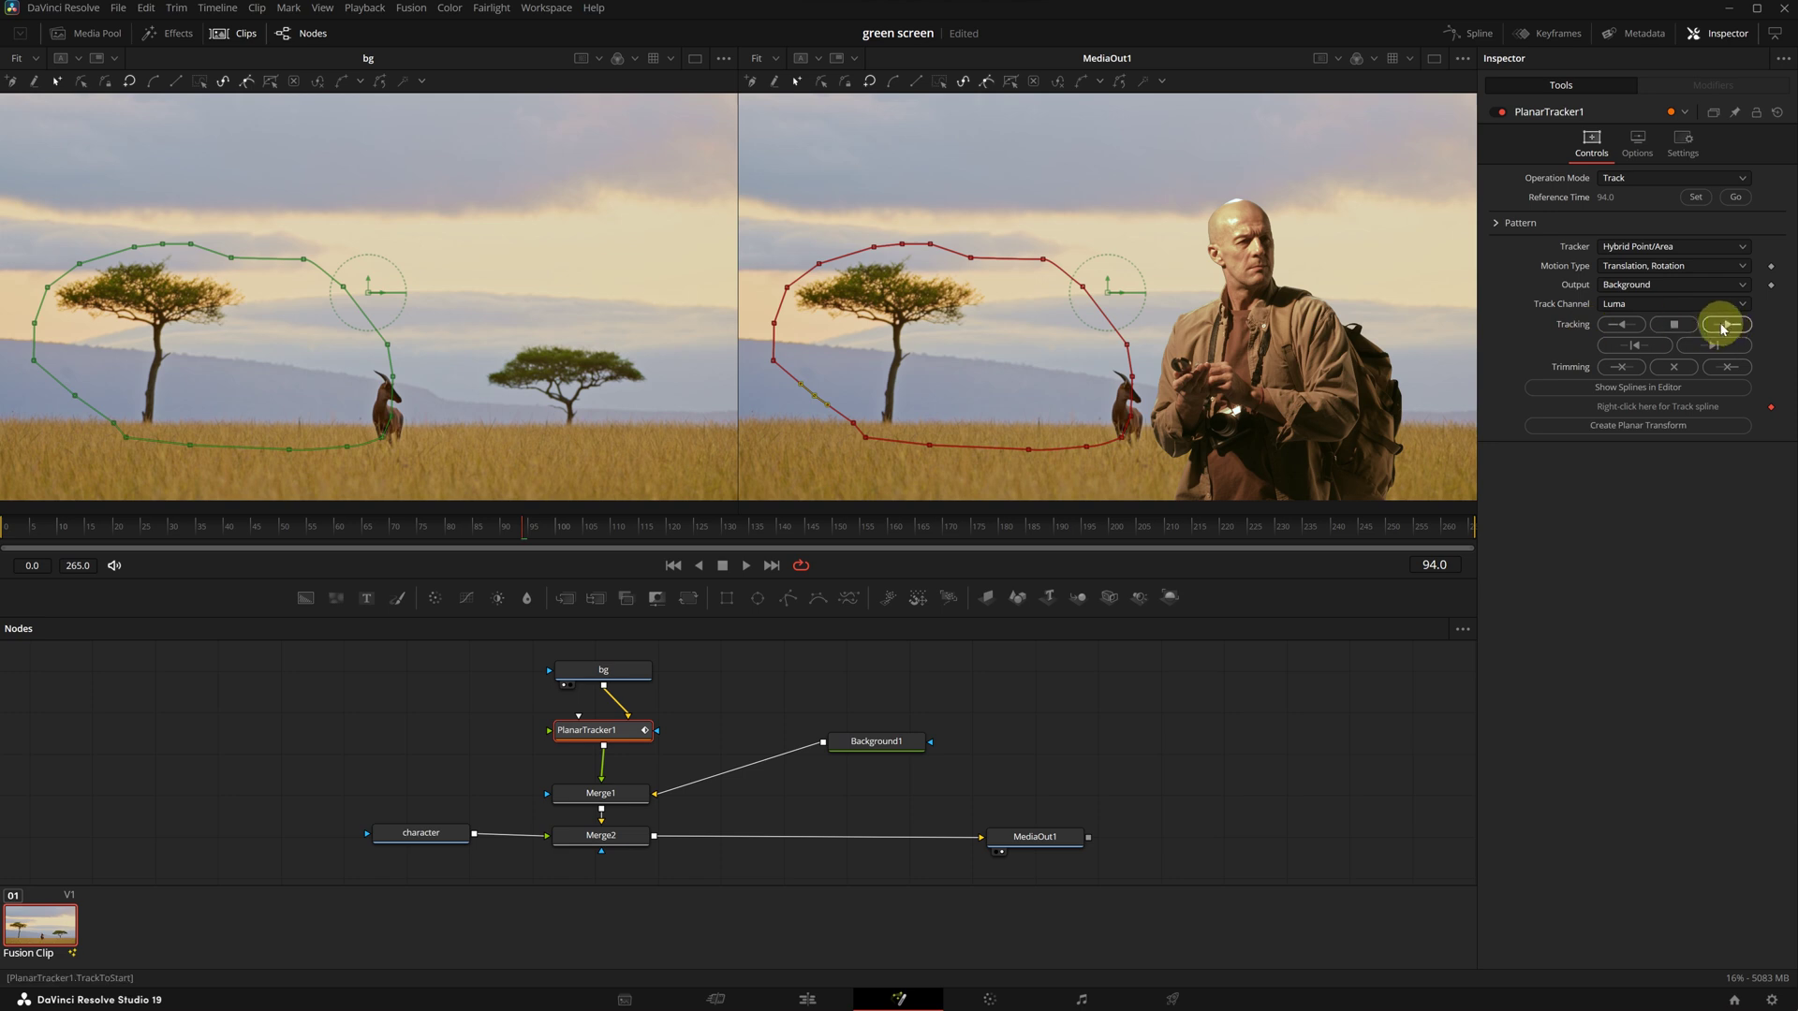
{"action": "left_click", "coordinate": [1723, 323]}
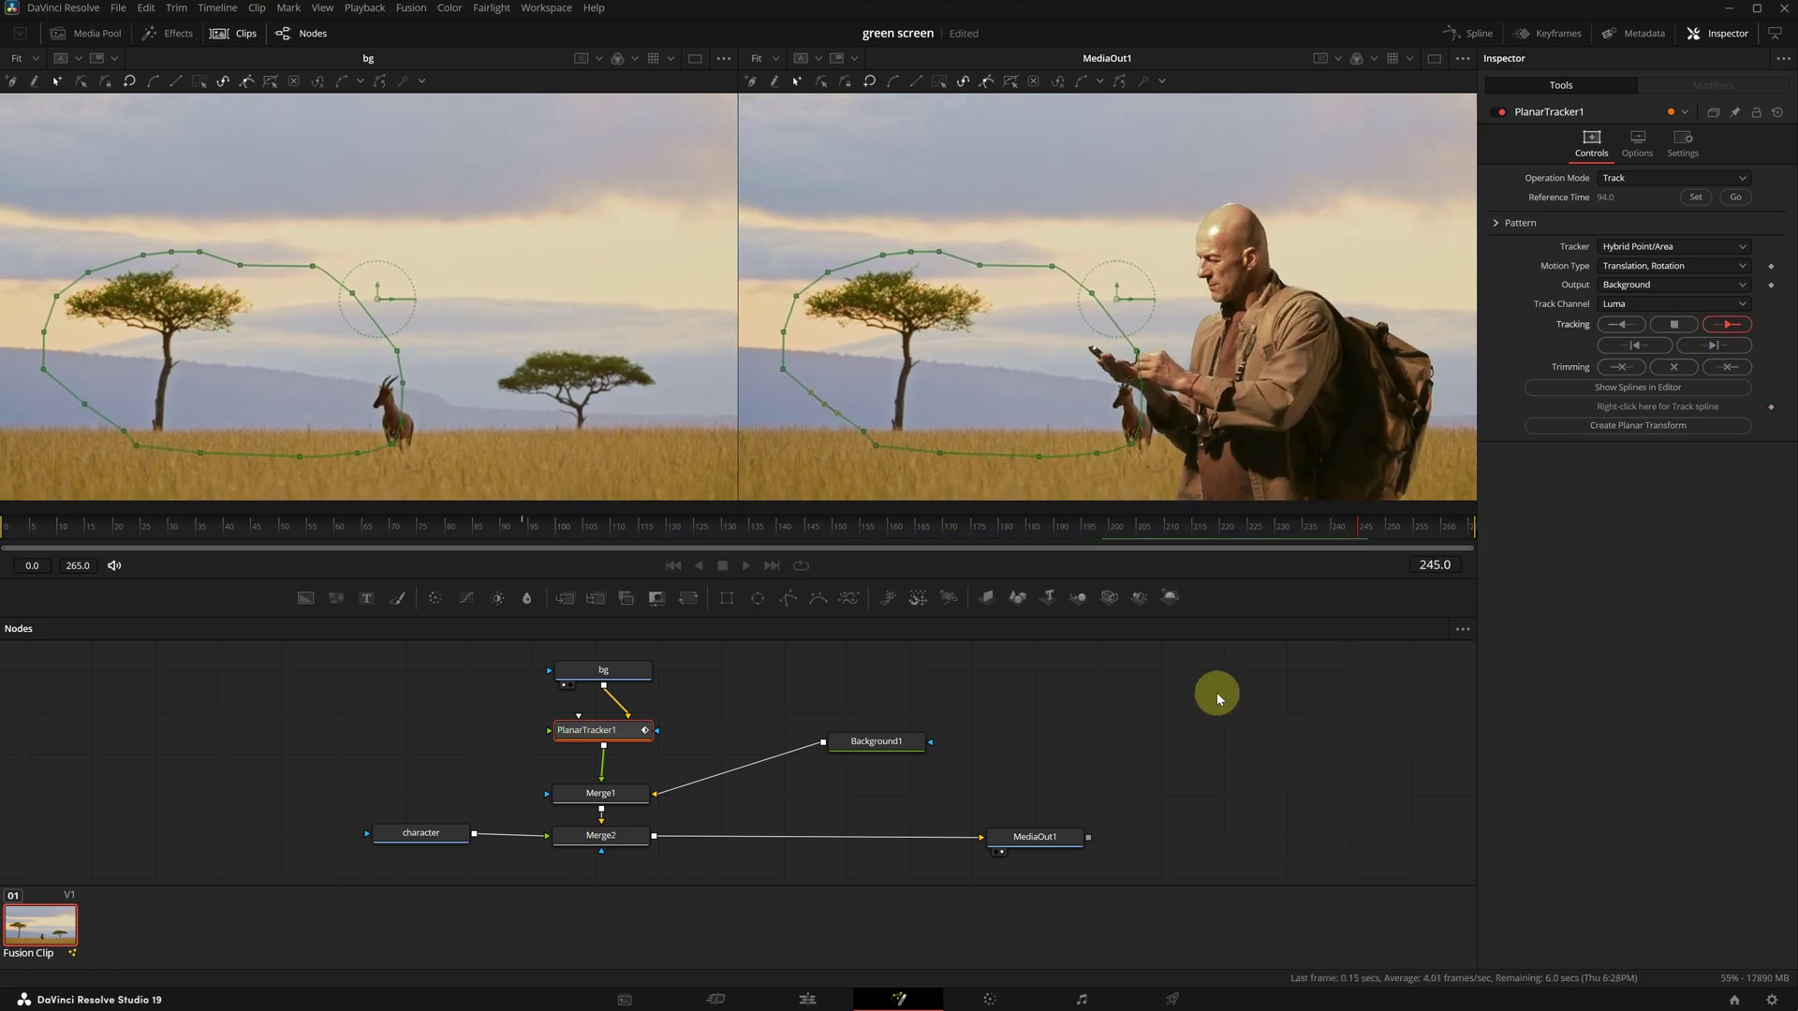
{"action": "left_click", "coordinate": [1621, 324]}
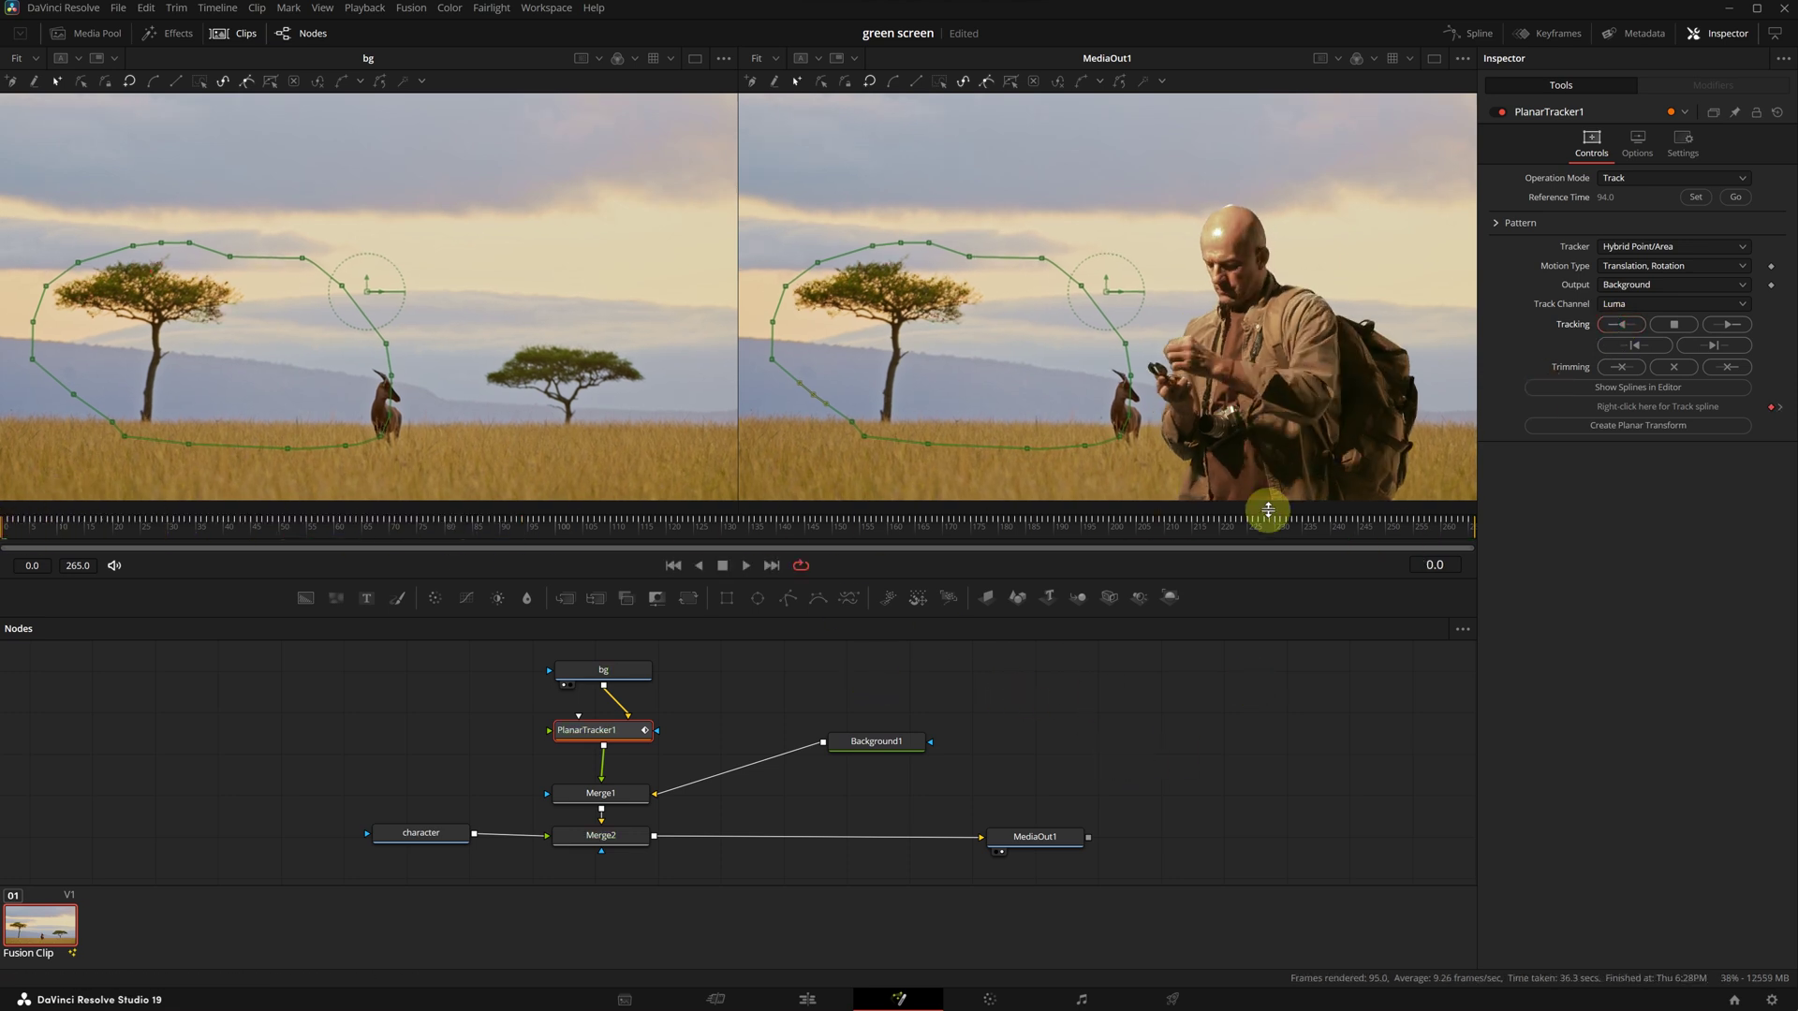
{"action": "left_click_drag", "start_coordinate": [94, 530], "coordinate": [894, 557]}
Create PlanarTransform1 from the track and route character through it into Merge2's Foreground.
{"action": "left_click", "coordinate": [1628, 429]}
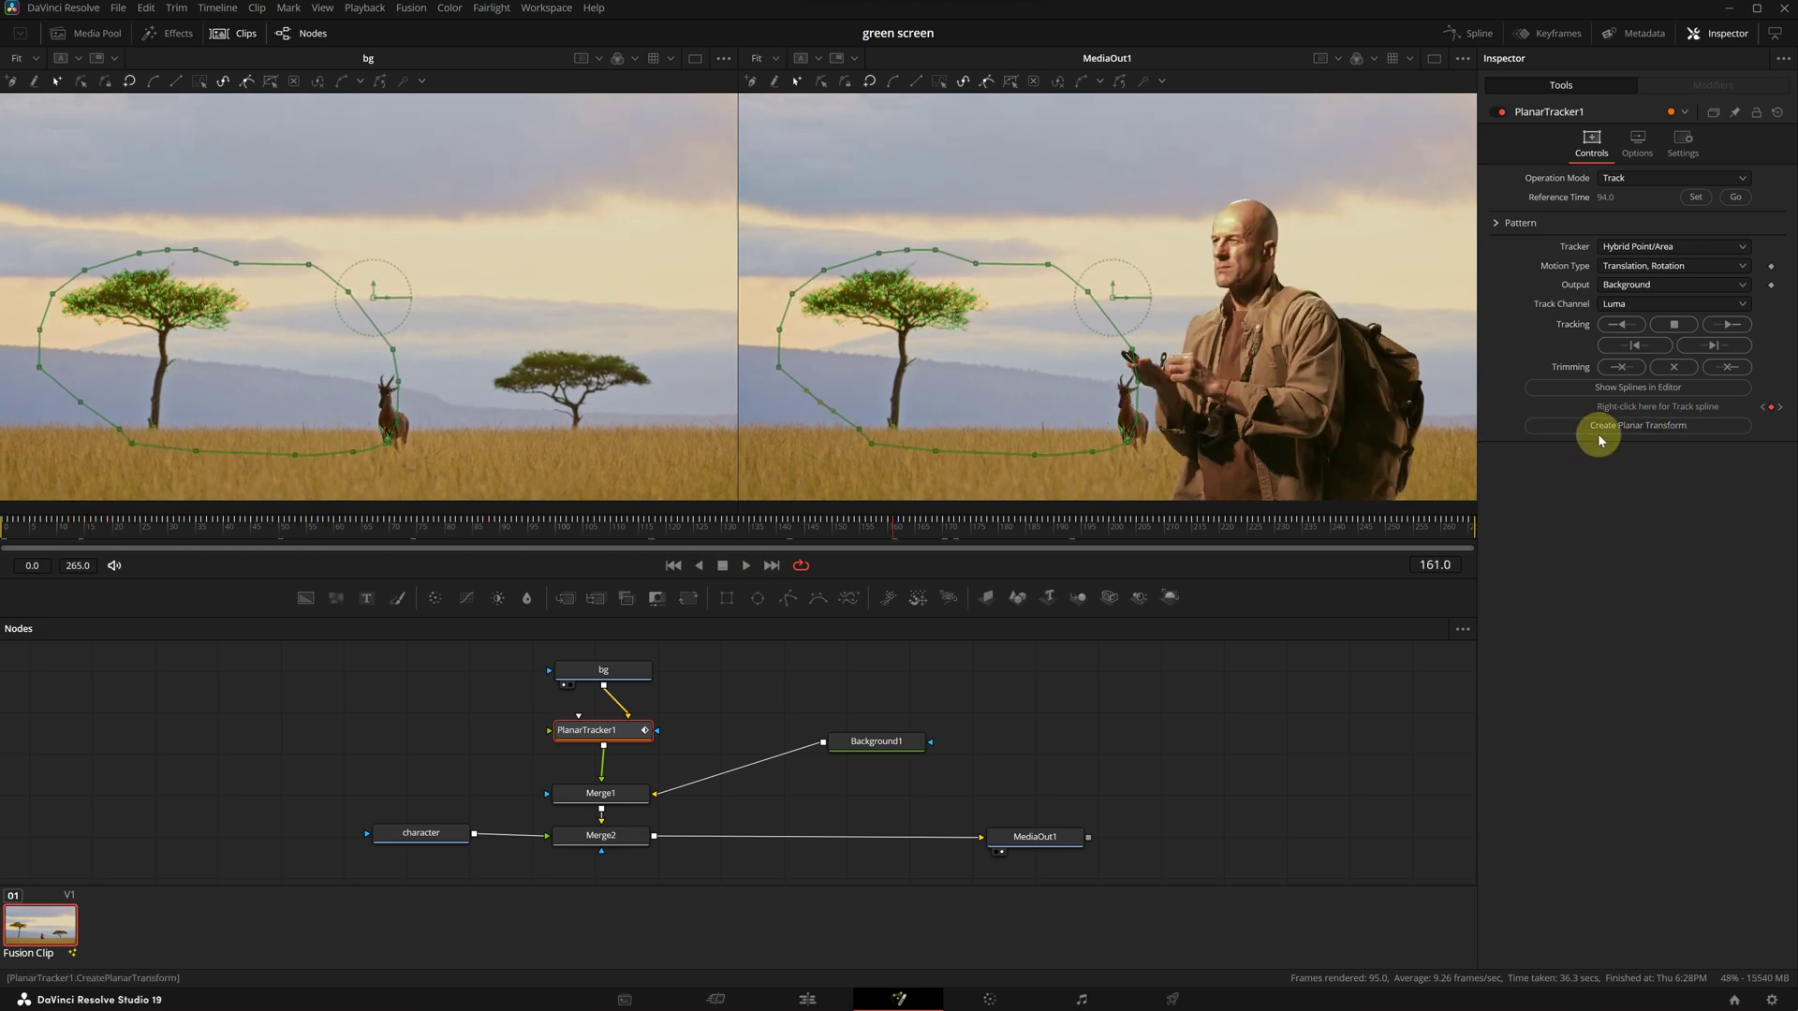
{"action": "left_click", "coordinate": [1648, 430]}
{"action": "left_click_drag", "start_coordinate": [395, 711], "coordinate": [437, 785]}
{"action": "left_click_drag", "start_coordinate": [420, 833], "coordinate": [315, 810]}
{"action": "left_click_drag", "start_coordinate": [370, 811], "coordinate": [395, 789]}
{"action": "left_click_drag", "start_coordinate": [511, 799], "coordinate": [548, 840]}
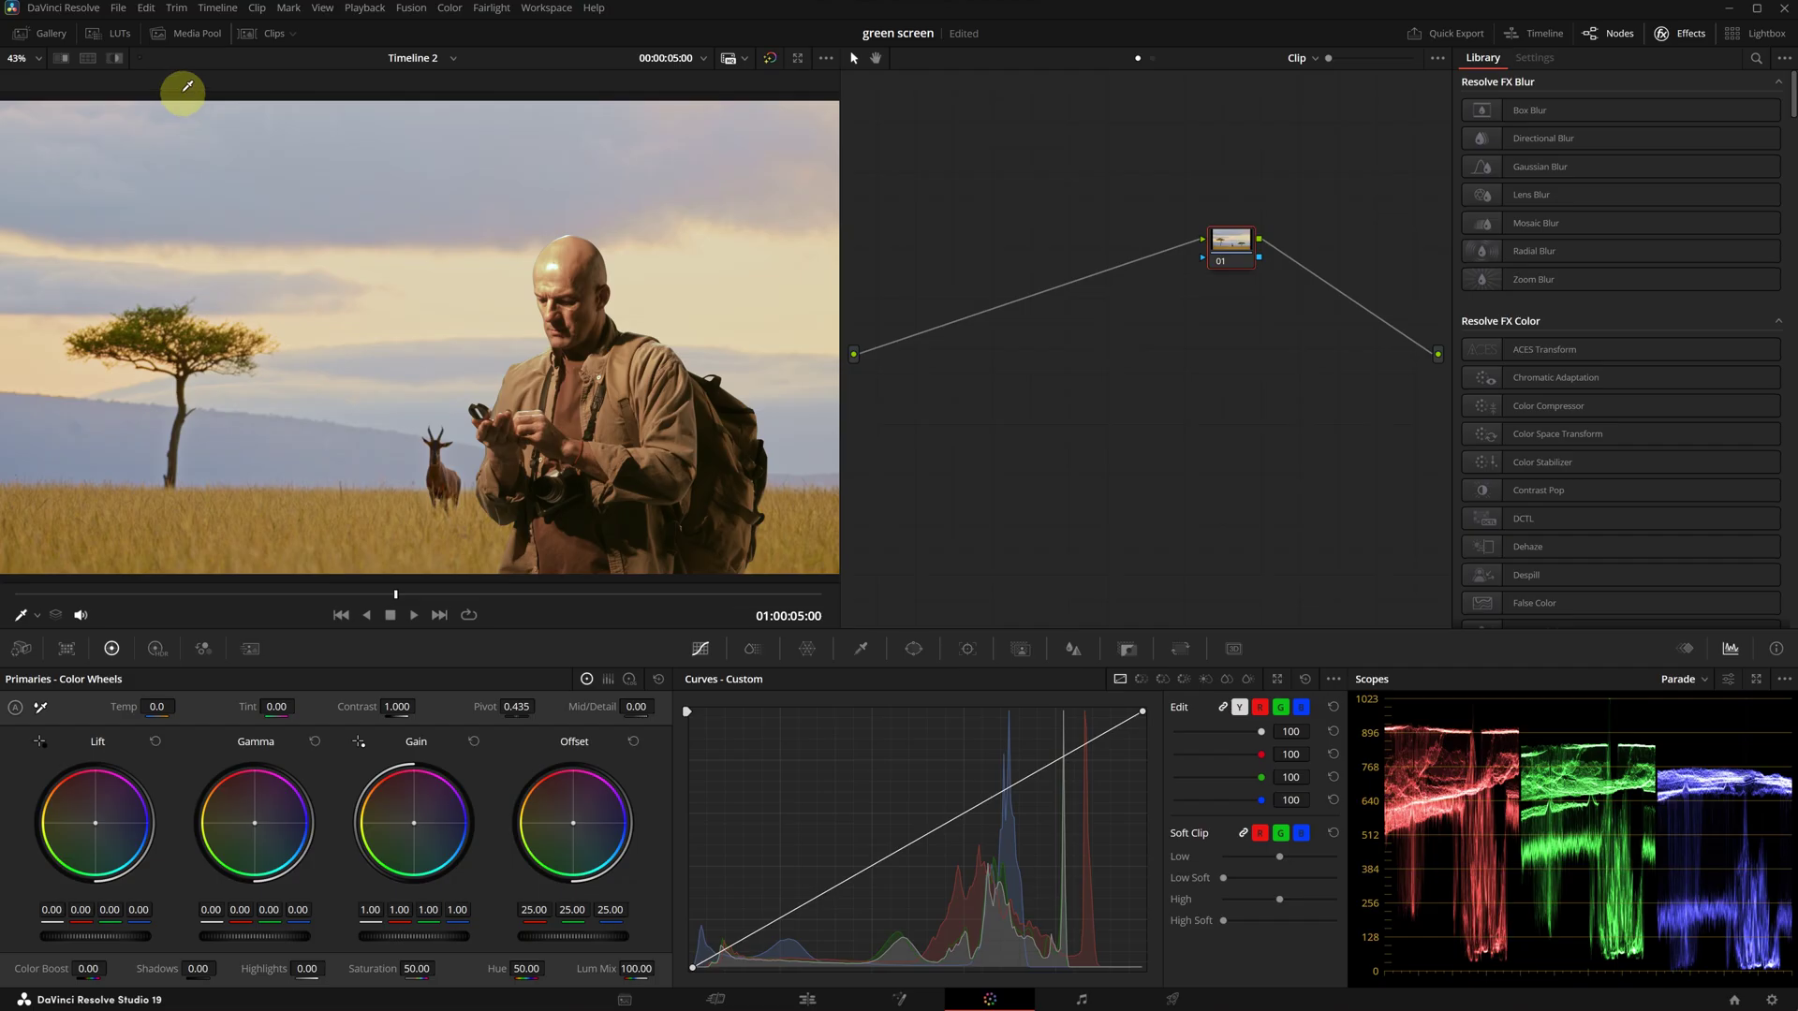
Apply the REC709_KODAK 2383_D55 LUT from MY LUTS to node 01 and set Key Output Gain to 0.675.
{"action": "left_click", "coordinate": [113, 38]}
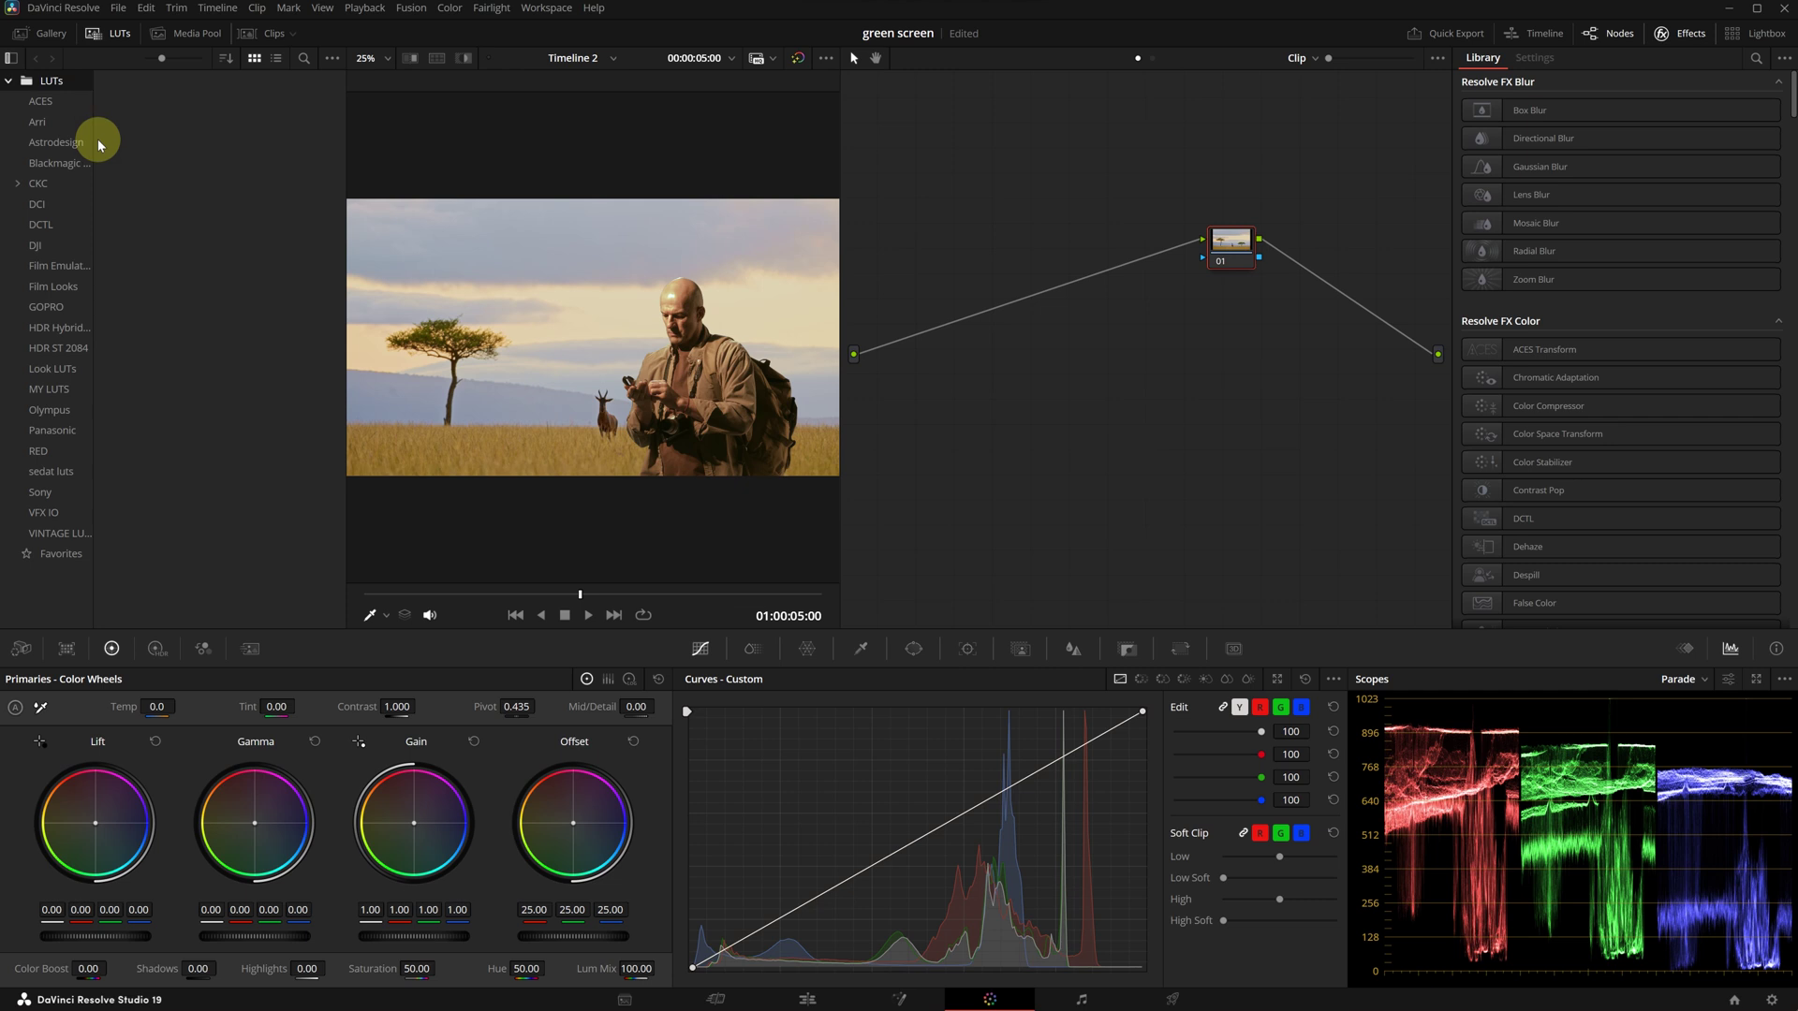
{"action": "left_click", "coordinate": [49, 389]}
{"action": "right_click", "coordinate": [263, 311]}
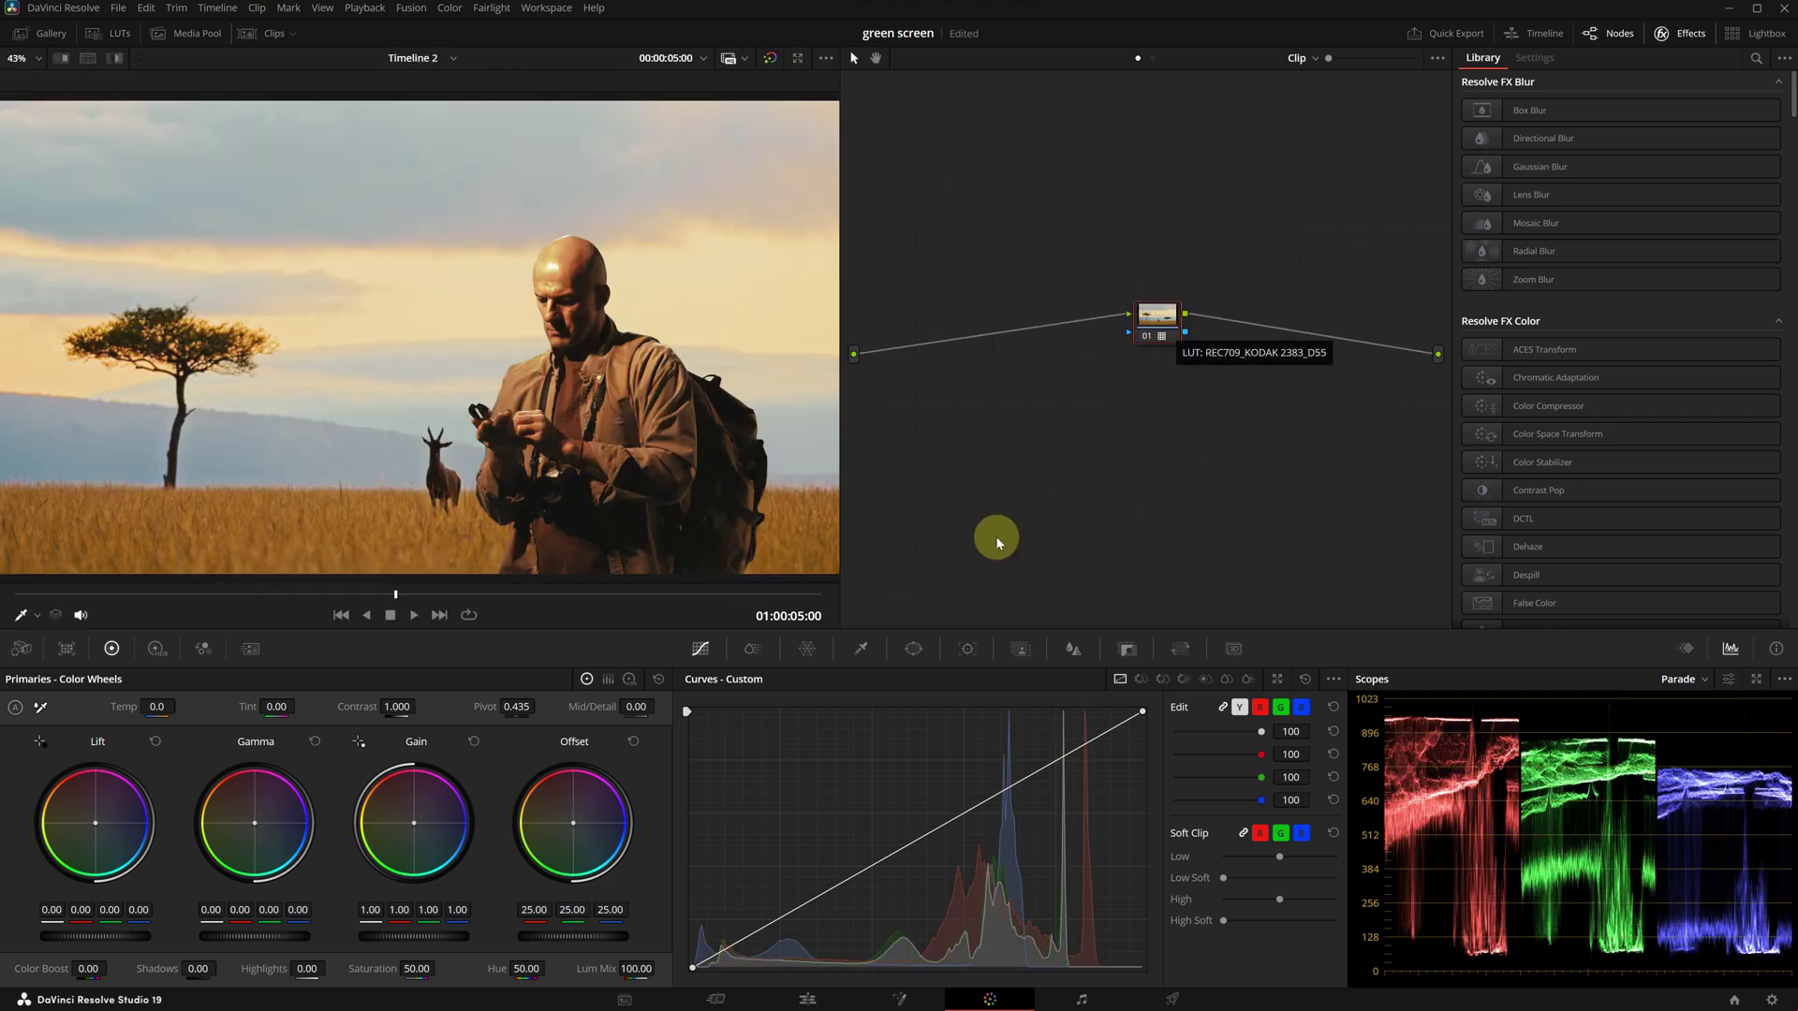
{"action": "left_click", "coordinate": [1127, 648]}
{"action": "left_click_drag", "start_coordinate": [1170, 834], "coordinate": [933, 918]}
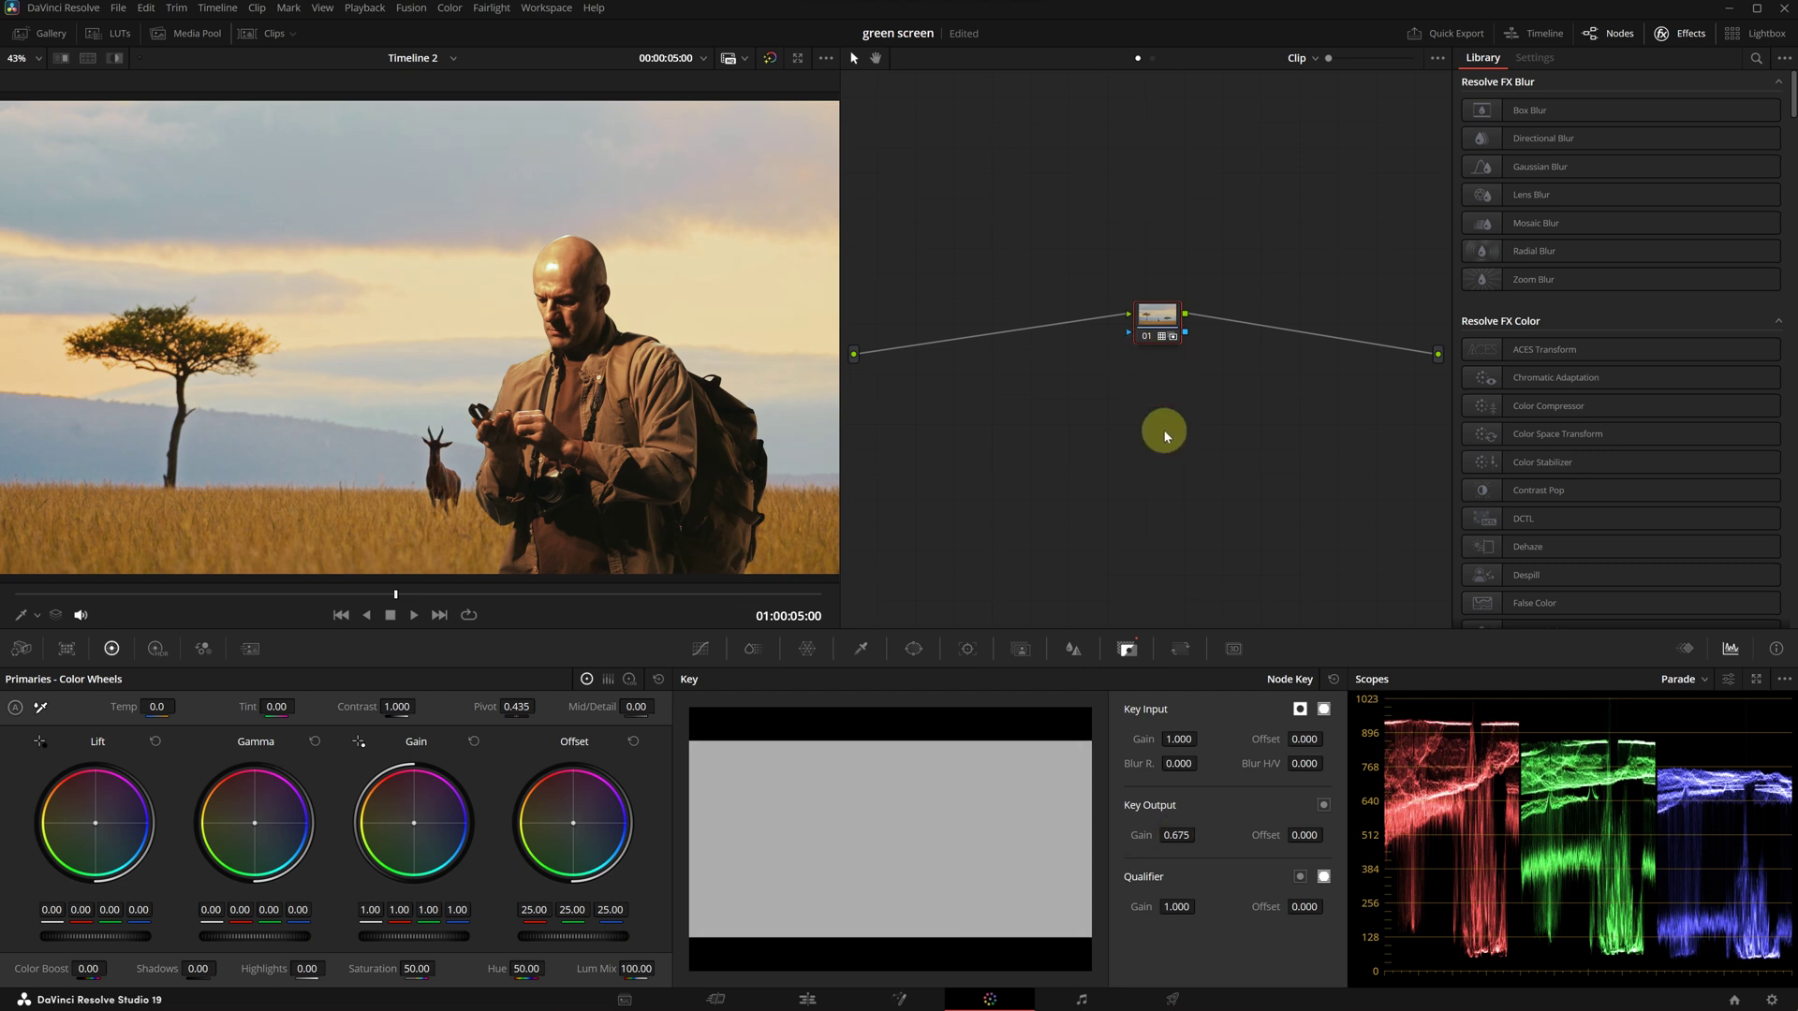
Add a node before the LUT with Temp -1465 and Tint -5.60, then open Fusion Clip 2.
{"action": "key", "text": "shift+s"}
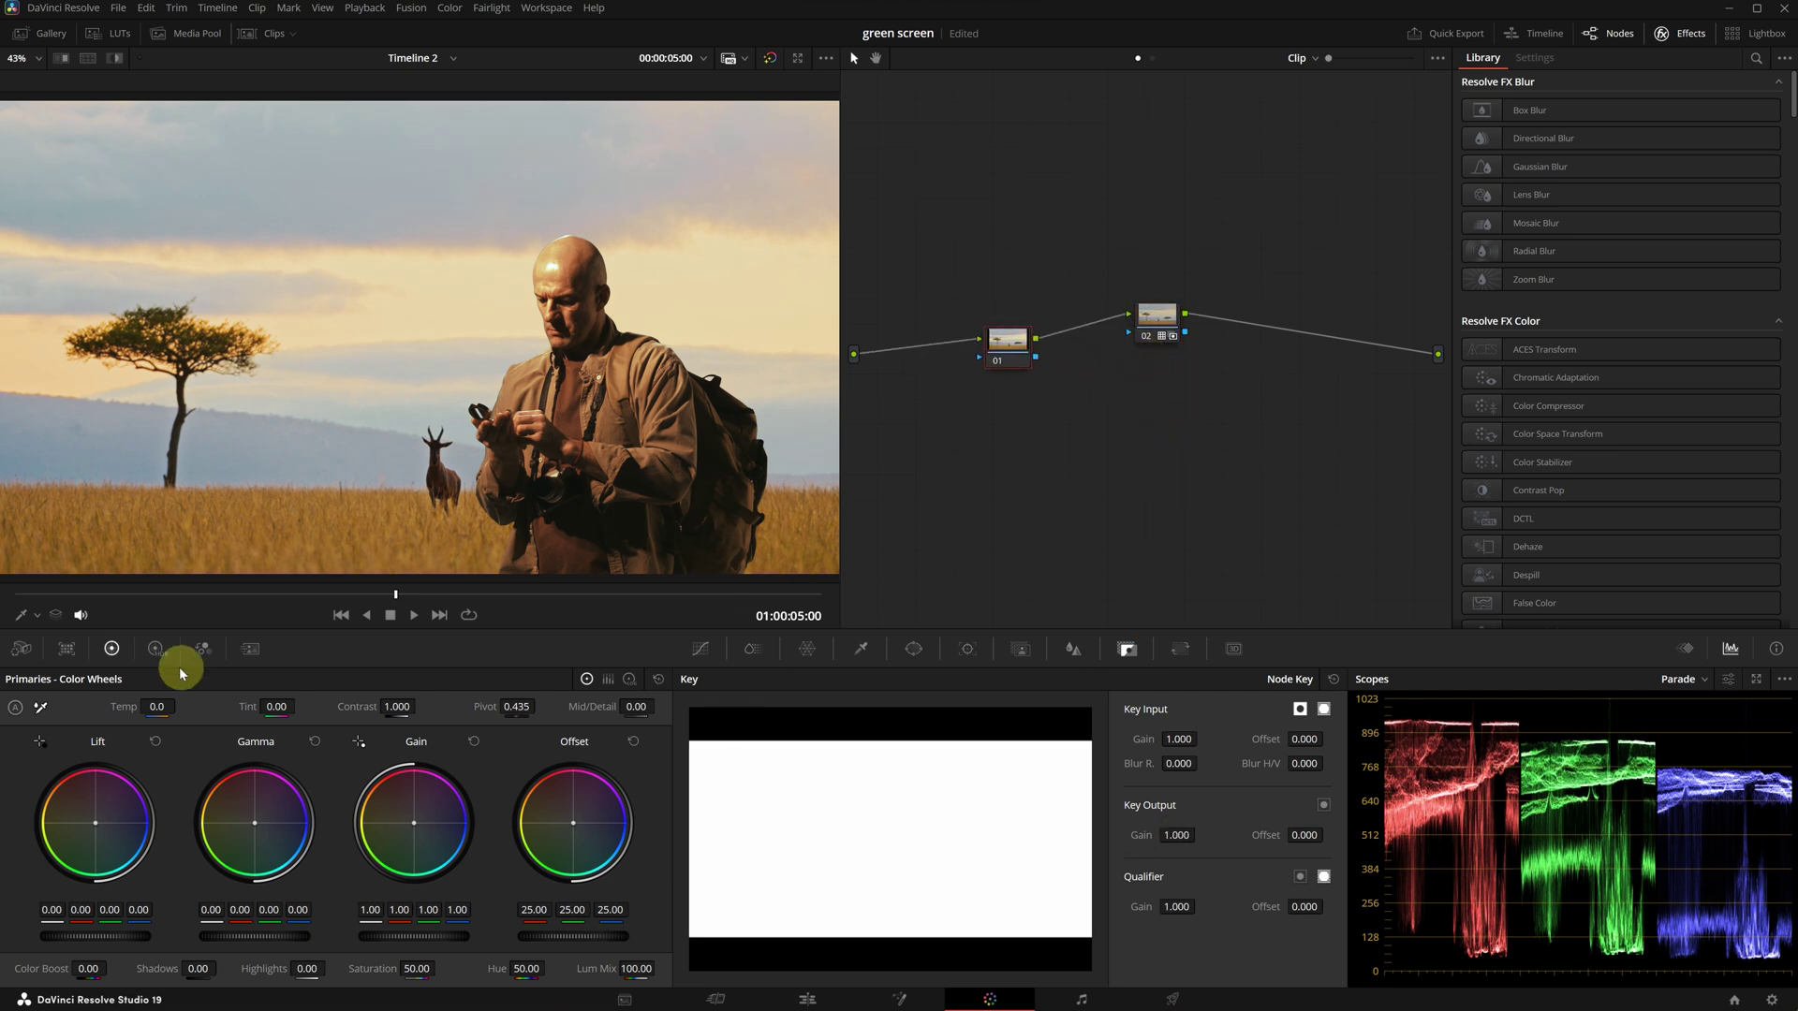
{"action": "left_click", "coordinate": [155, 651]}
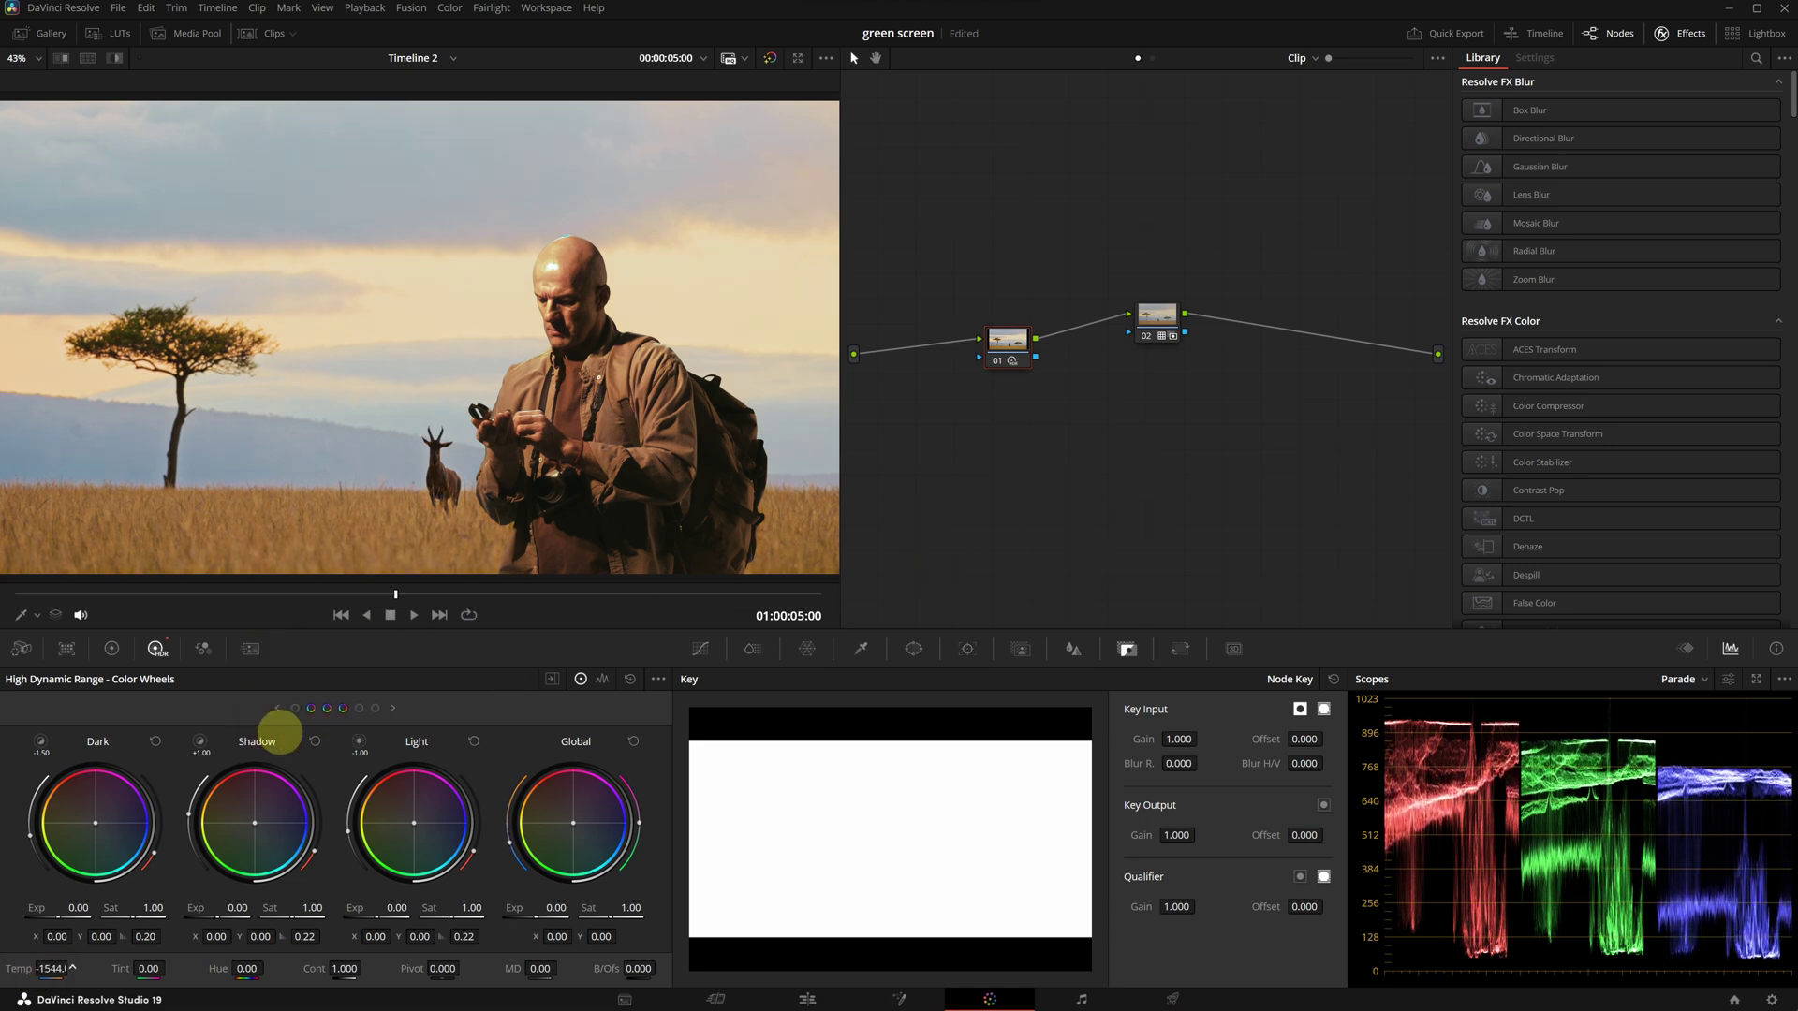
{"action": "left_click_drag", "start_coordinate": [142, 966], "coordinate": [103, 968]}
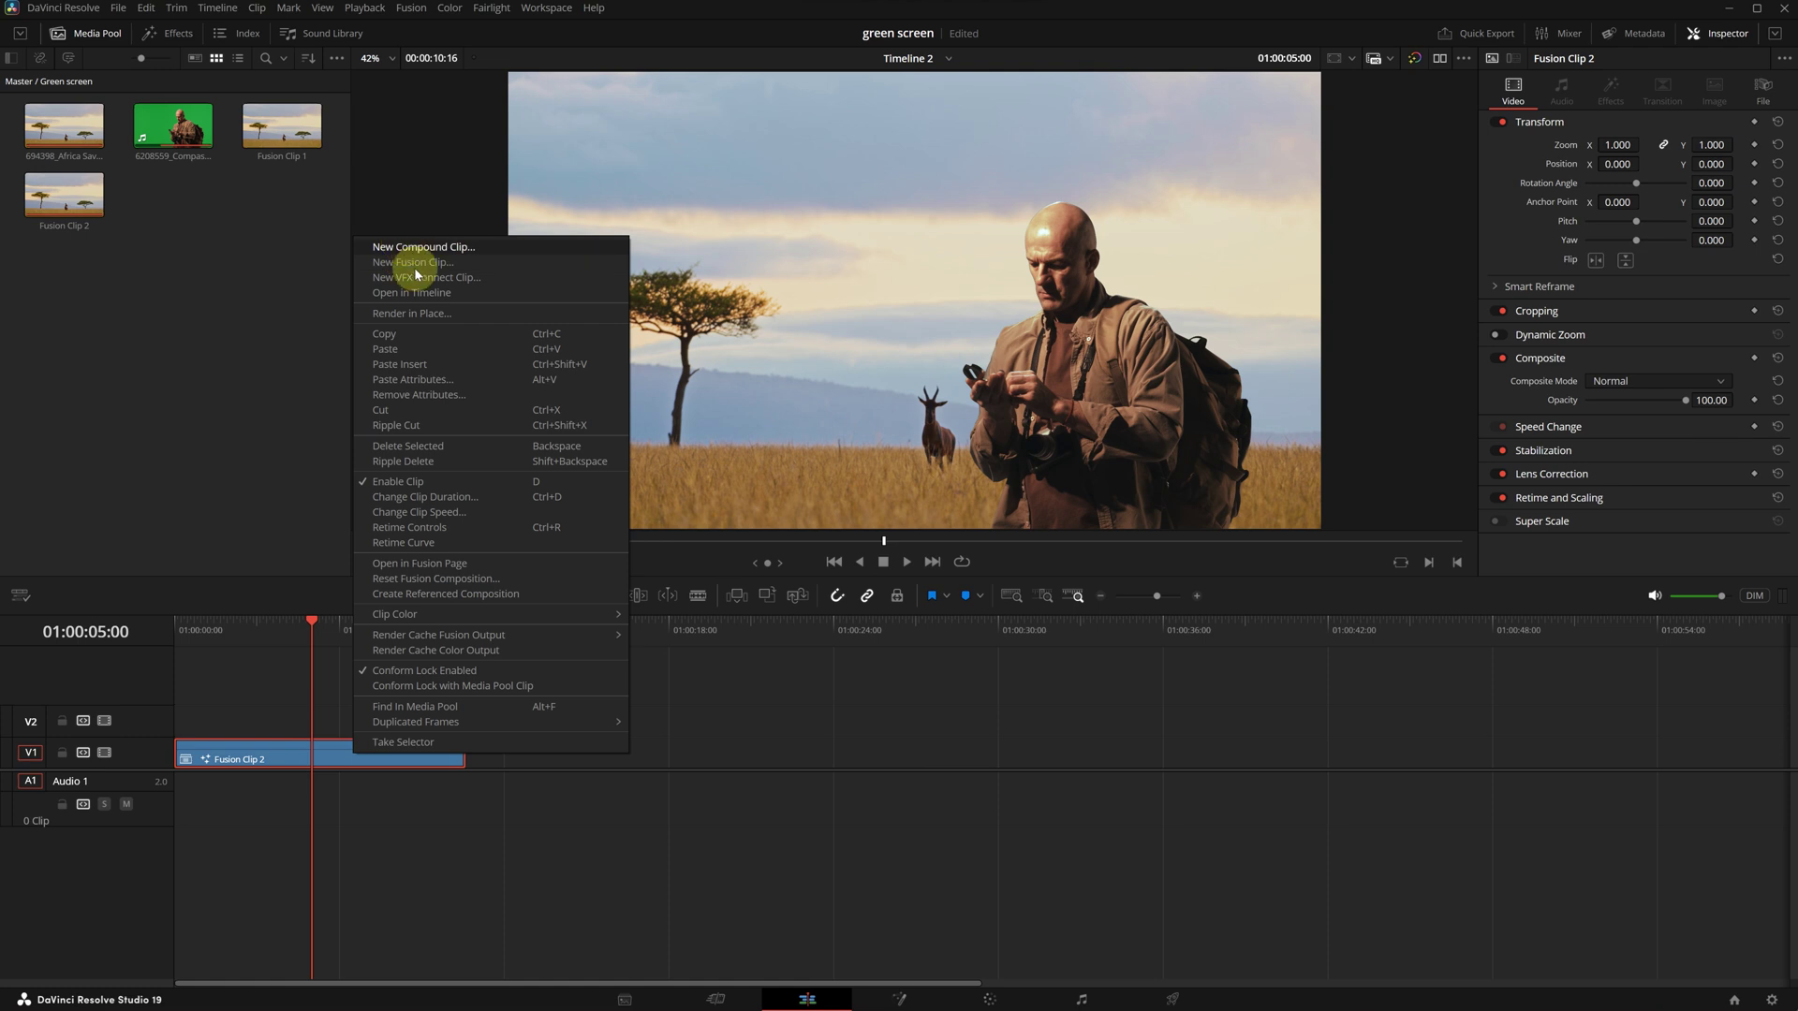
{"action": "left_click", "coordinate": [412, 292]}
Select the V2 hiker clip and show its 3D Keyer in the Inspector's Effects tab.
{"action": "left_click", "coordinate": [319, 757]}
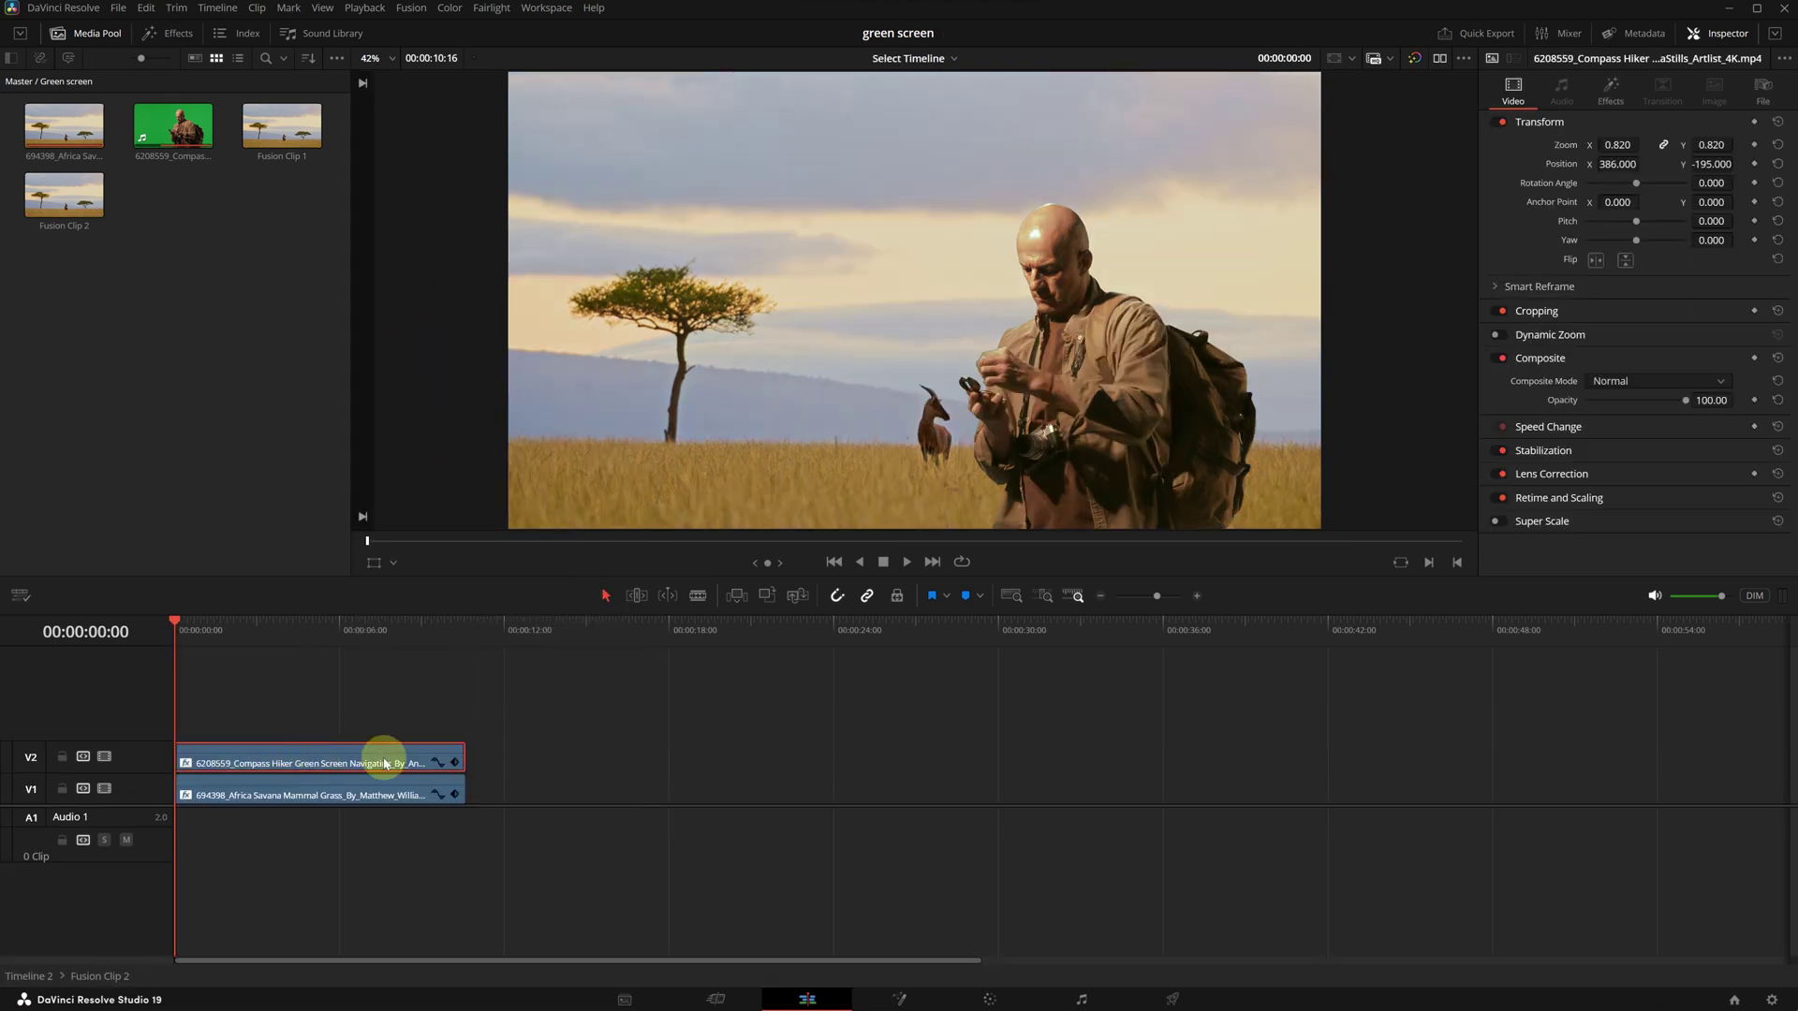
{"action": "left_click", "coordinate": [1609, 89]}
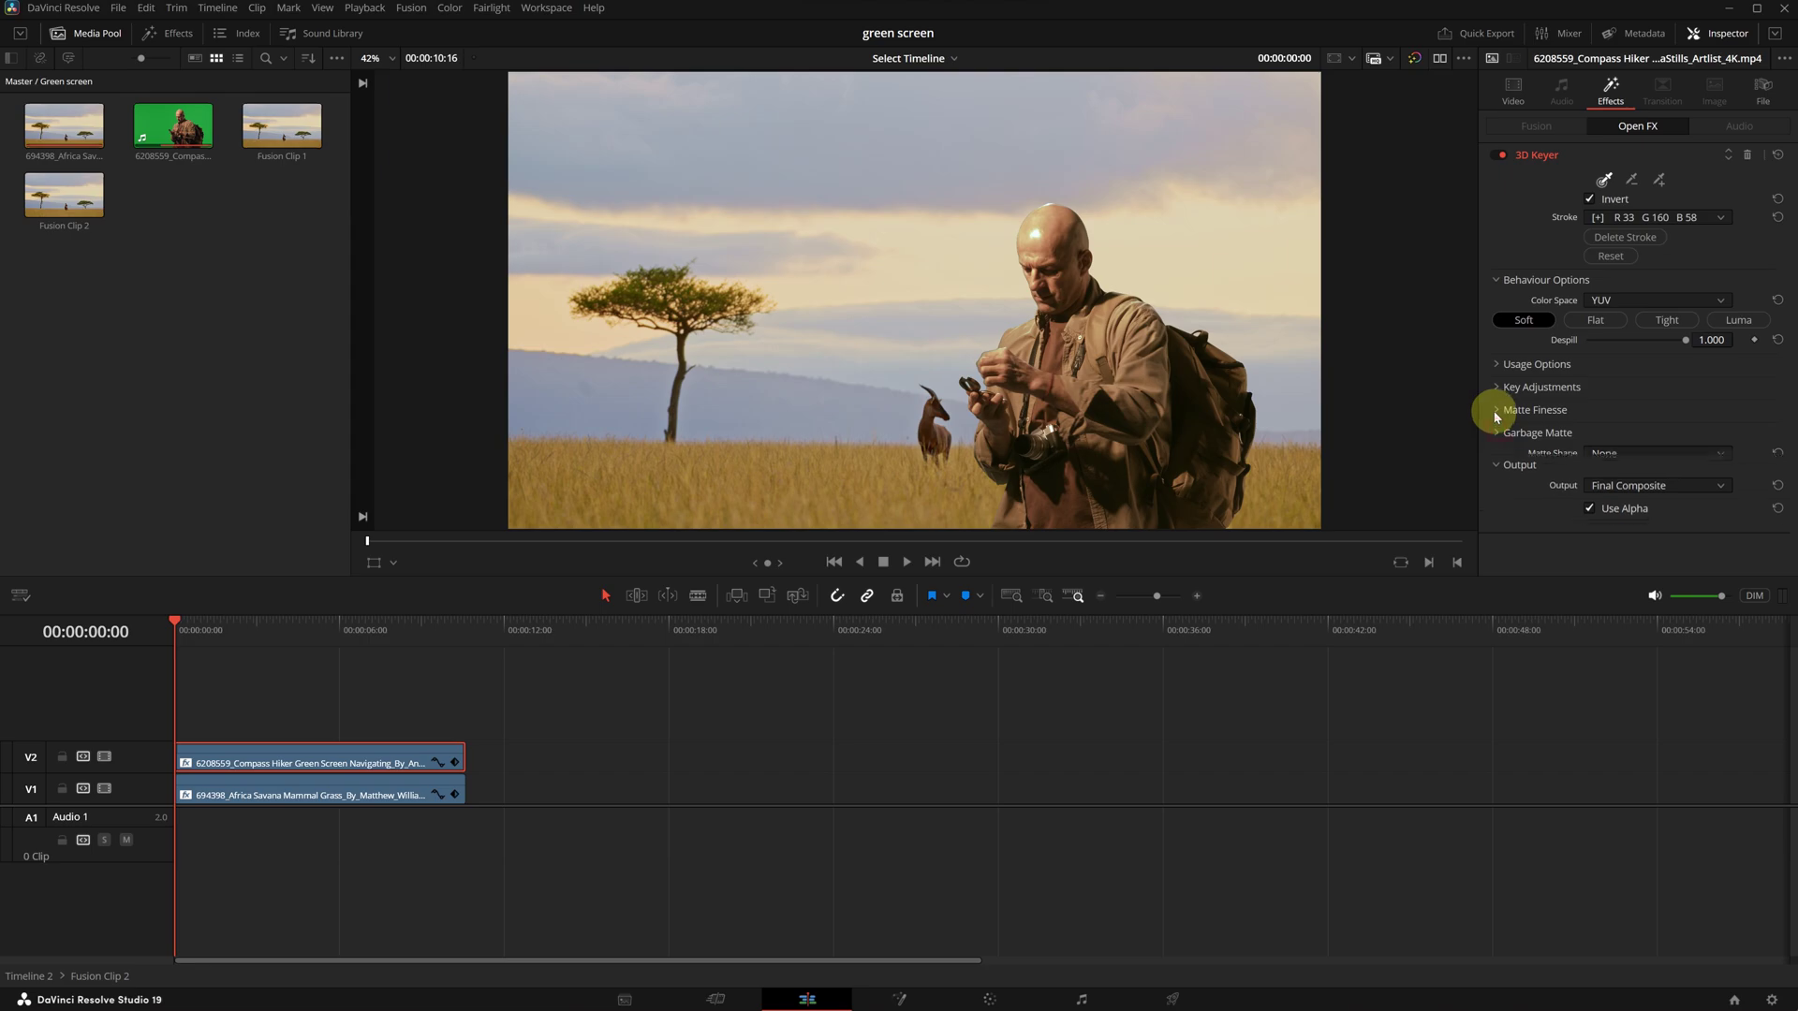